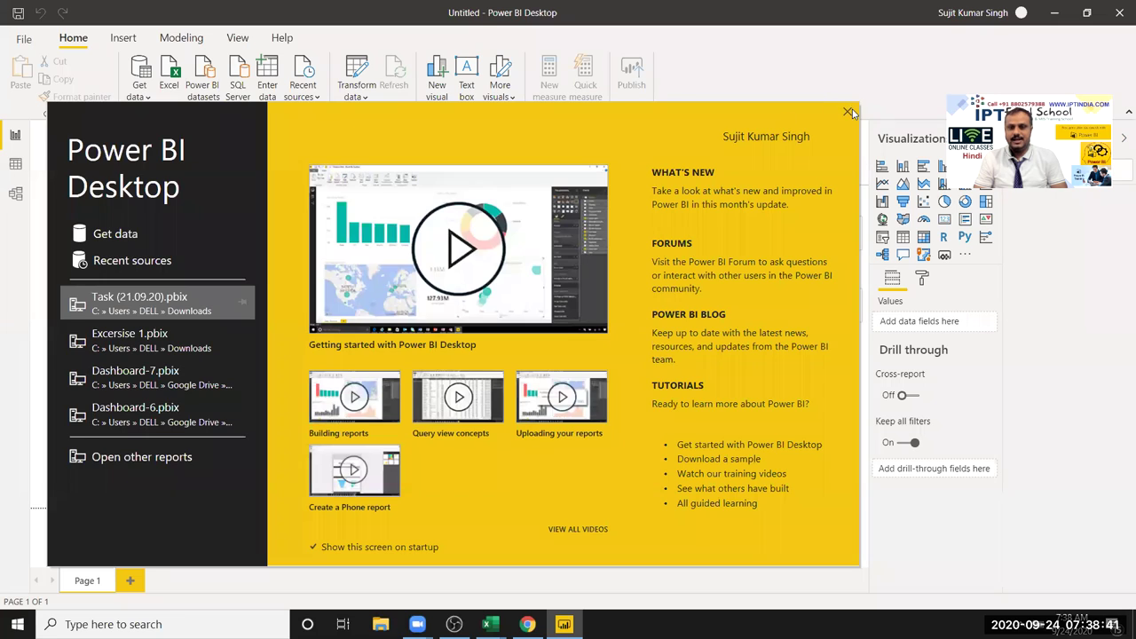
# Dismiss the Power BI Desktop start screen to reveal the blank Page 1 canvas.
pyautogui.press('Escape')
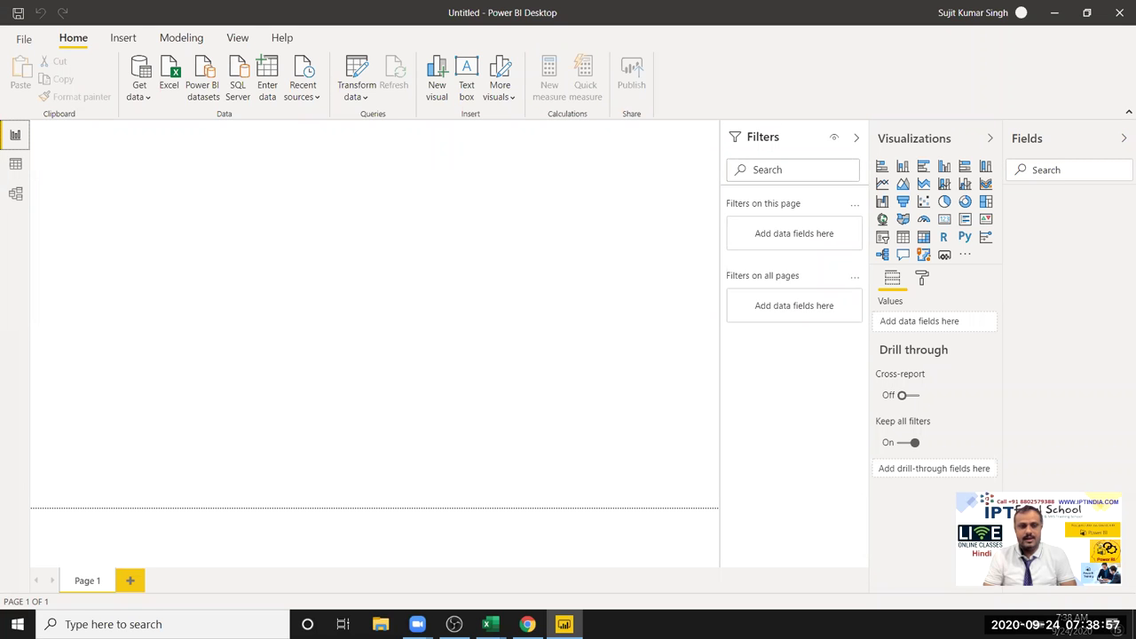
pyautogui.hotkey('alt', 'Tab')
# Look over the NSE live market indices page in Chrome.
pyautogui.click(480, 27)
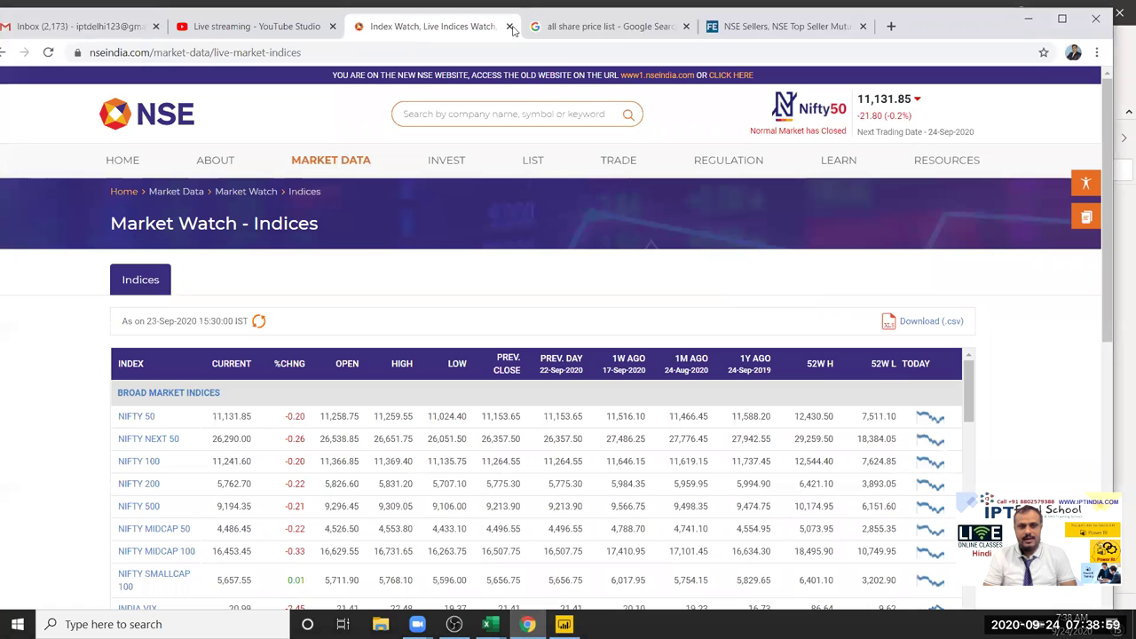
pyautogui.scroll(-4, 464, 318)
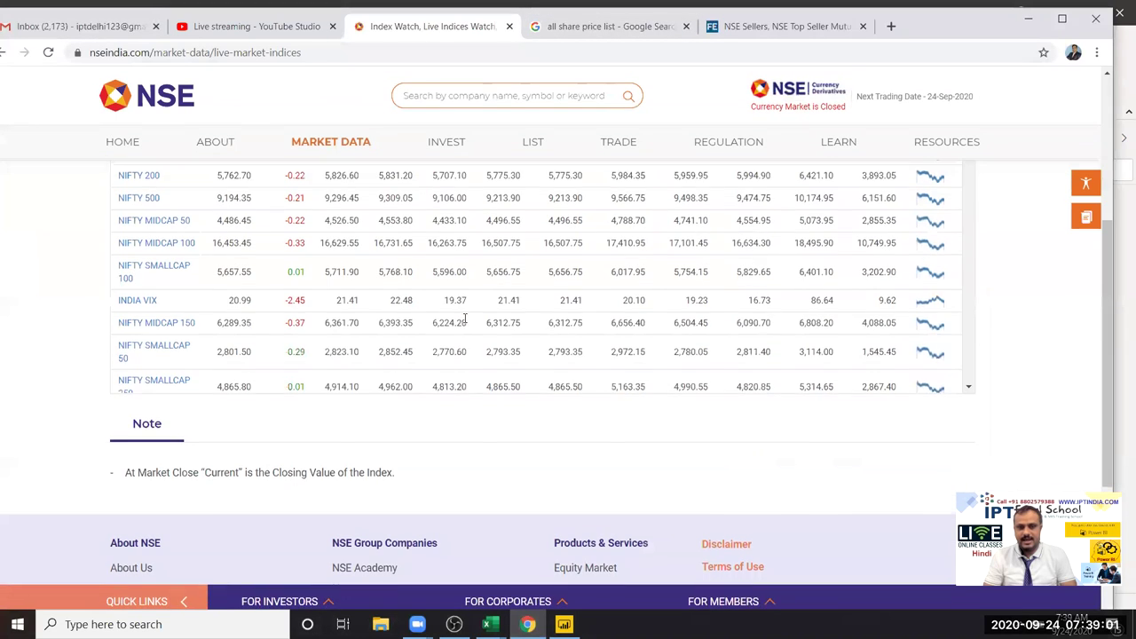
pyautogui.scroll(5, 465, 318)
# Review the Financial Express NSE Sellers table and select the page's URL.
pyautogui.click(764, 26)
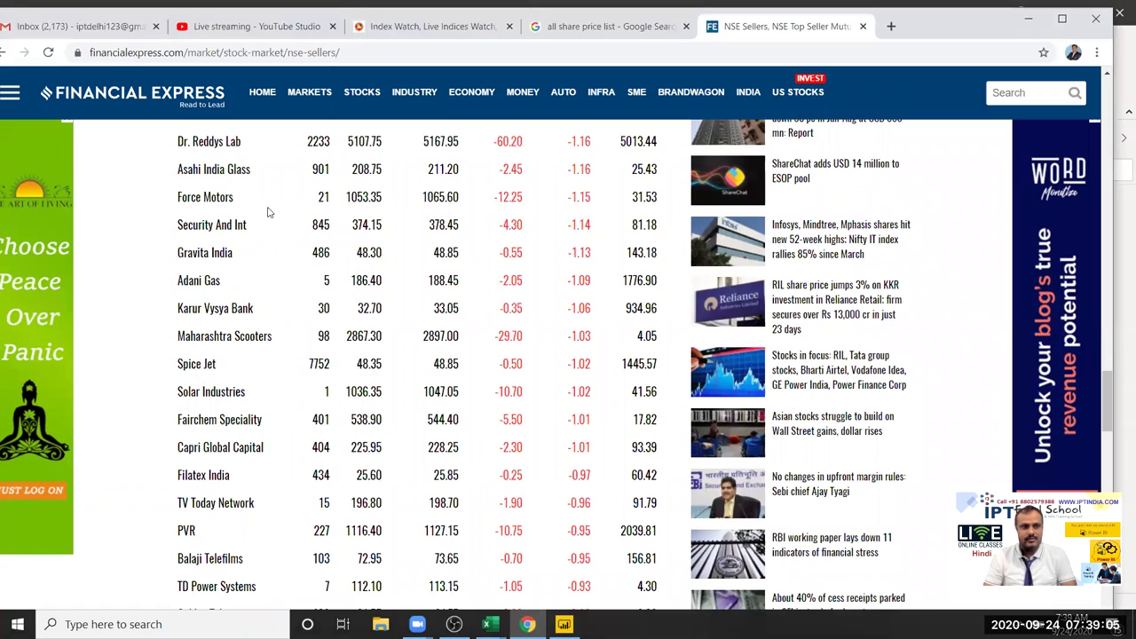
pyautogui.scroll(-3, 405, 225)
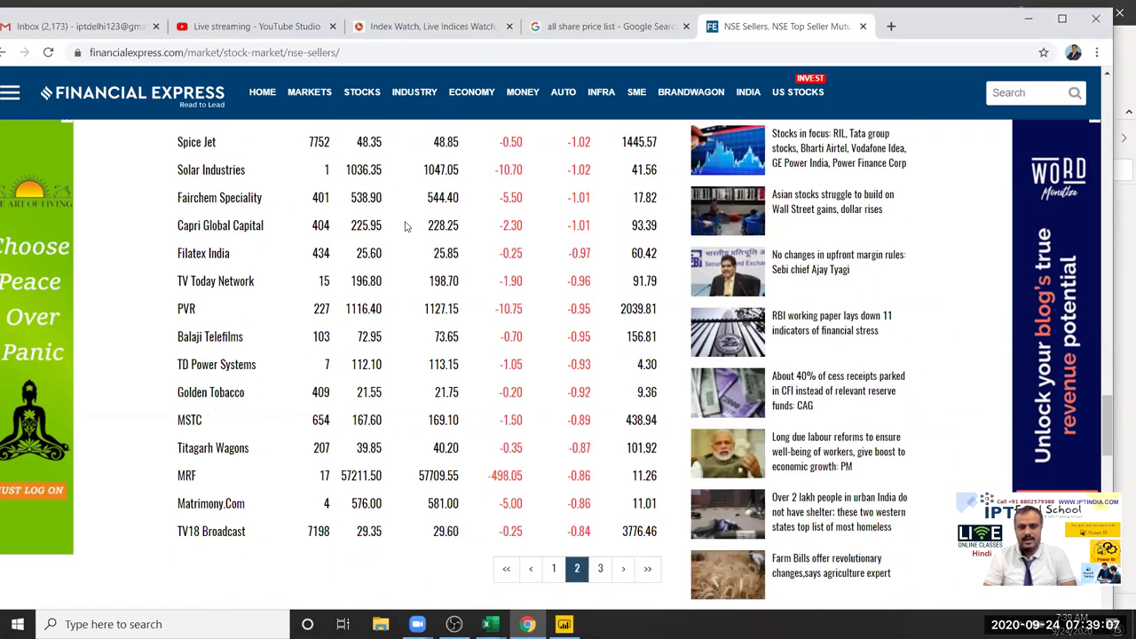
pyautogui.scroll(3, 405, 225)
pyautogui.scroll(4, 404, 225)
pyautogui.scroll(3, 405, 225)
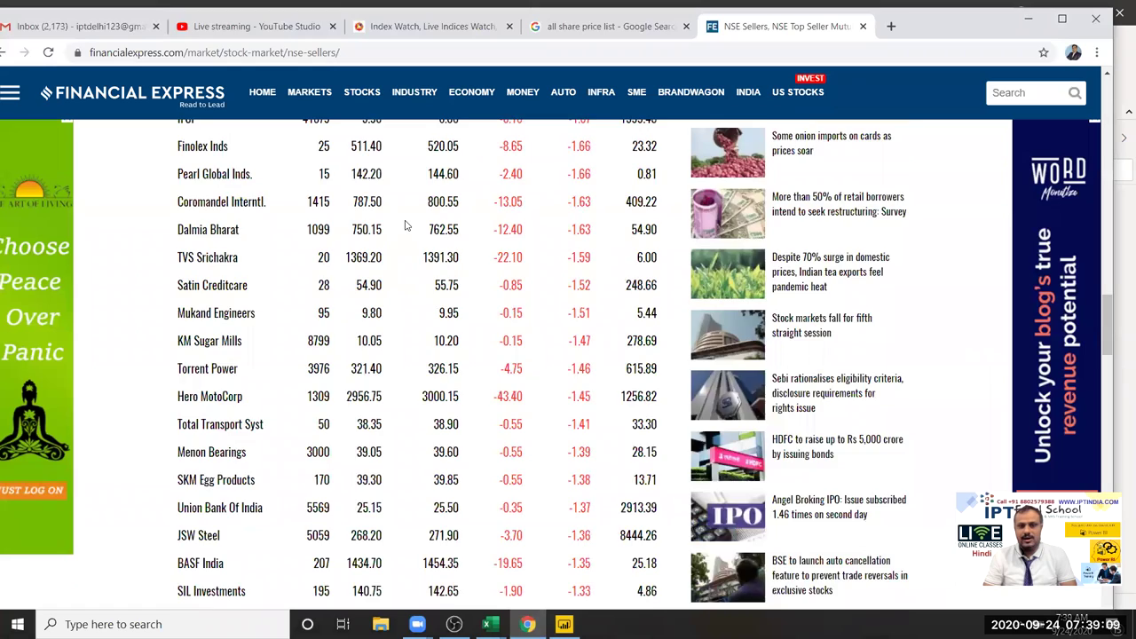
pyautogui.scroll(4, 404, 225)
pyautogui.scroll(3, 405, 224)
pyautogui.scroll(3, 405, 224)
pyautogui.scroll(4, 405, 224)
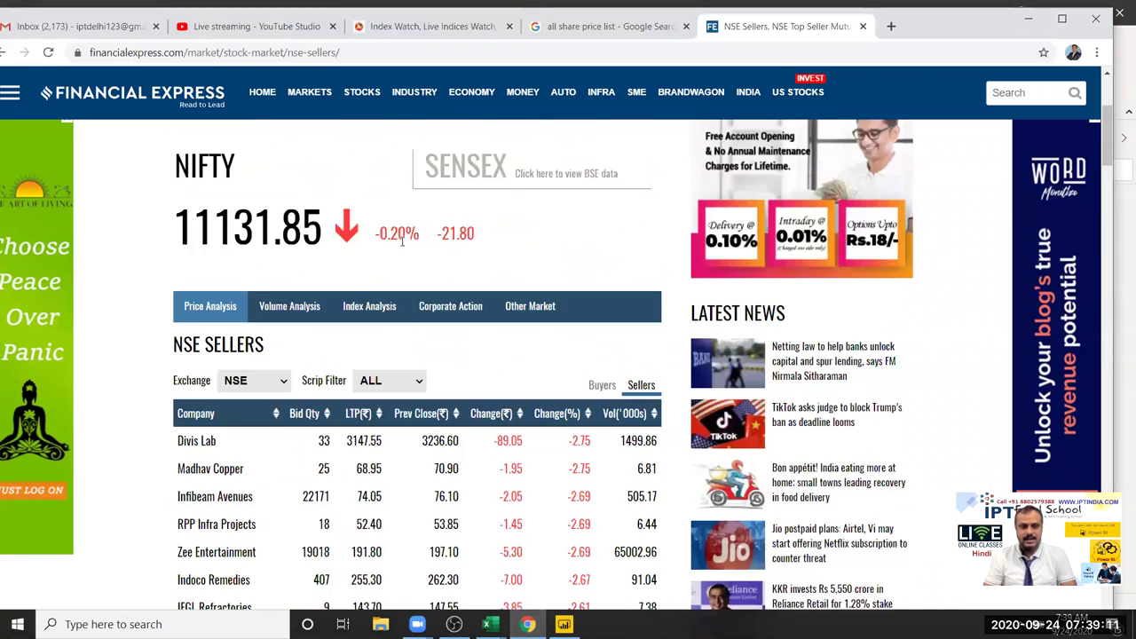
pyautogui.scroll(-1, 405, 225)
pyautogui.click(300, 55)
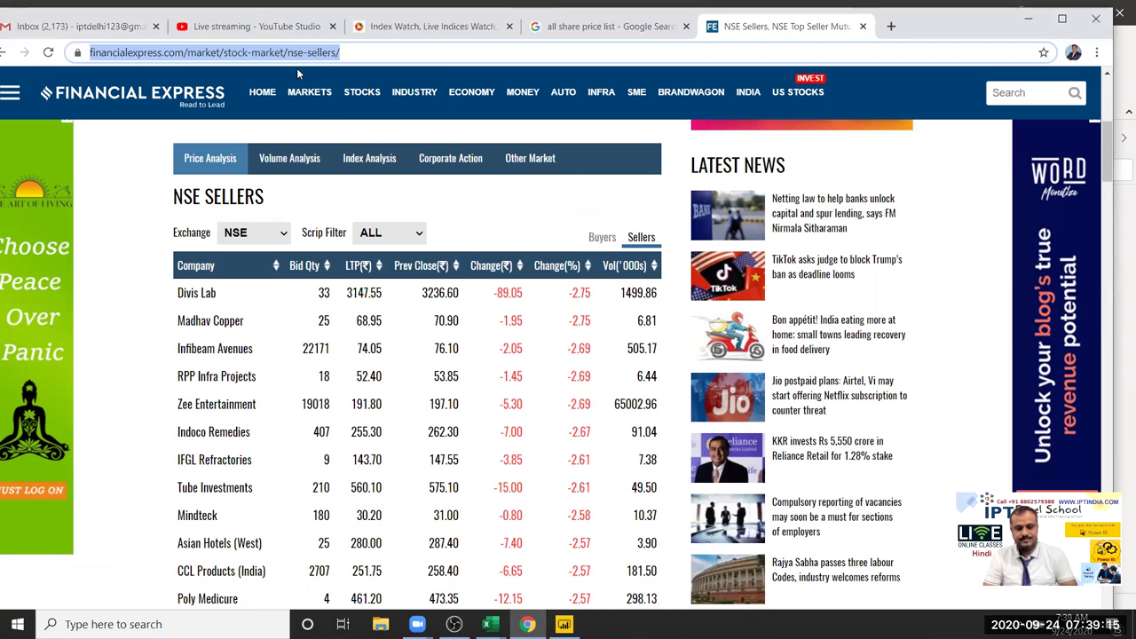
# Start a Web import via Get data > More..., Other category, Web connector.
pyautogui.click(564, 625)
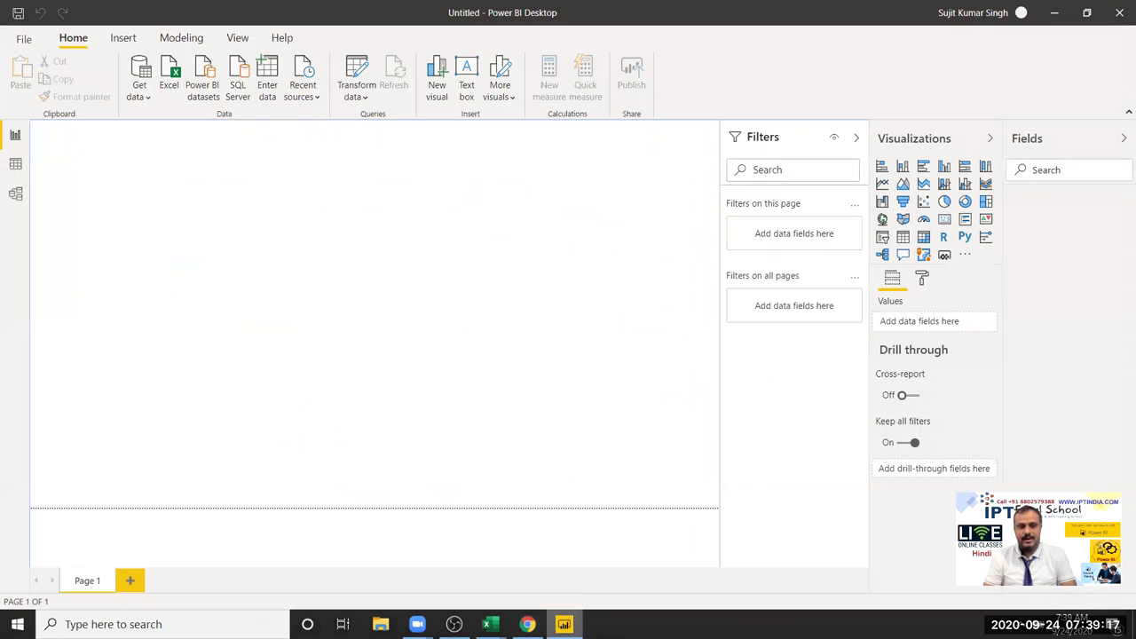
pyautogui.click(150, 100)
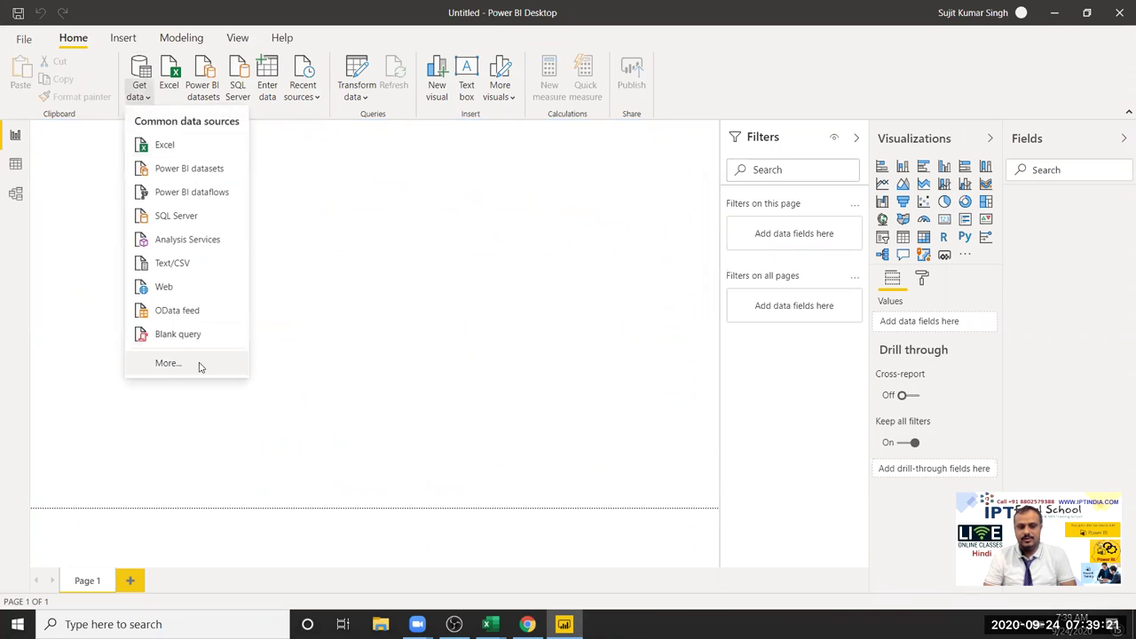
pyautogui.click(168, 364)
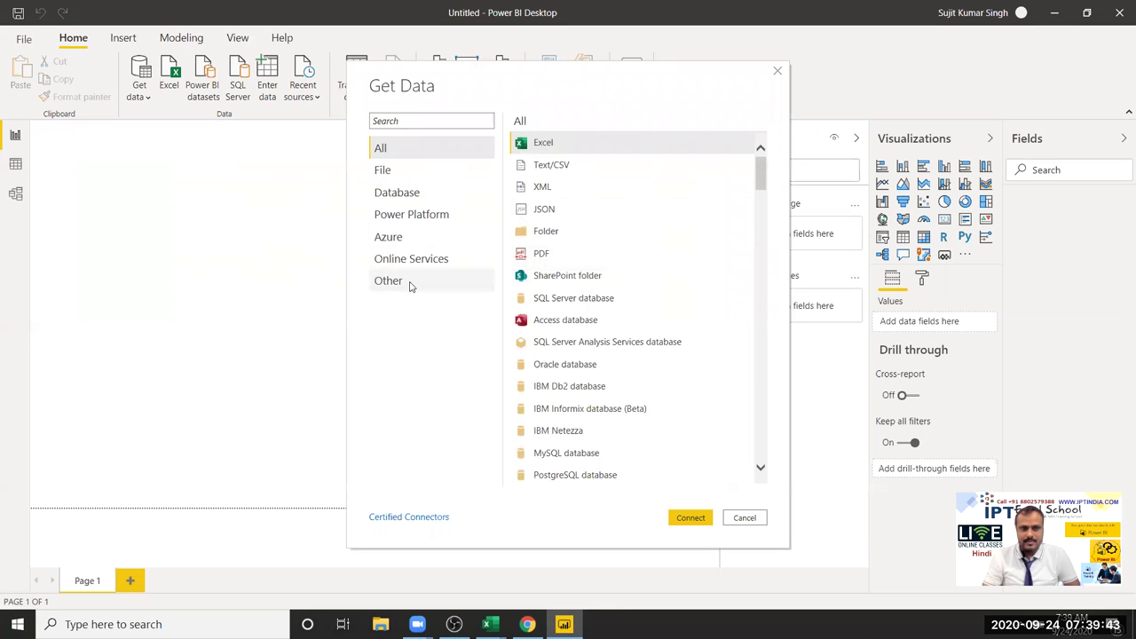
pyautogui.click(411, 286)
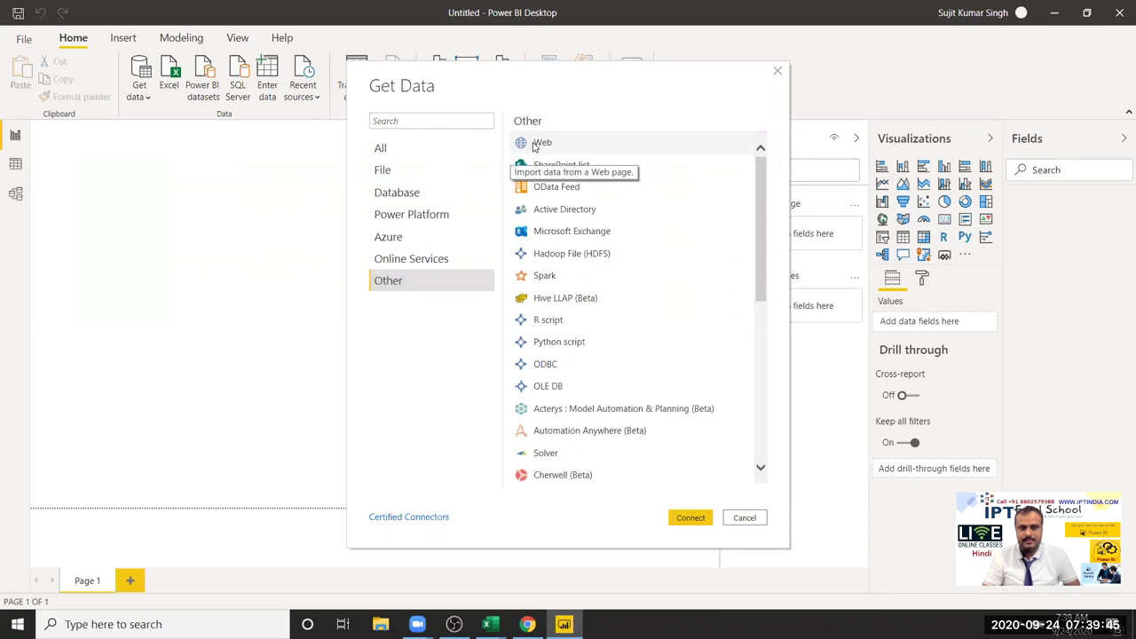
pyautogui.click(691, 519)
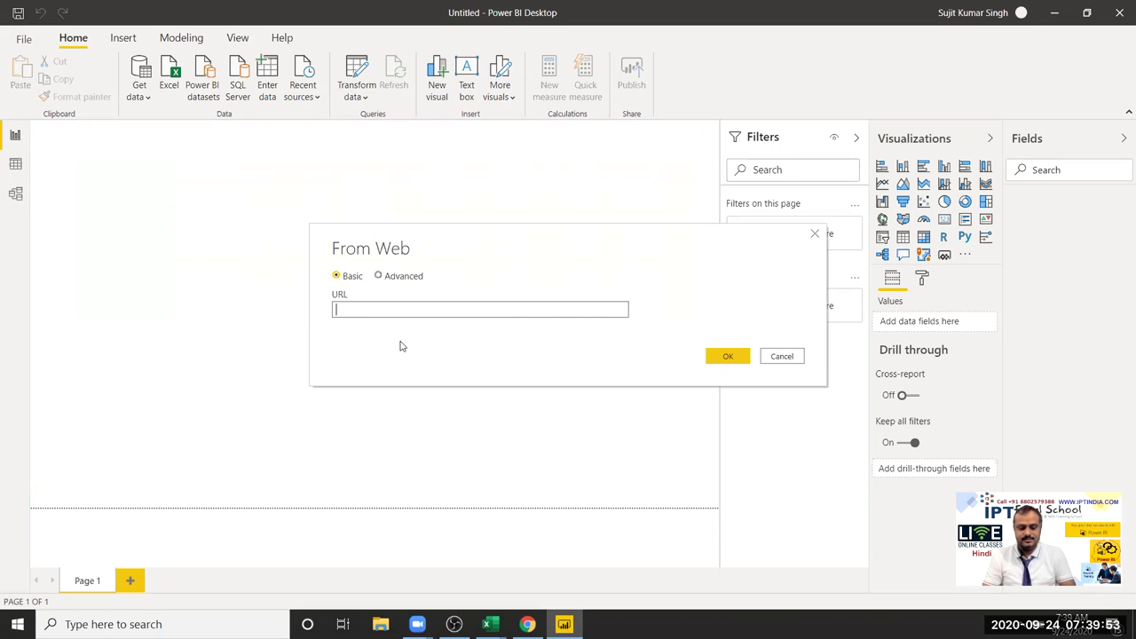
# Enter the Financial Express NSE Sellers URL and connect with Anonymous access.
pyautogui.write('https://www.financialexpress.com/market/stock-market/nse-sellers/')
pyautogui.click(729, 358)
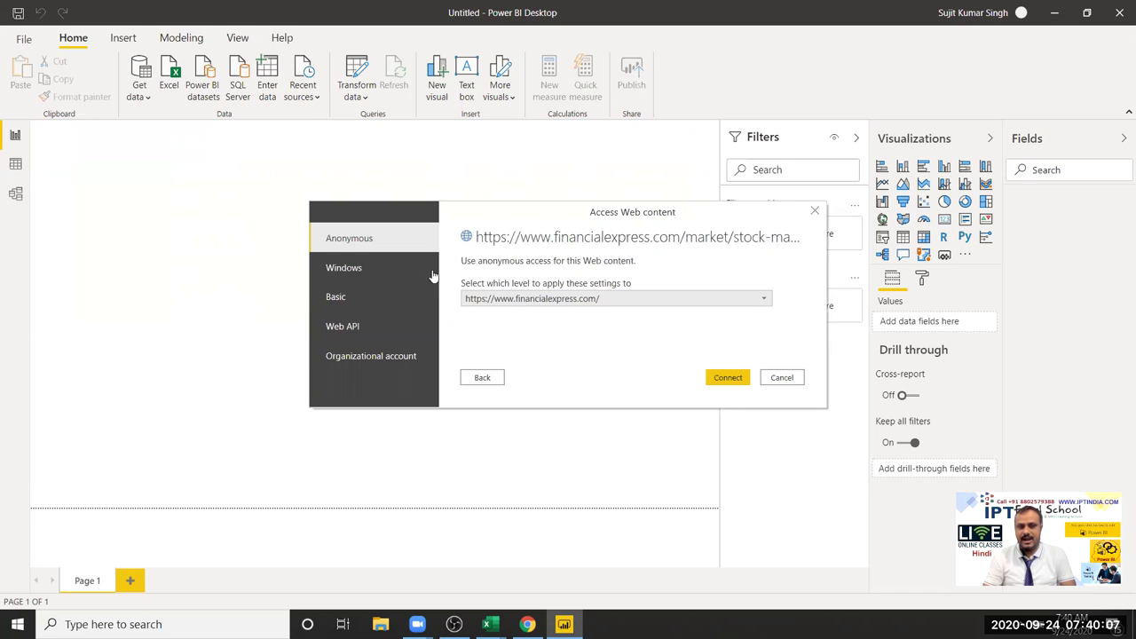
pyautogui.click(356, 268)
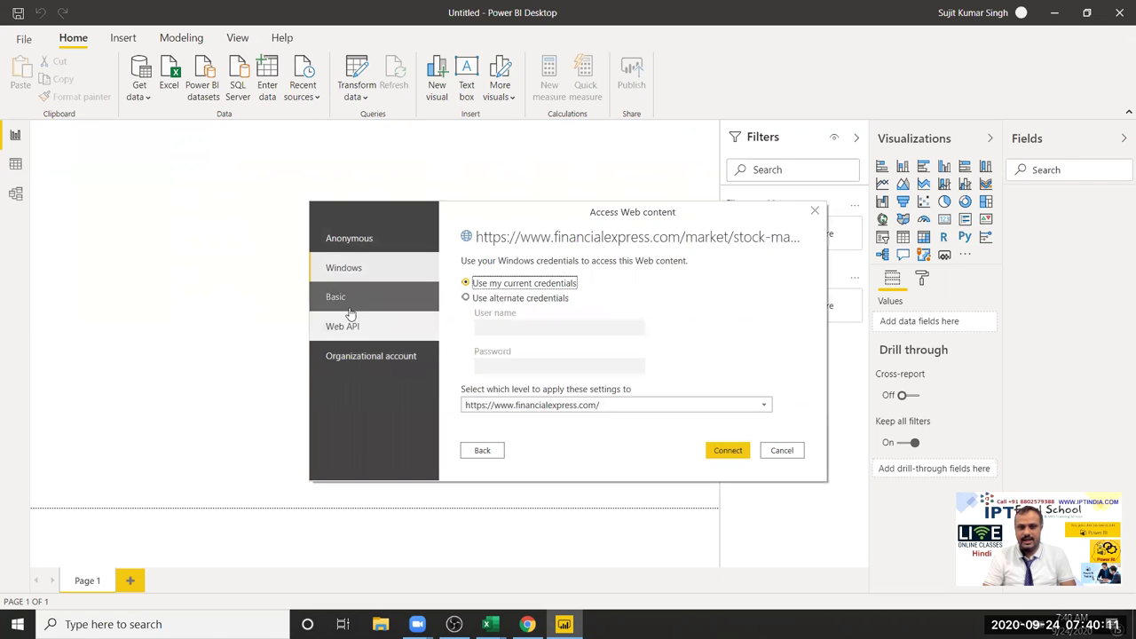
pyautogui.click(347, 309)
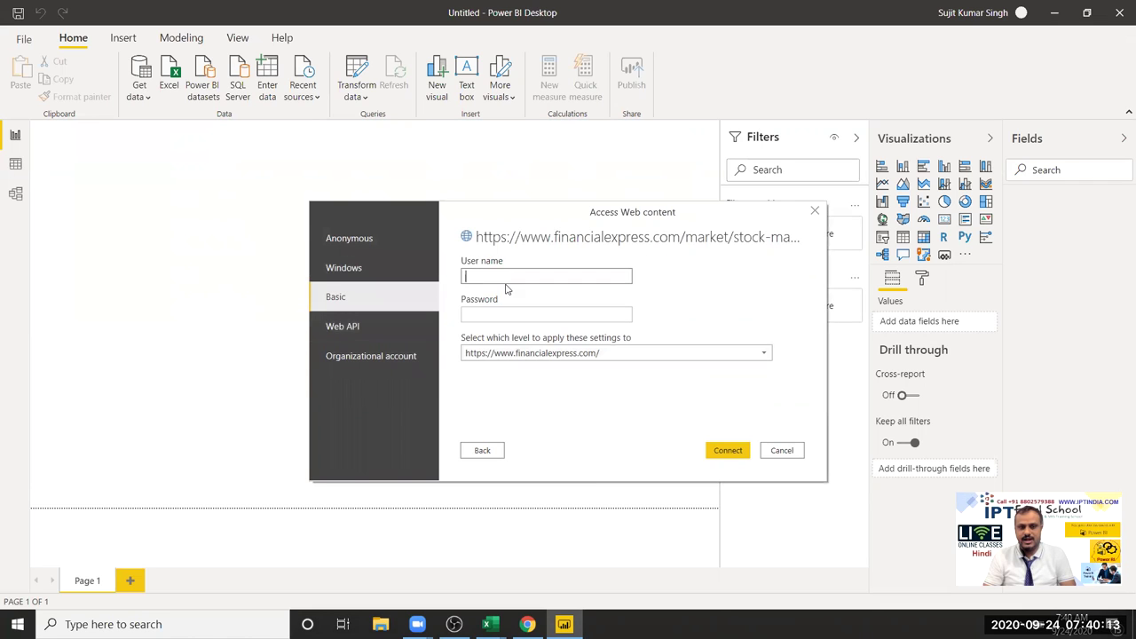
pyautogui.click(379, 328)
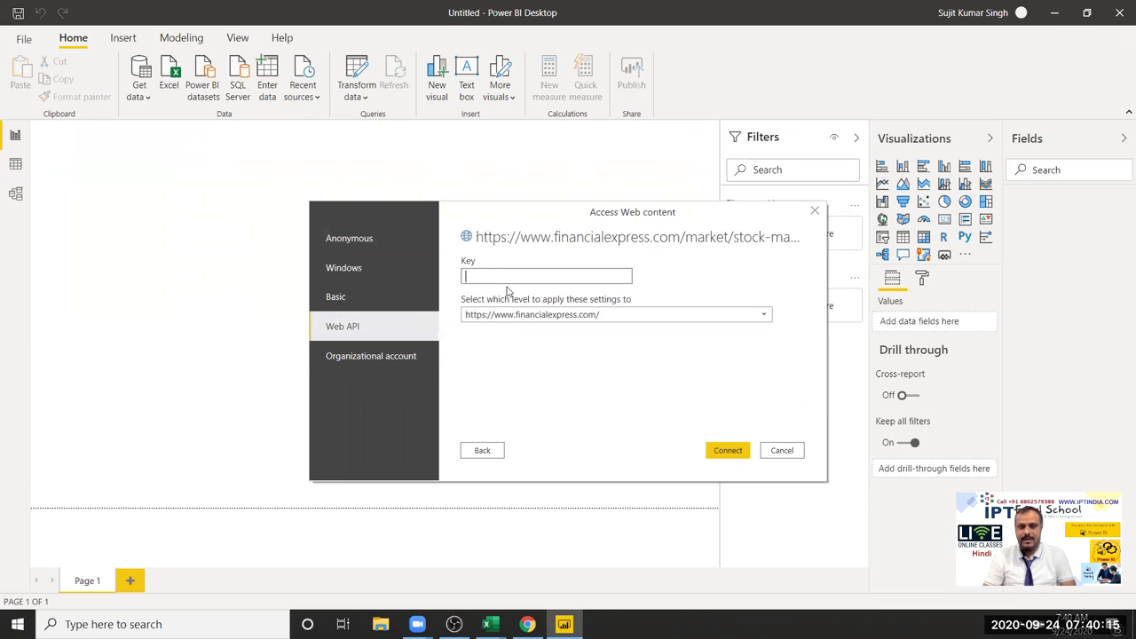
pyautogui.click(373, 359)
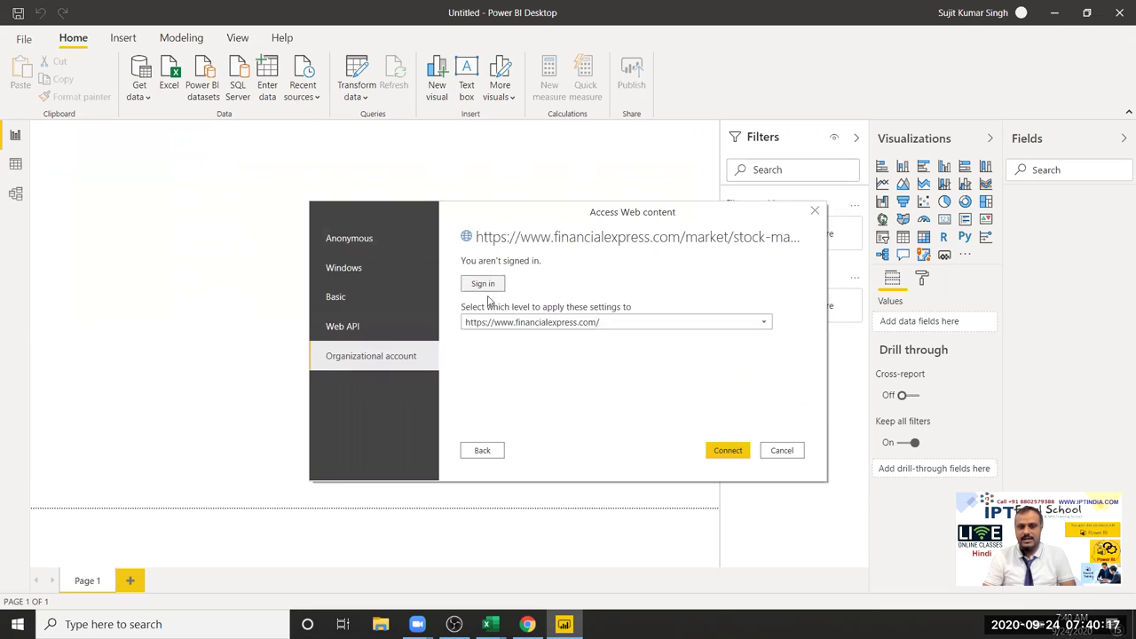
pyautogui.click(348, 247)
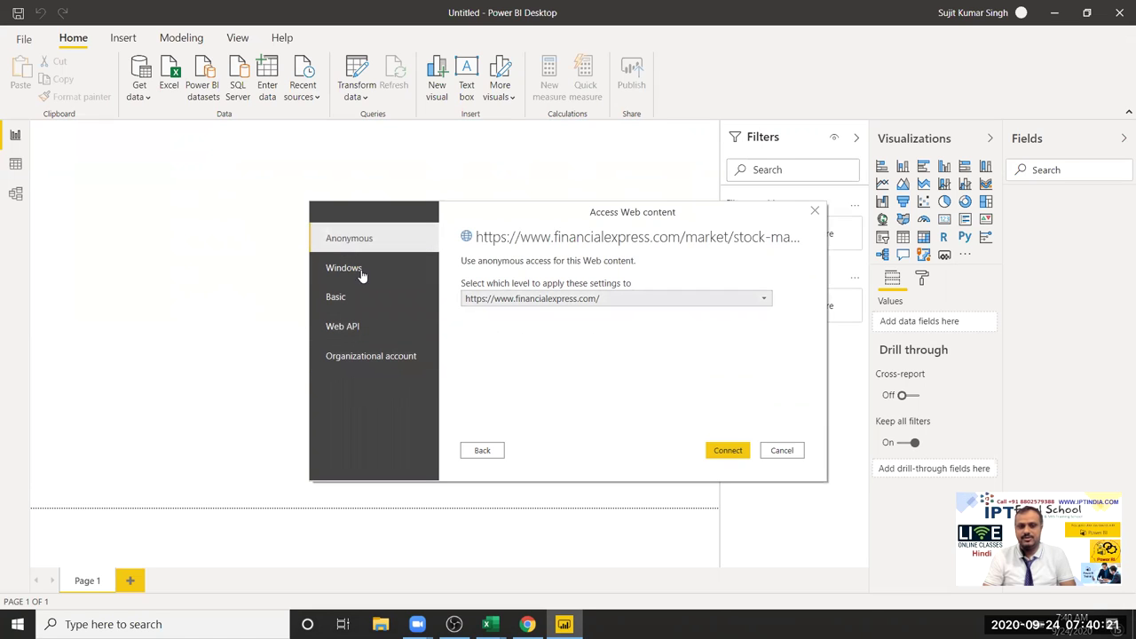
pyautogui.click(721, 454)
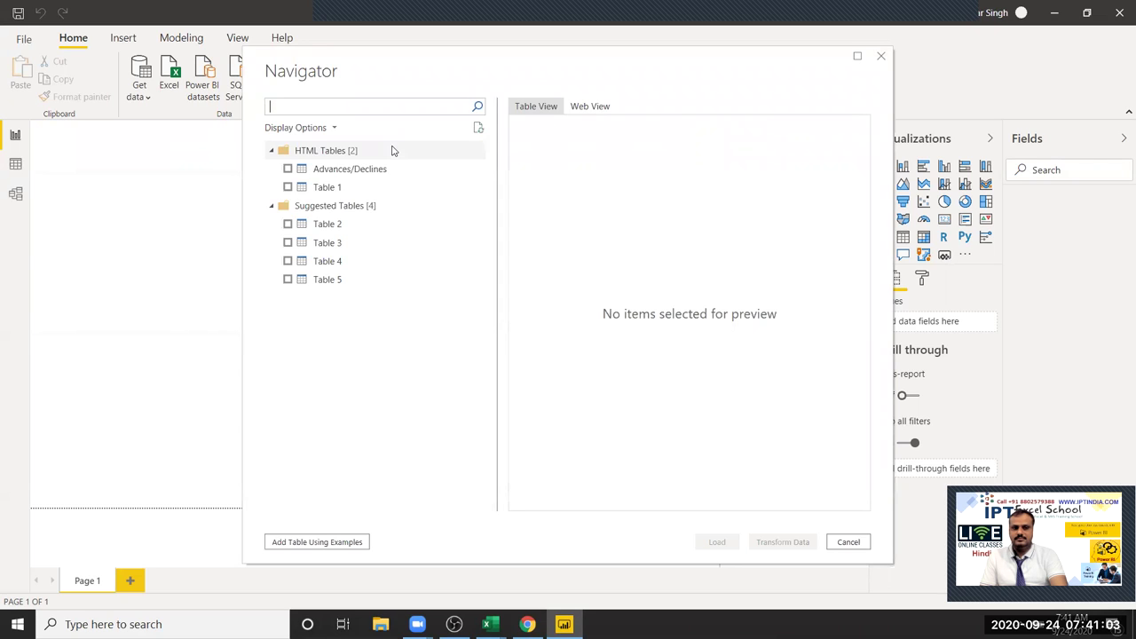
# Preview Tables 1, 2, 3 and 4 in the Navigator, ending on Table 4.
pyautogui.click(340, 190)
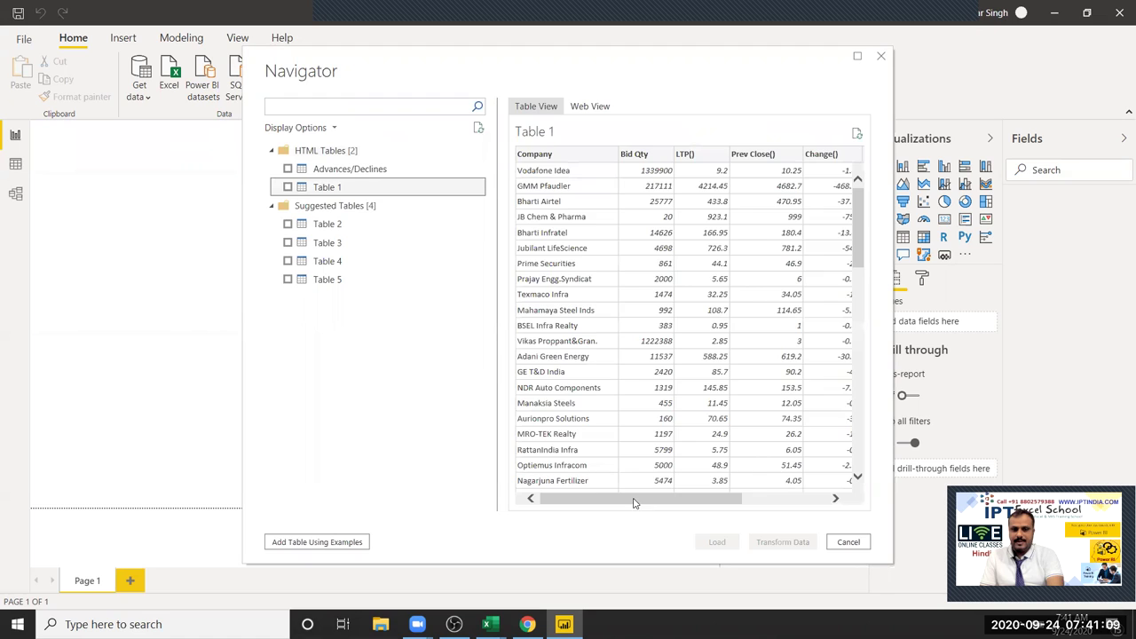
pyautogui.moveTo(634, 504); pyautogui.dragTo(794, 505)
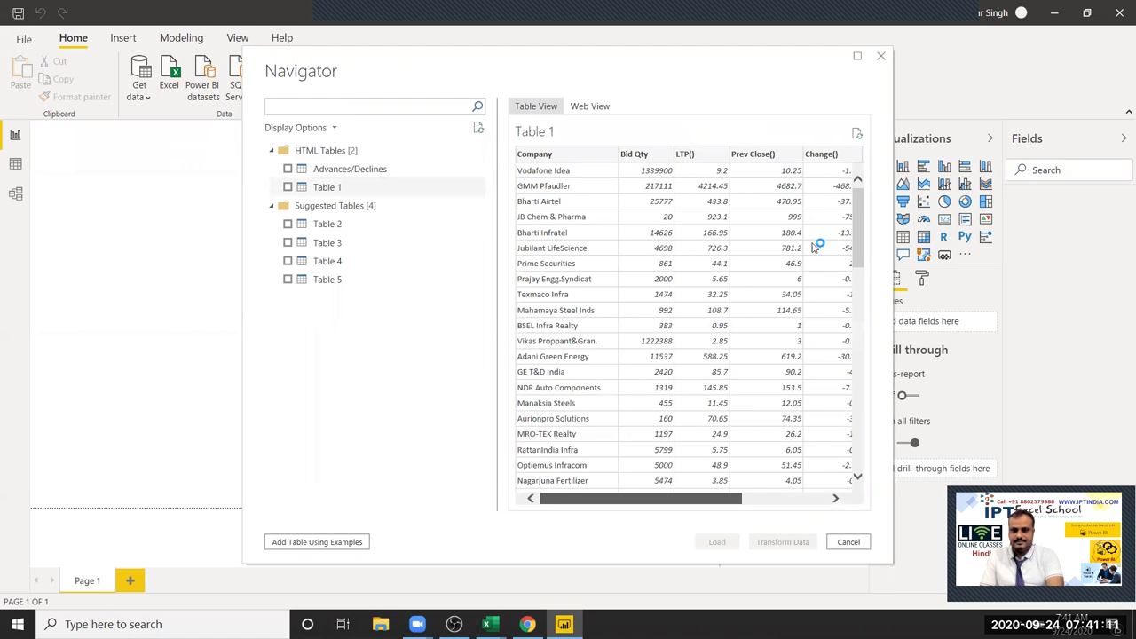
pyautogui.click(326, 225)
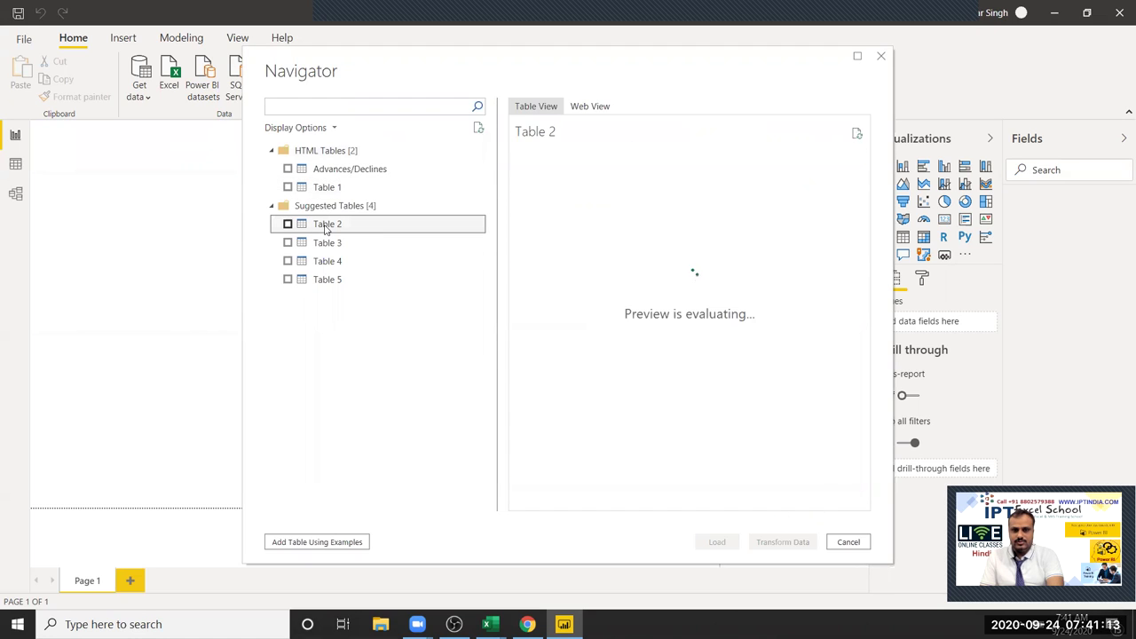
pyautogui.click(326, 245)
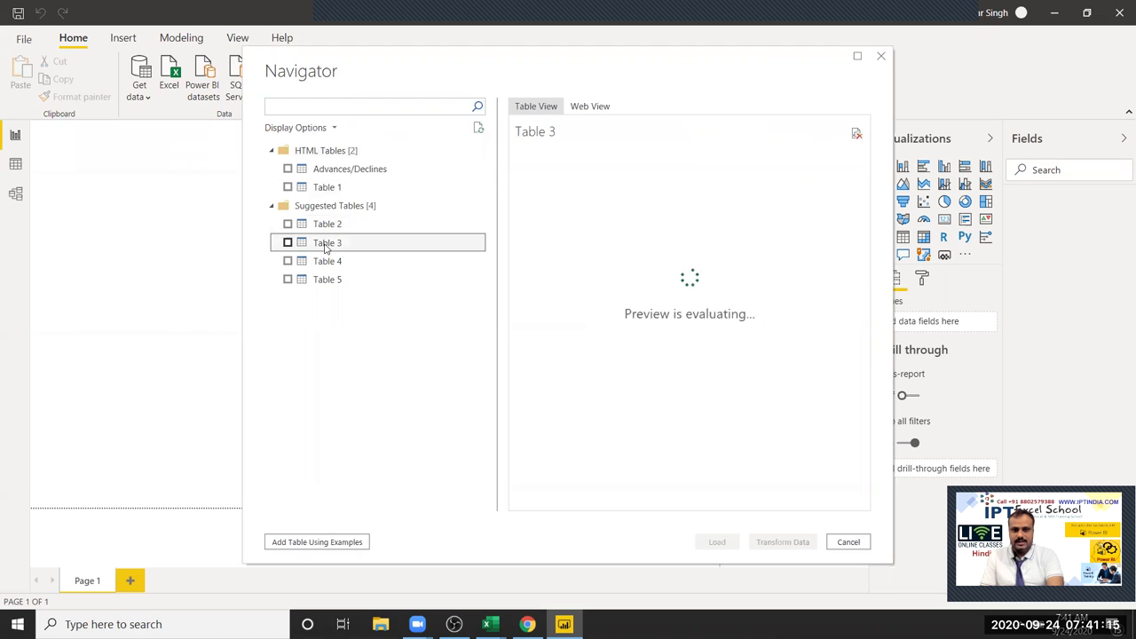
pyautogui.click(324, 267)
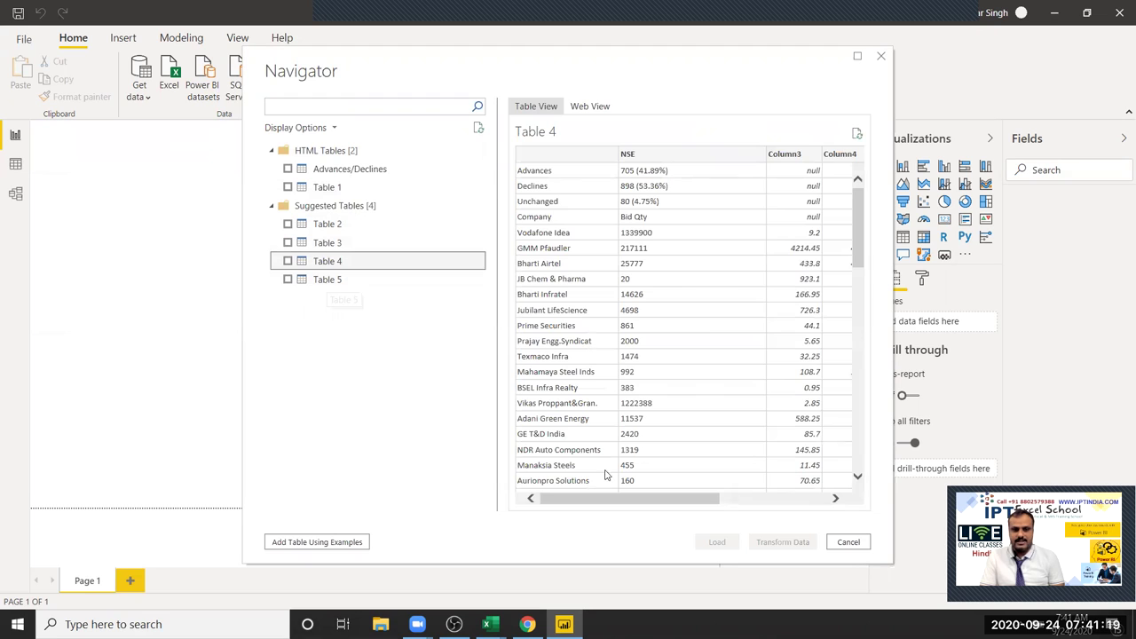
pyautogui.moveTo(630, 499)
pyautogui.mouseDown()
pyautogui.moveTo(737, 521)
pyautogui.moveTo(483, 478)
pyautogui.mouseUp()
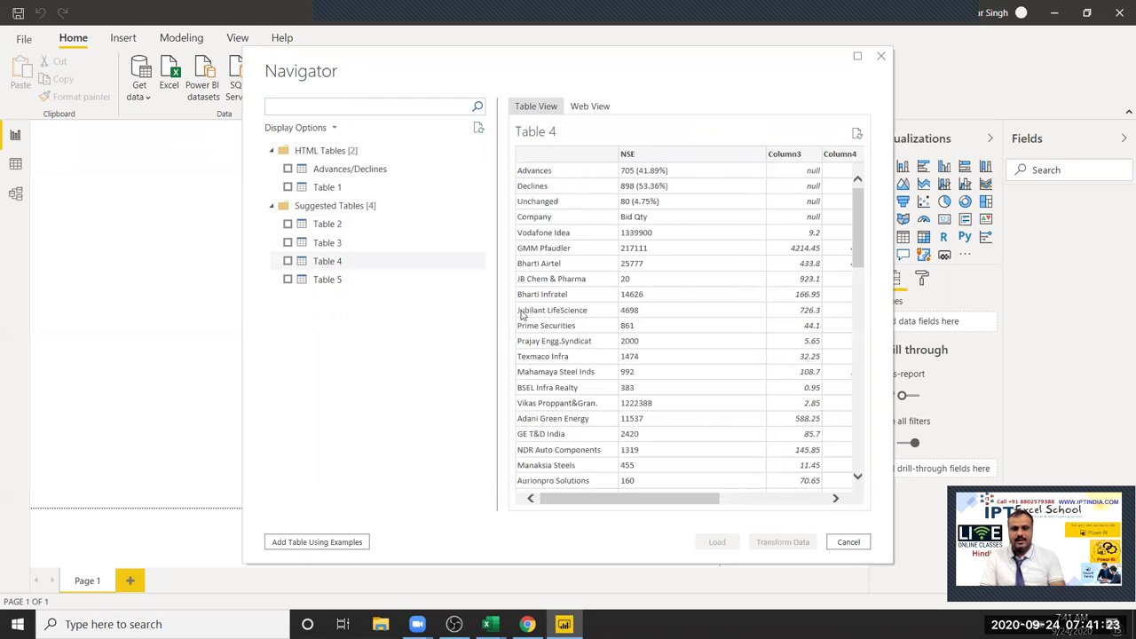
# Scroll through the NSE Sellers table in Chrome to compare it with the preview.
pyautogui.hotkey('alt', 'Tab')
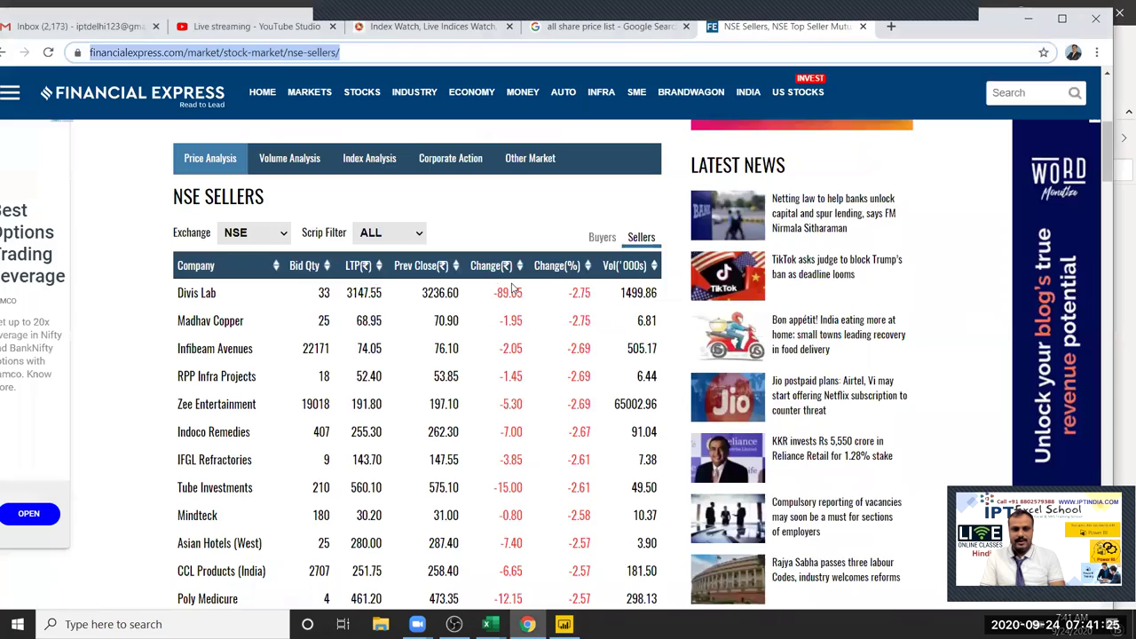
pyautogui.scroll(-5, 376, 271)
pyautogui.scroll(-5, 377, 271)
pyautogui.scroll(-5, 376, 271)
pyautogui.scroll(-5, 377, 271)
pyautogui.scroll(-5, 376, 272)
pyautogui.scroll(-5, 377, 272)
pyautogui.scroll(-5, 377, 272)
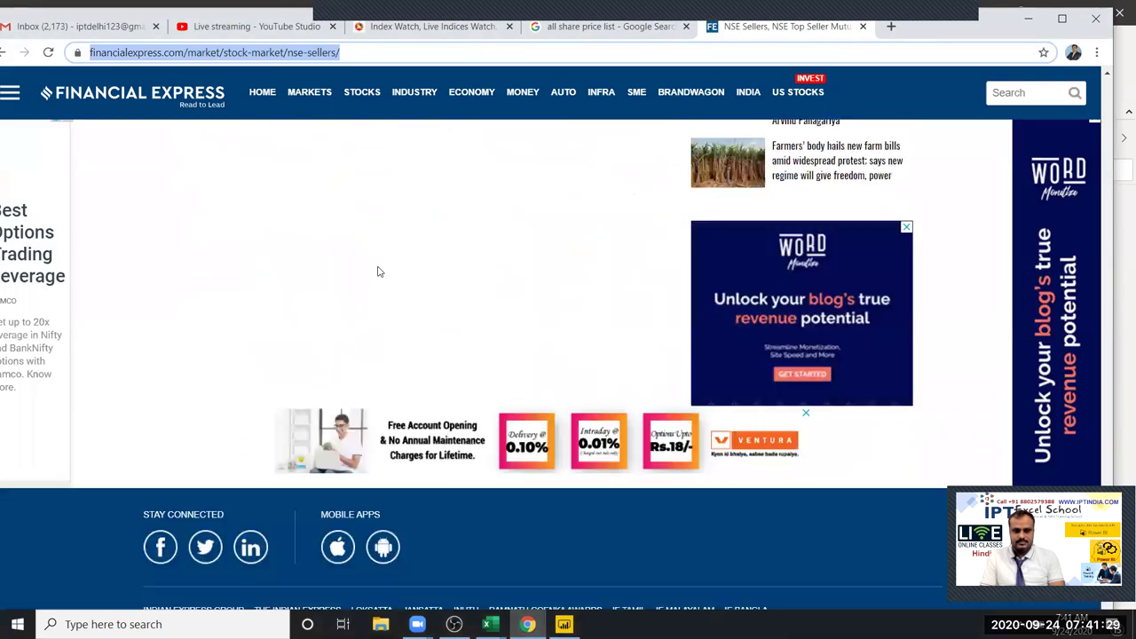
pyautogui.scroll(7, 380, 269)
pyautogui.scroll(5, 380, 269)
pyautogui.scroll(5, 380, 269)
pyautogui.scroll(5, 380, 269)
pyautogui.scroll(5, 382, 257)
pyautogui.scroll(4, 382, 254)
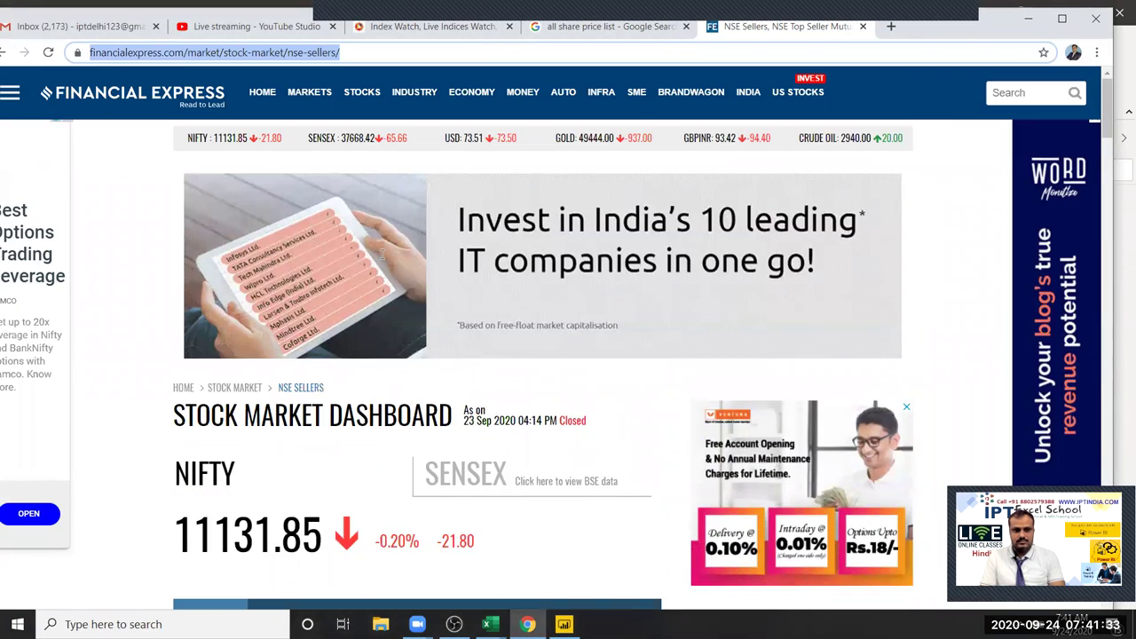
pyautogui.hotkey('alt', 'Tab')
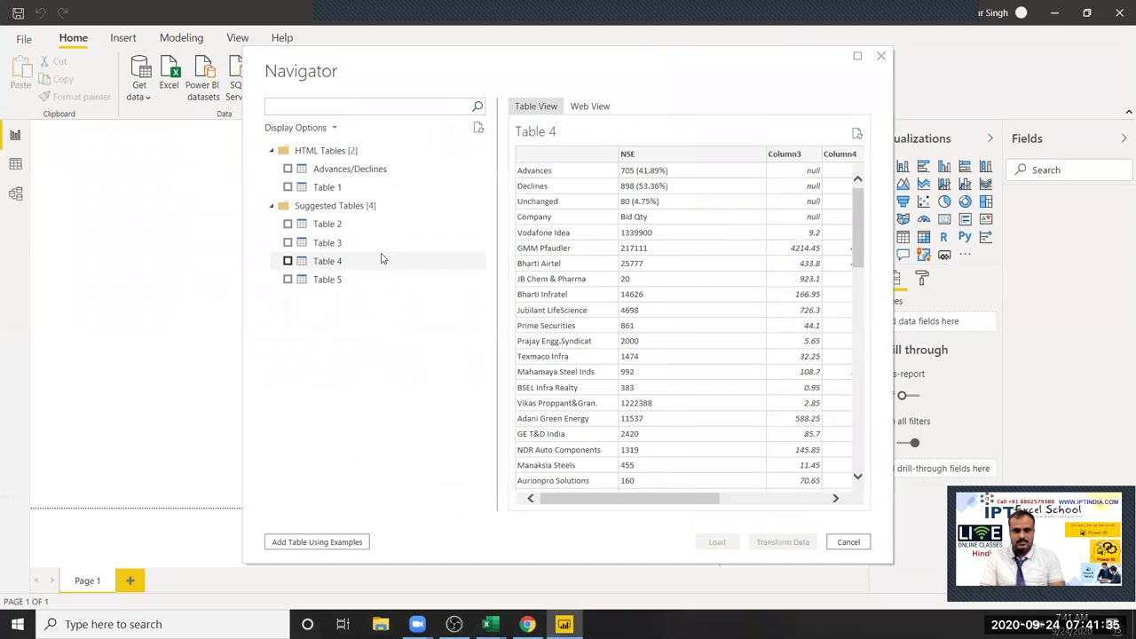
# Recheck the sellers table on the website and return to the Table 4 preview.
pyautogui.hotkey('alt', 'Tab')
pyautogui.scroll(-4, 358, 297)
pyautogui.scroll(-2, 244, 421)
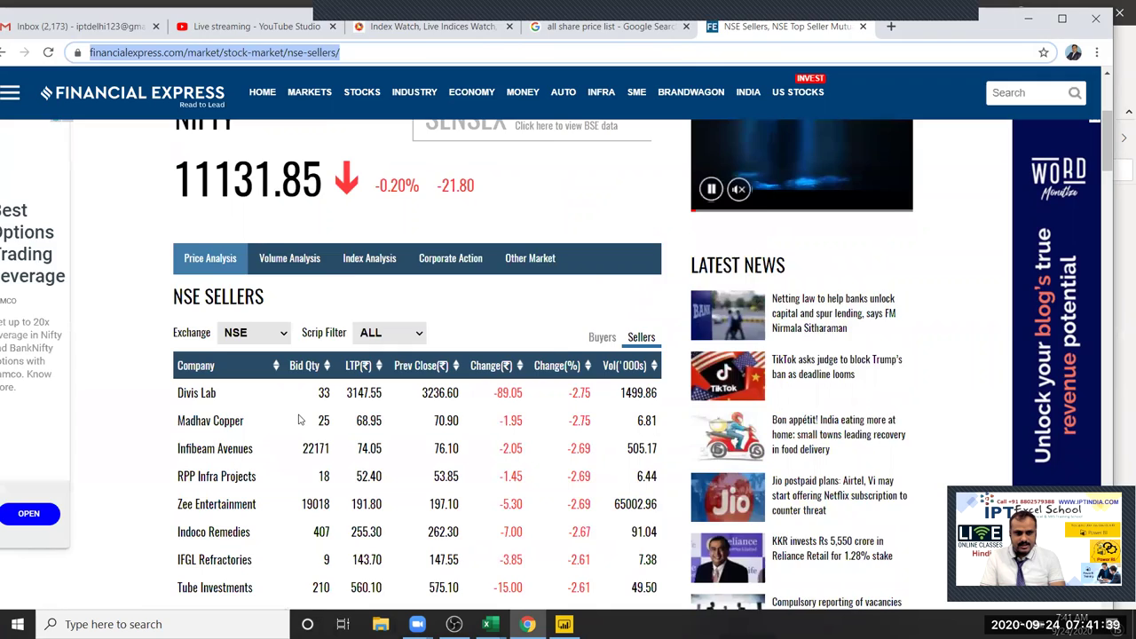
pyautogui.hotkey('alt', 'Tab')
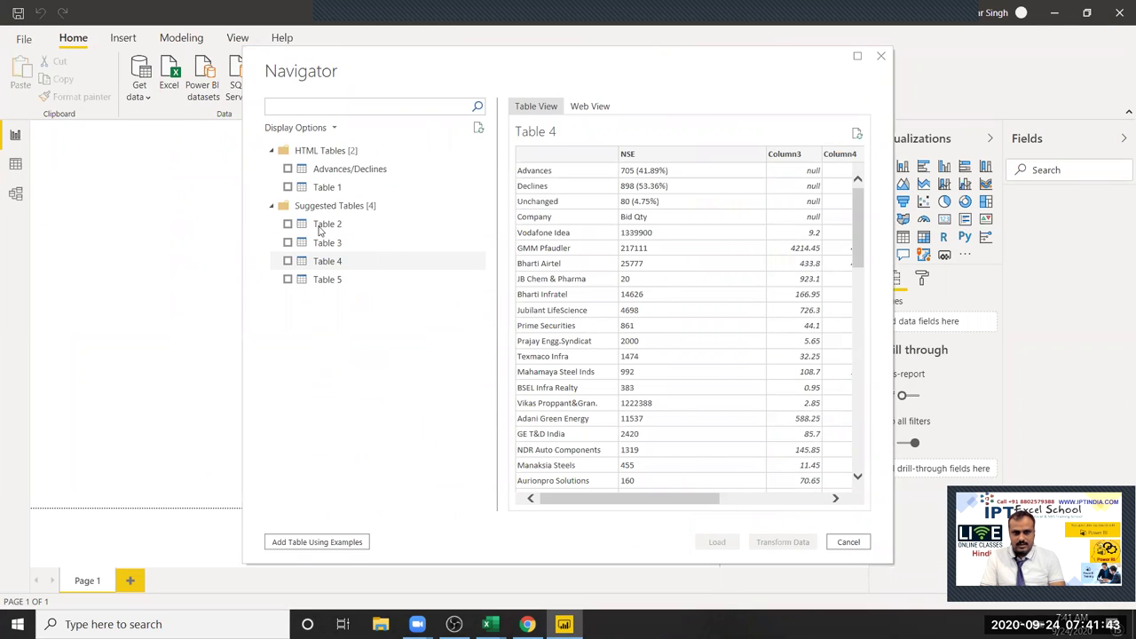
# Preview Table 1, then Advances/Declines, then Table 1 again in the Navigator.
pyautogui.click(323, 190)
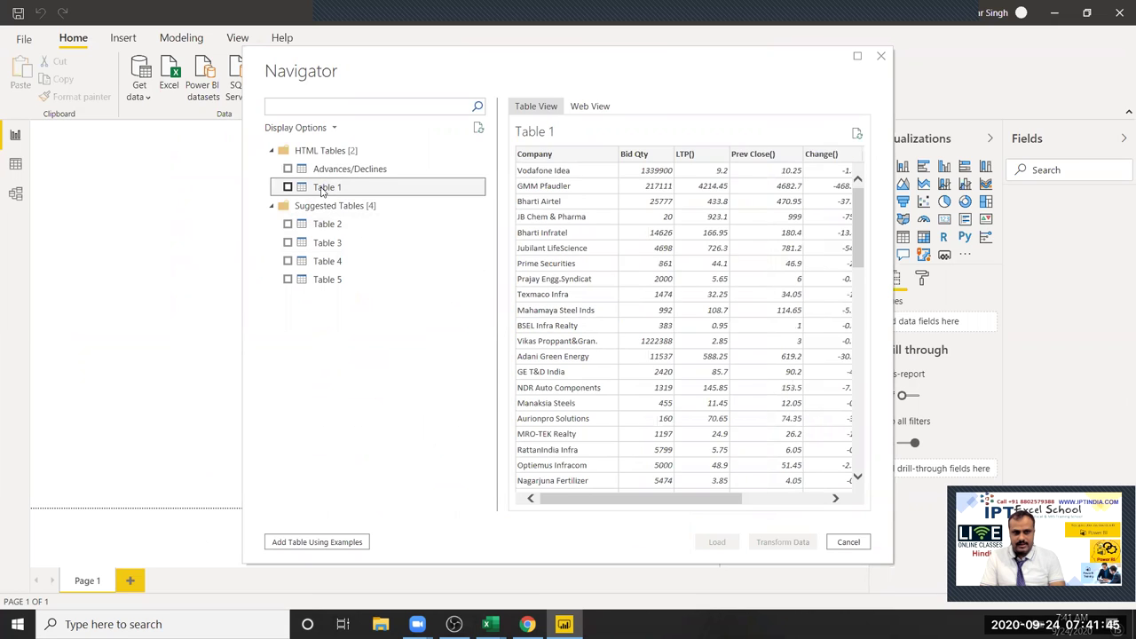
pyautogui.click(341, 171)
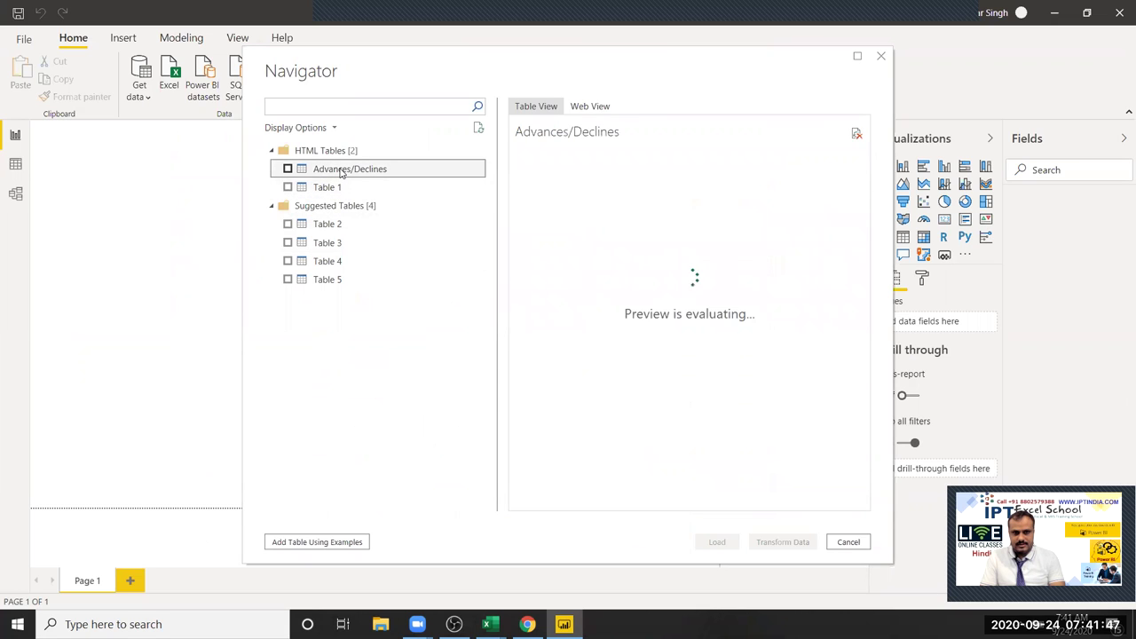
pyautogui.click(331, 190)
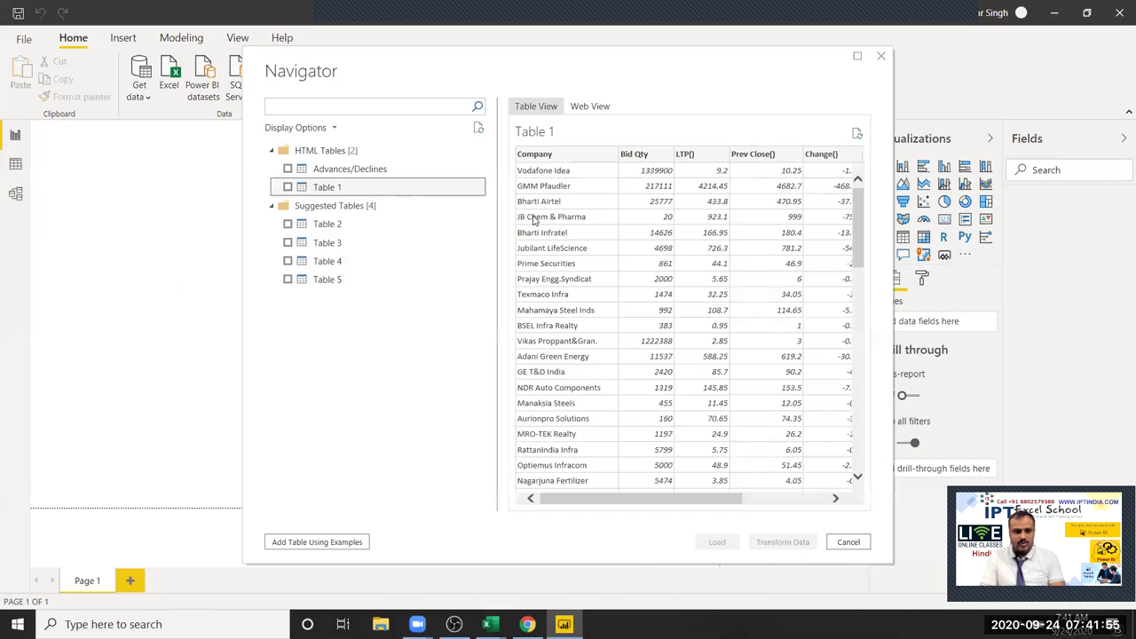
# Compare with page 1 of the NSE sellers table on the website.
pyautogui.hotkey('alt', 'Tab')
pyautogui.scroll(-3, 474, 388)
pyautogui.scroll(-5, 473, 388)
pyautogui.scroll(-5, 473, 388)
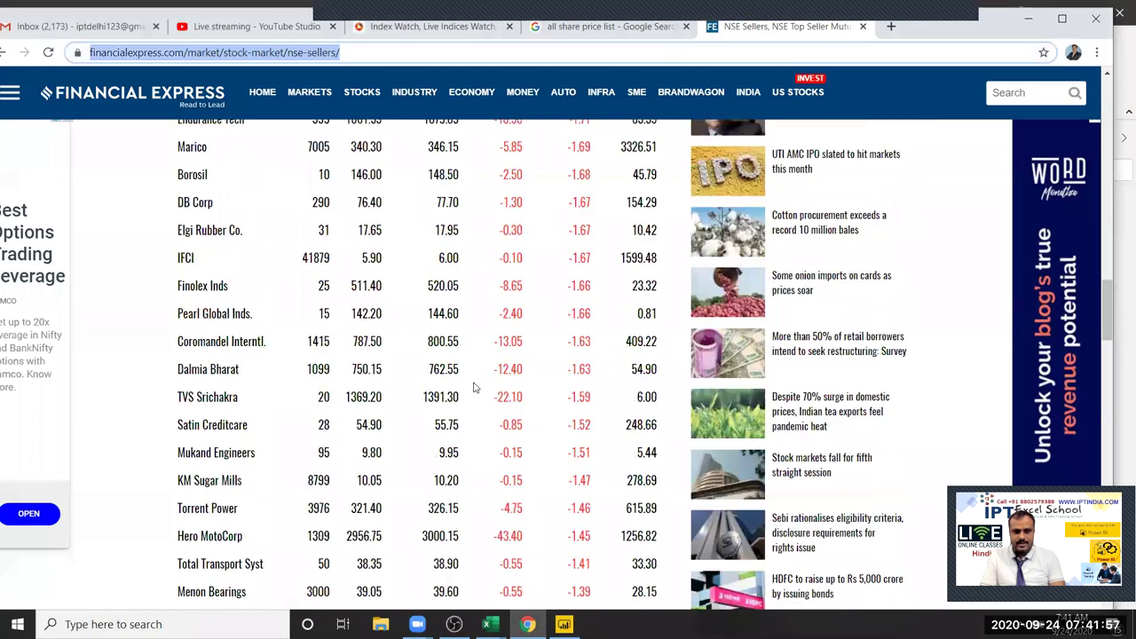
pyautogui.scroll(-5, 473, 388)
pyautogui.scroll(-1, 532, 444)
pyautogui.scroll(-5, 550, 460)
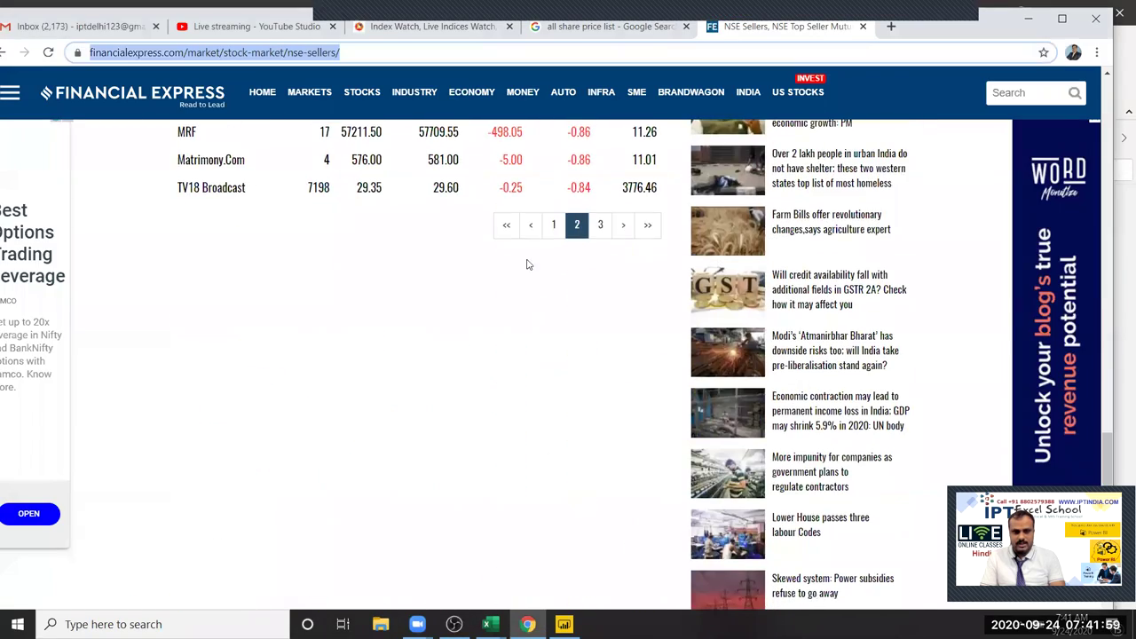
pyautogui.click(553, 225)
pyautogui.scroll(5, 329, 229)
pyautogui.scroll(8, 328, 229)
pyautogui.scroll(2, 222, 248)
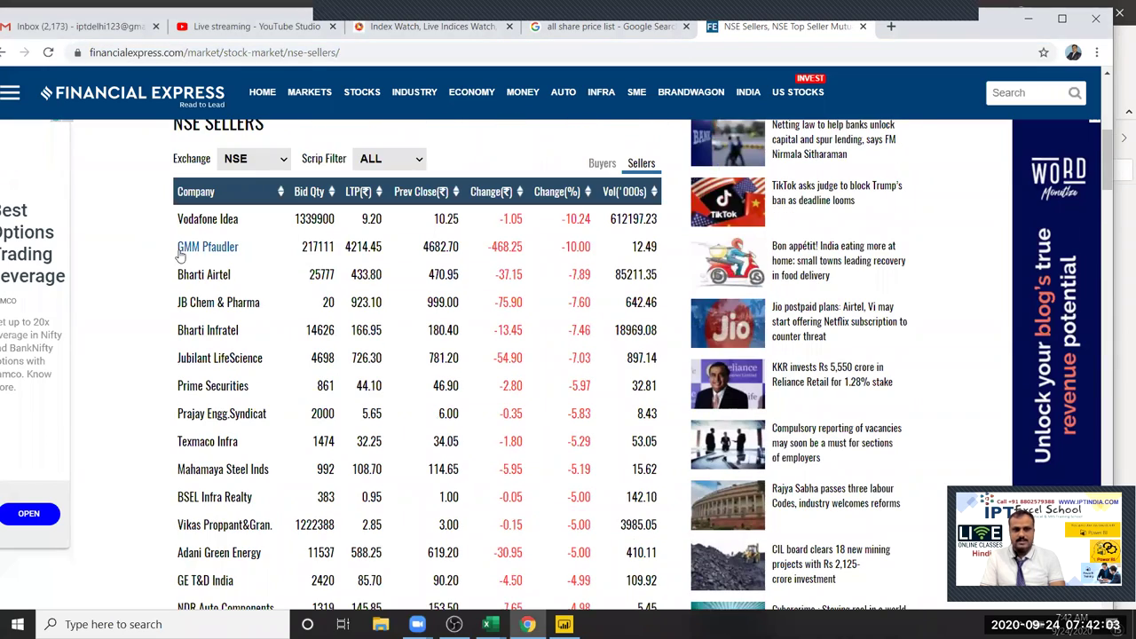
# Tick Table 1 in the Navigator and load it into the report.
pyautogui.hotkey('alt', 'Tab')
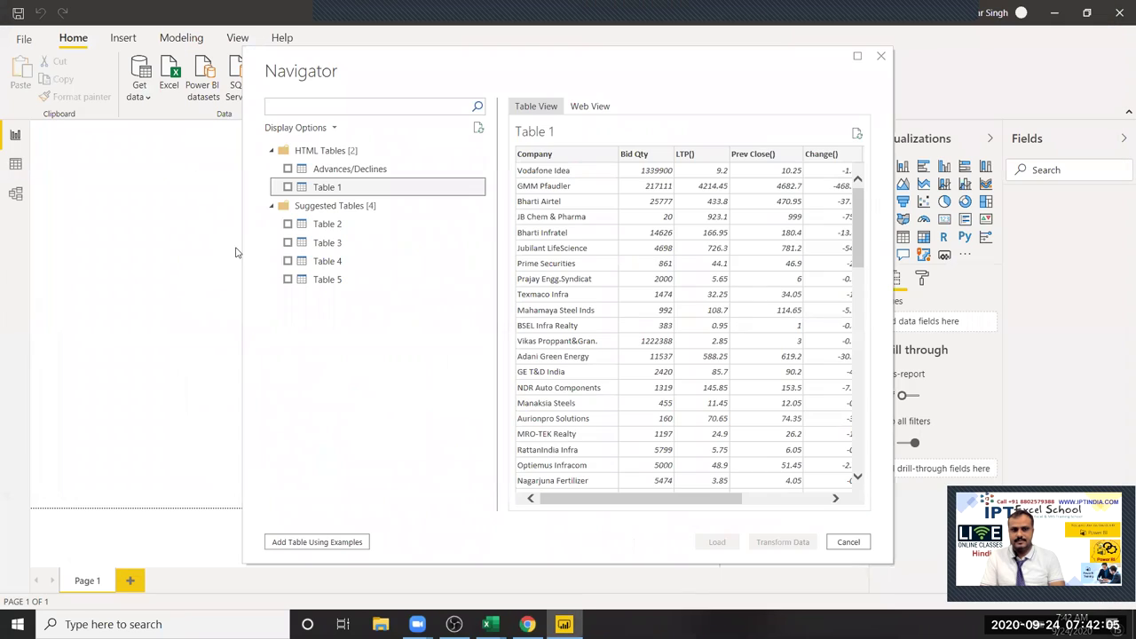
pyautogui.click(287, 187)
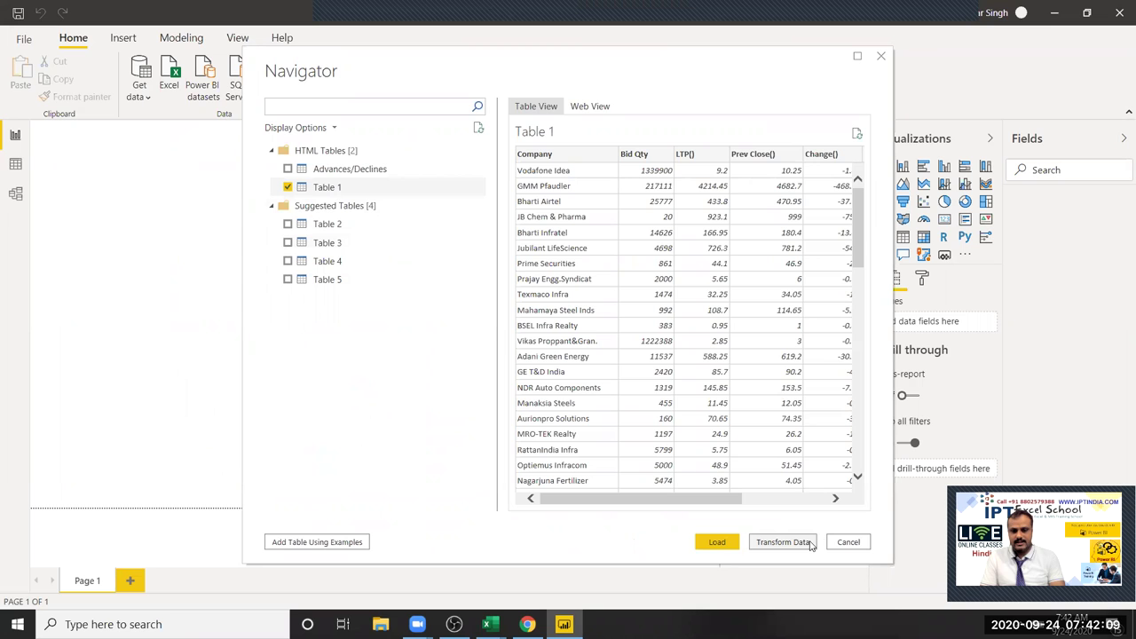
pyautogui.click(728, 543)
pyautogui.hotkey('alt', 'Tab')
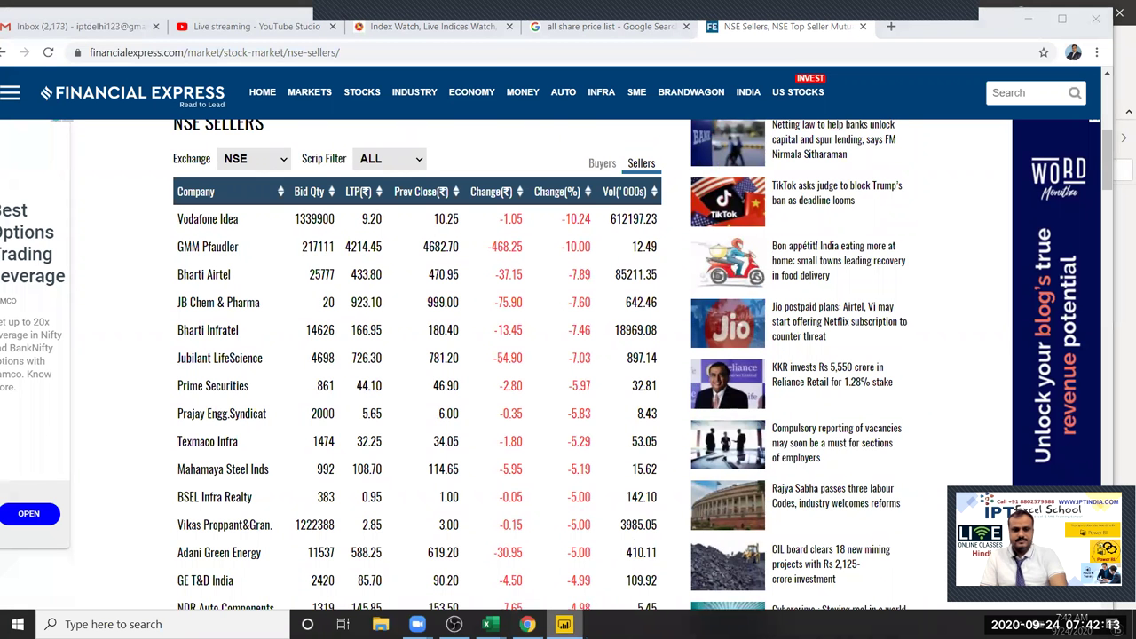
pyautogui.click(564, 625)
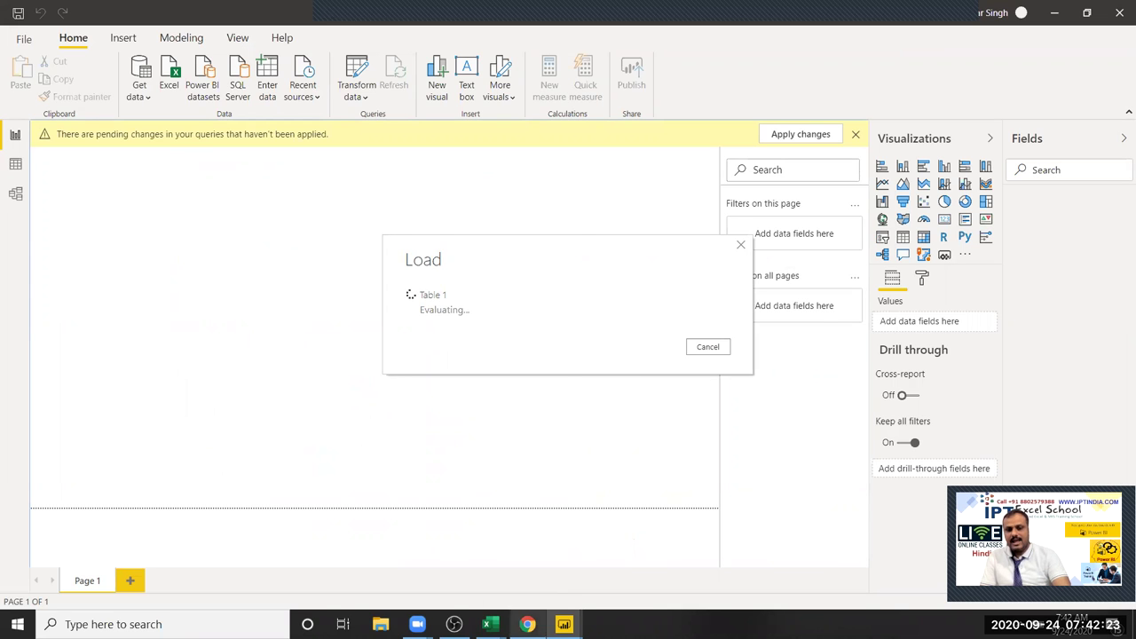
pyautogui.click(527, 624)
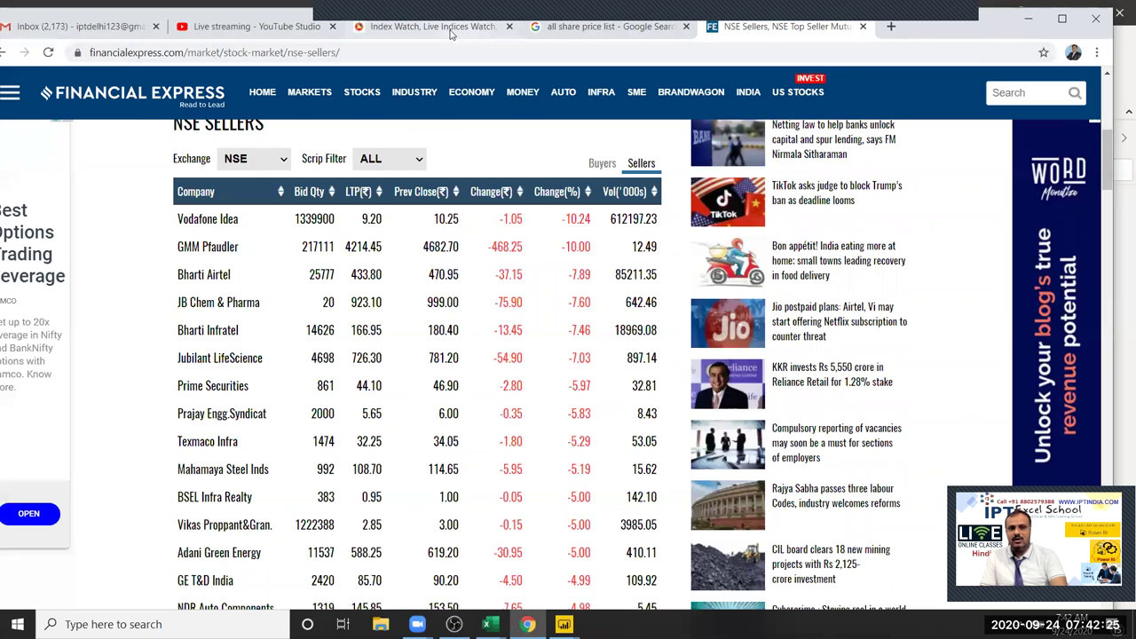
# Download the NSE live indices as MW-All-Indices-24-Sep-2020.csv and bring up Downloads.
pyautogui.click(447, 29)
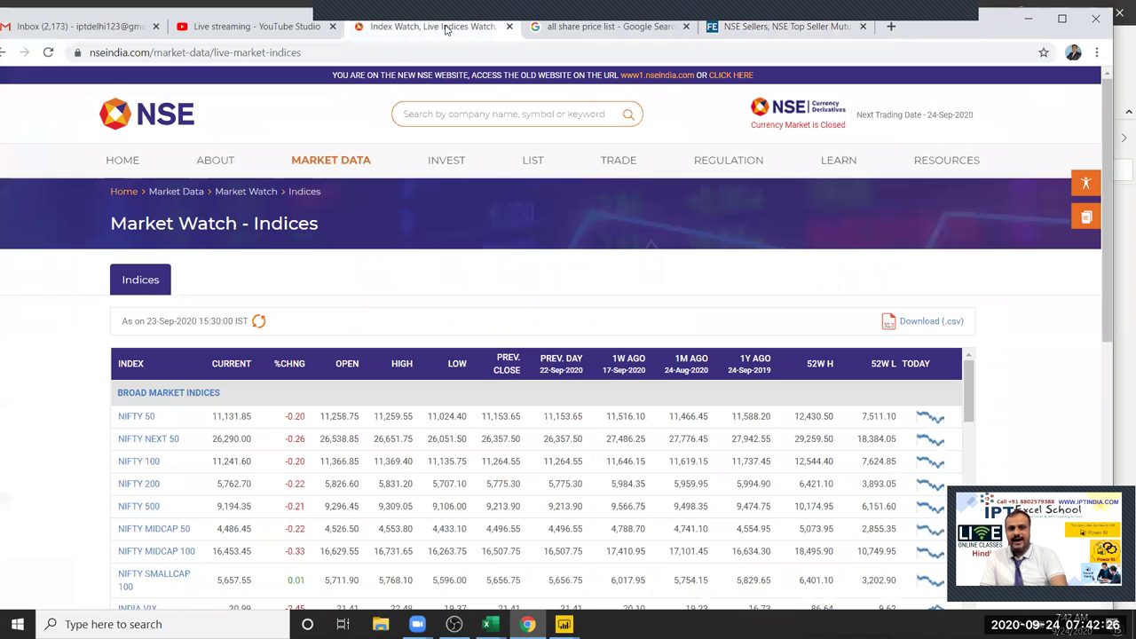
pyautogui.click(937, 322)
pyautogui.scroll(-2, 1029, 239)
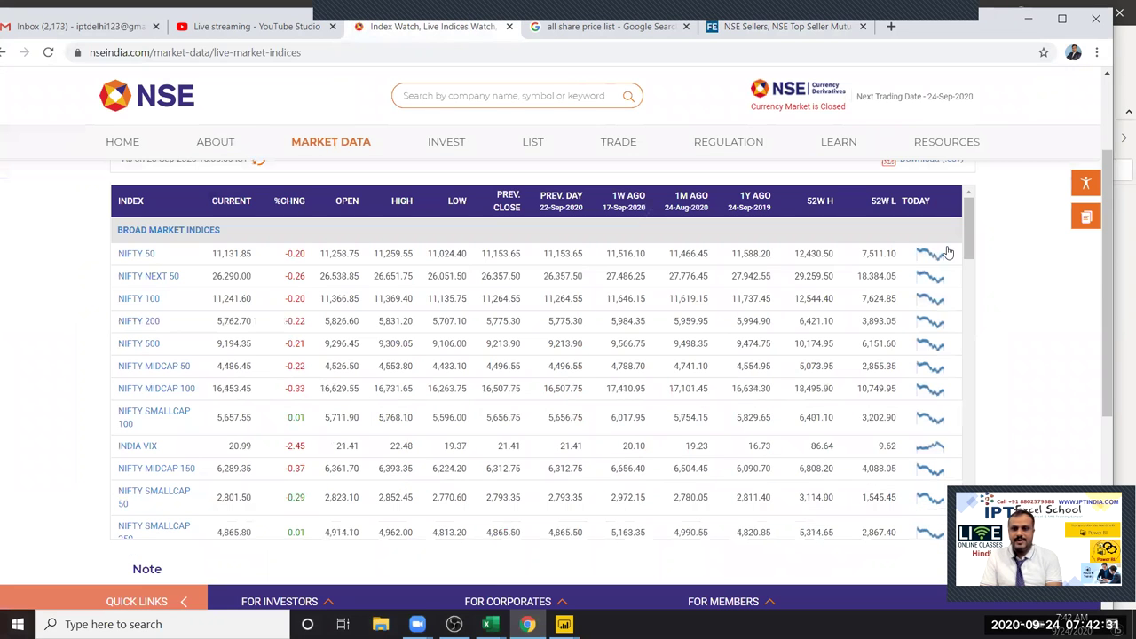
pyautogui.scroll(1, 948, 253)
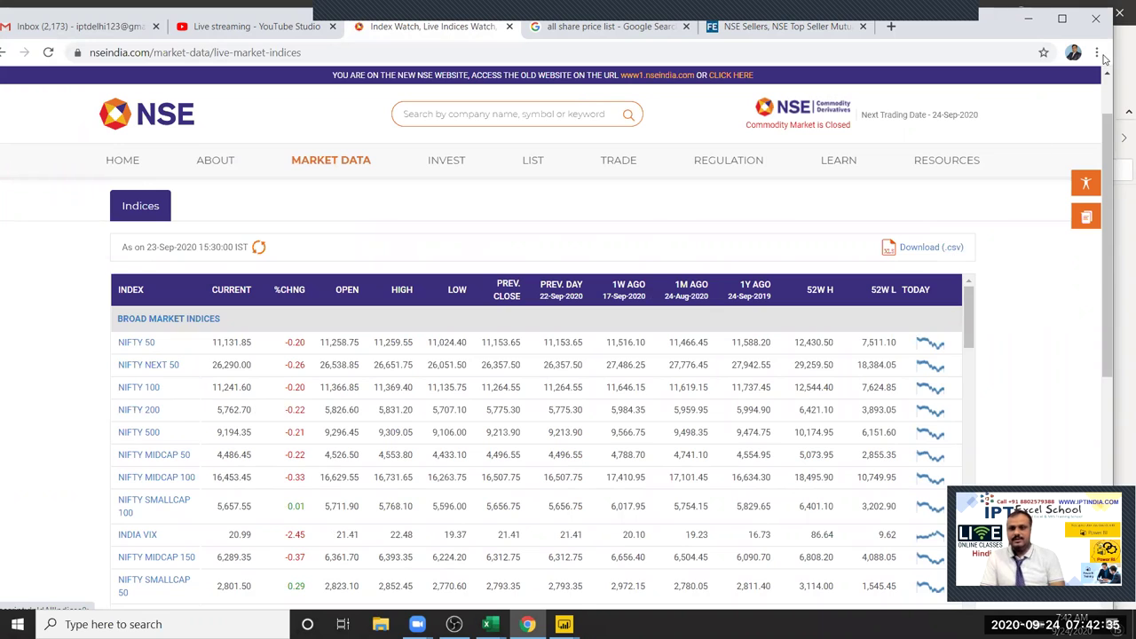
pyautogui.click(1099, 54)
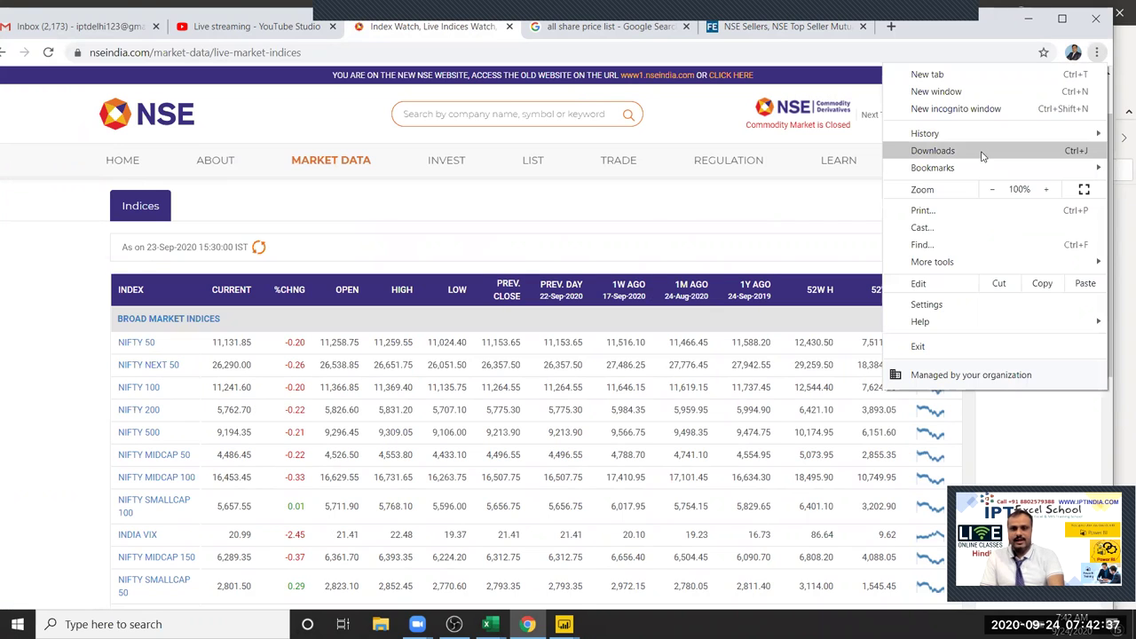
pyautogui.press('Escape')
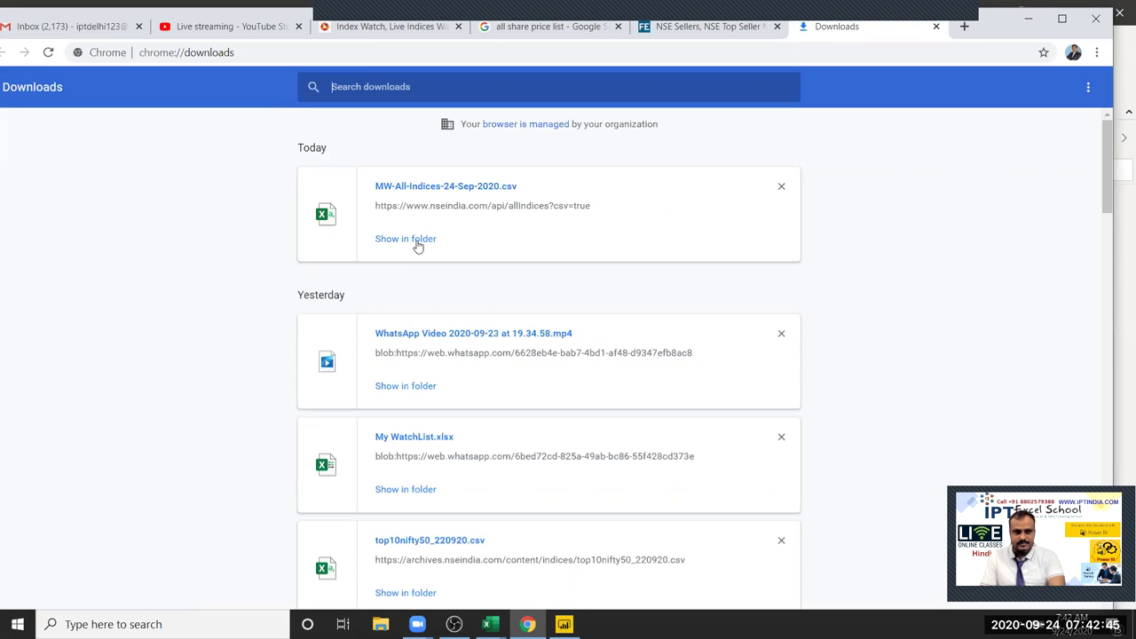
# Show the indices CSV in its folder, re-download it, and close Downloads.
pyautogui.click(417, 246)
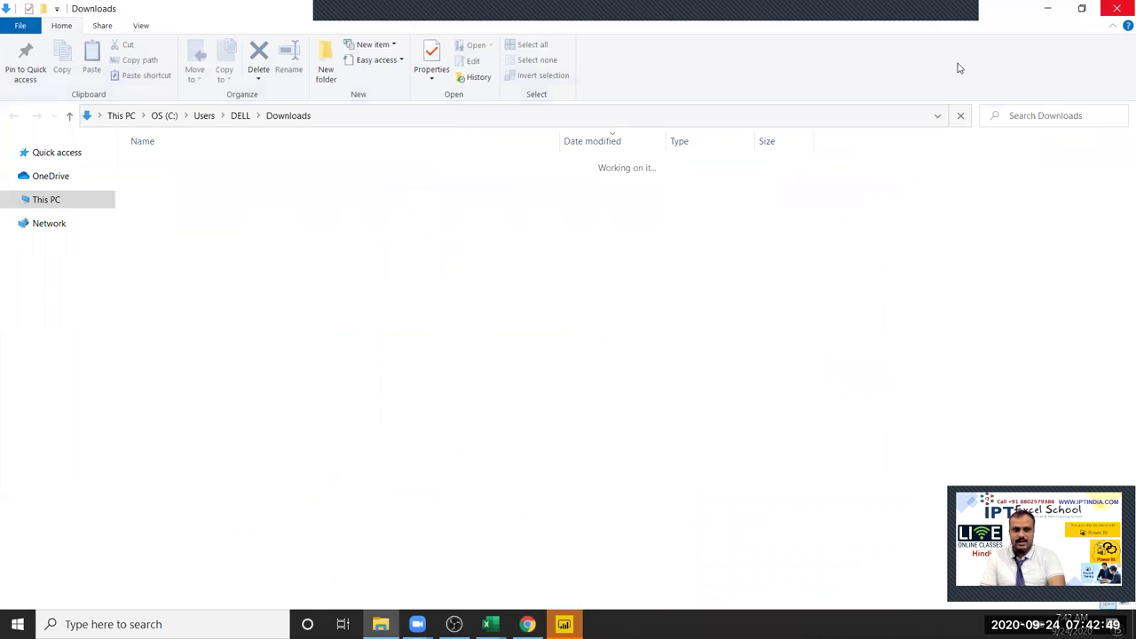
pyautogui.hotkey('alt', 'F4')
pyautogui.click(545, 208)
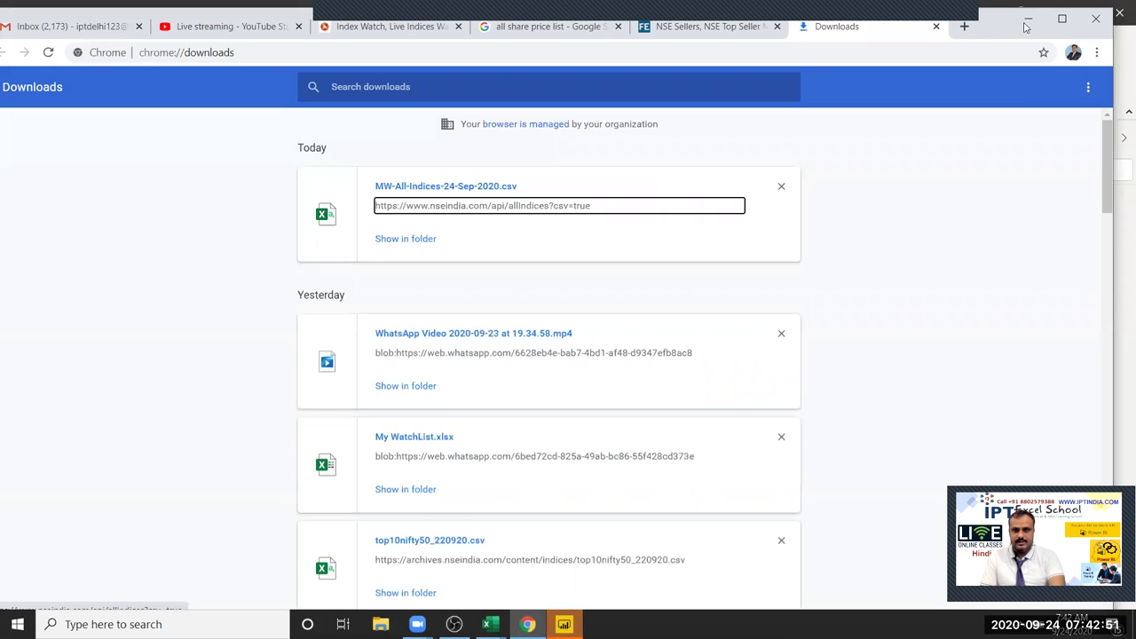
pyautogui.click(935, 27)
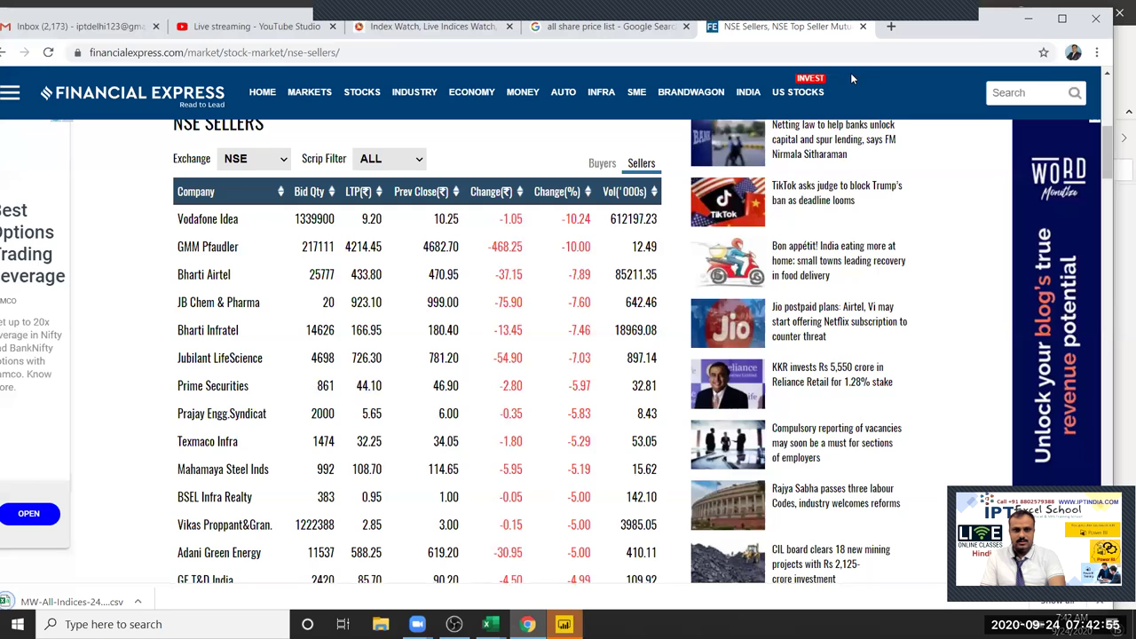
# Copy the CSV's source link address from Downloads and return to Power BI Desktop.
pyautogui.click(1098, 53)
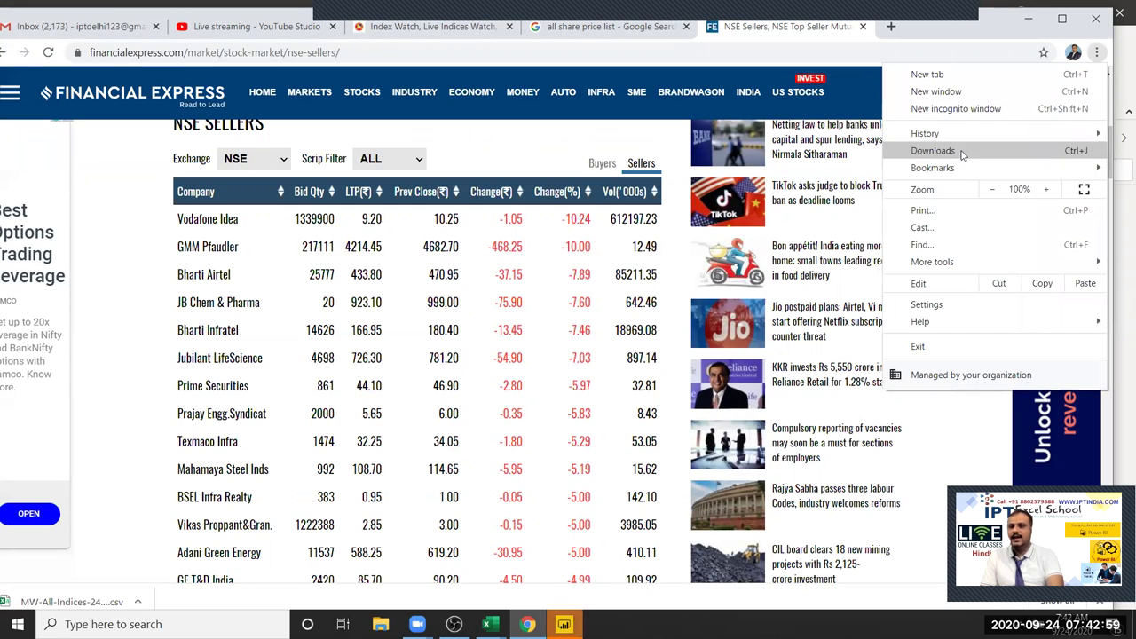
pyautogui.press('Down')
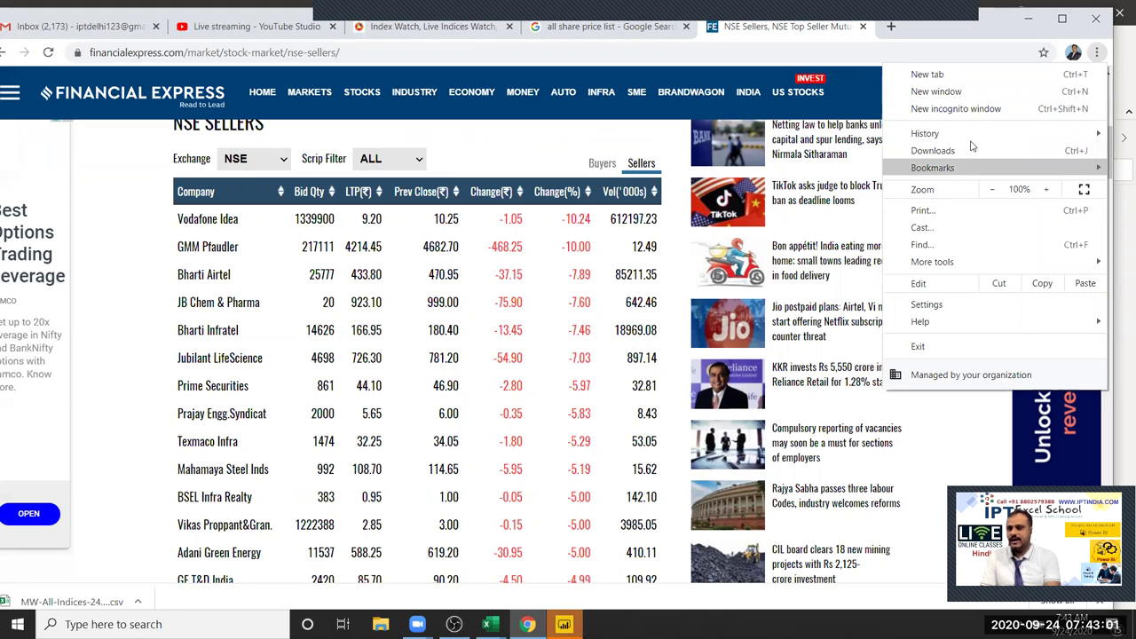
pyautogui.click(972, 149)
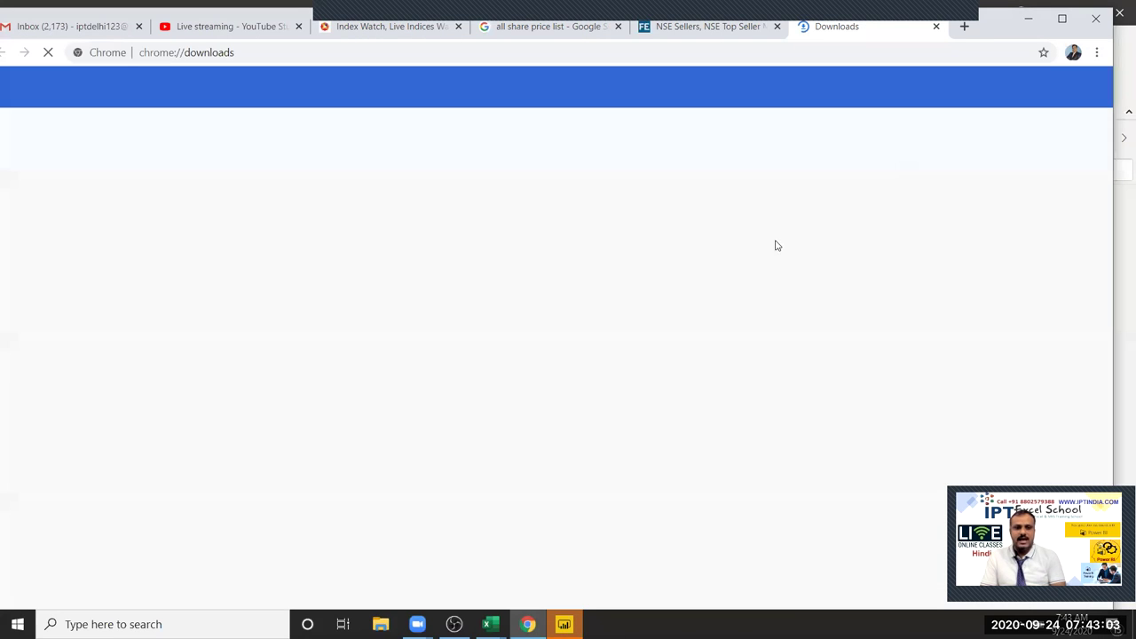
pyautogui.click(472, 210)
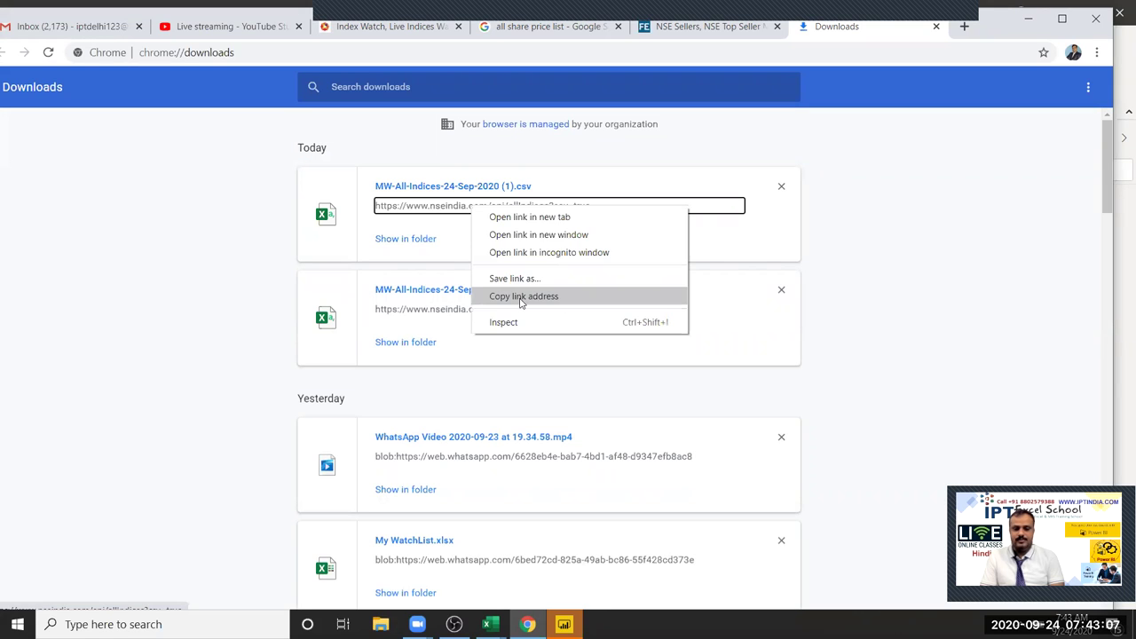
pyautogui.click(522, 298)
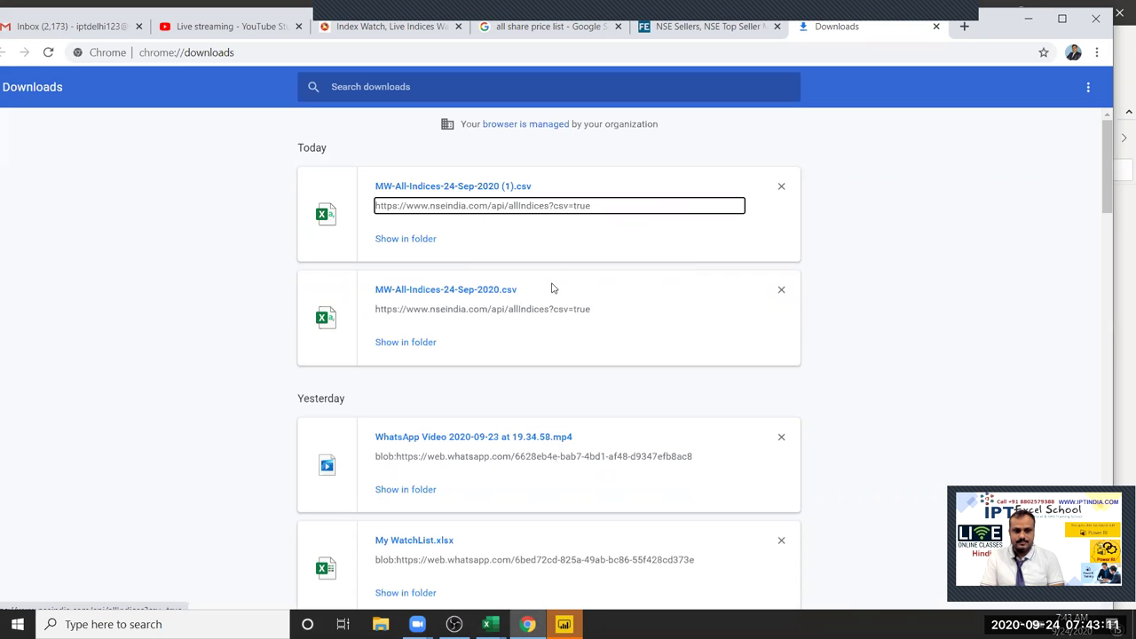
pyautogui.click(563, 624)
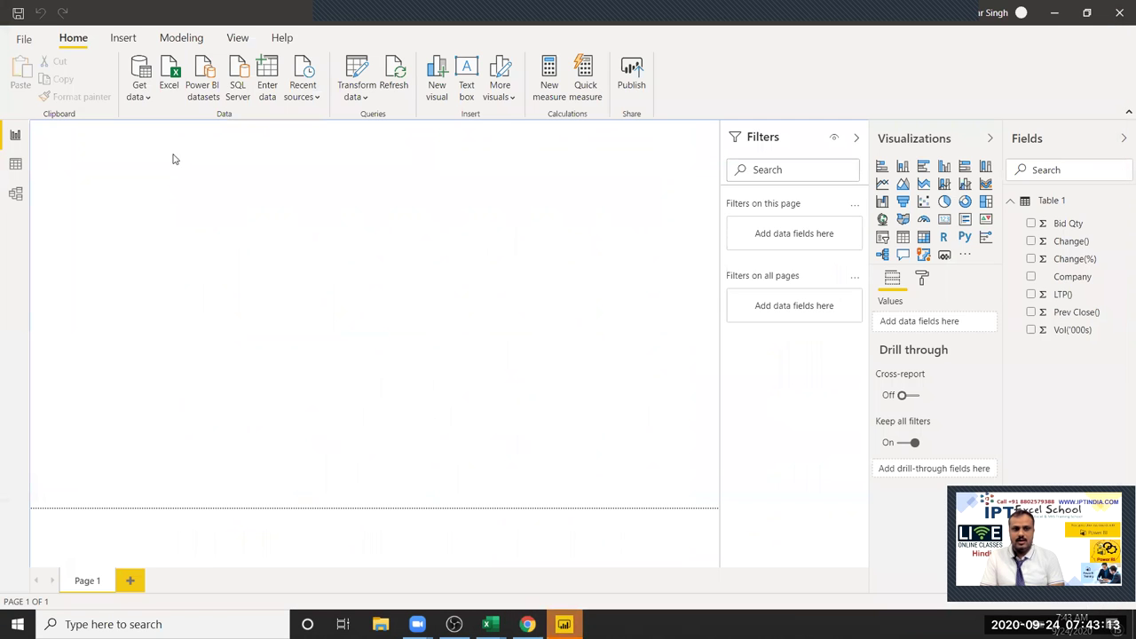
# Abandon the Excel workbook import and open the full Get Data list of connectors.
pyautogui.click(162, 99)
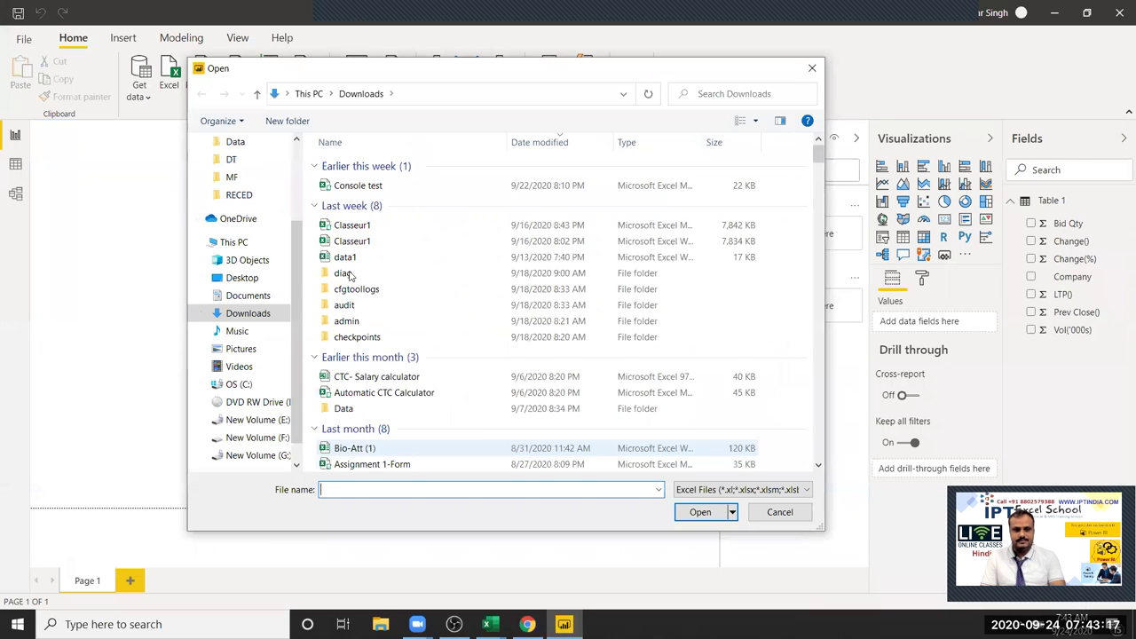
pyautogui.press('Escape')
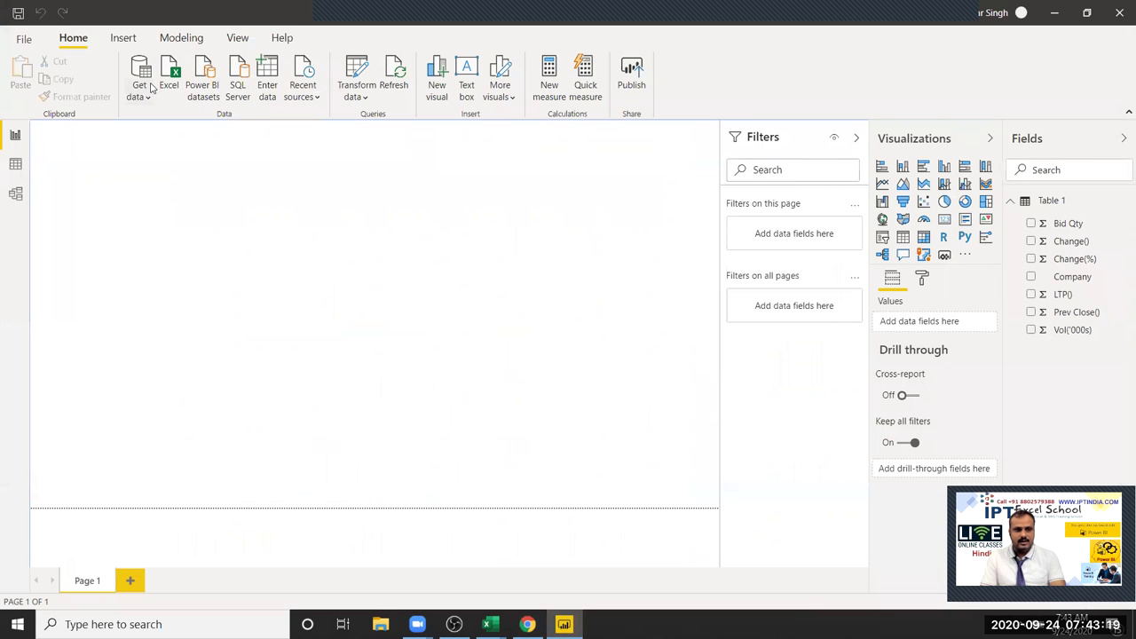
pyautogui.click(169, 89)
pyautogui.press('Escape')
pyautogui.click(151, 104)
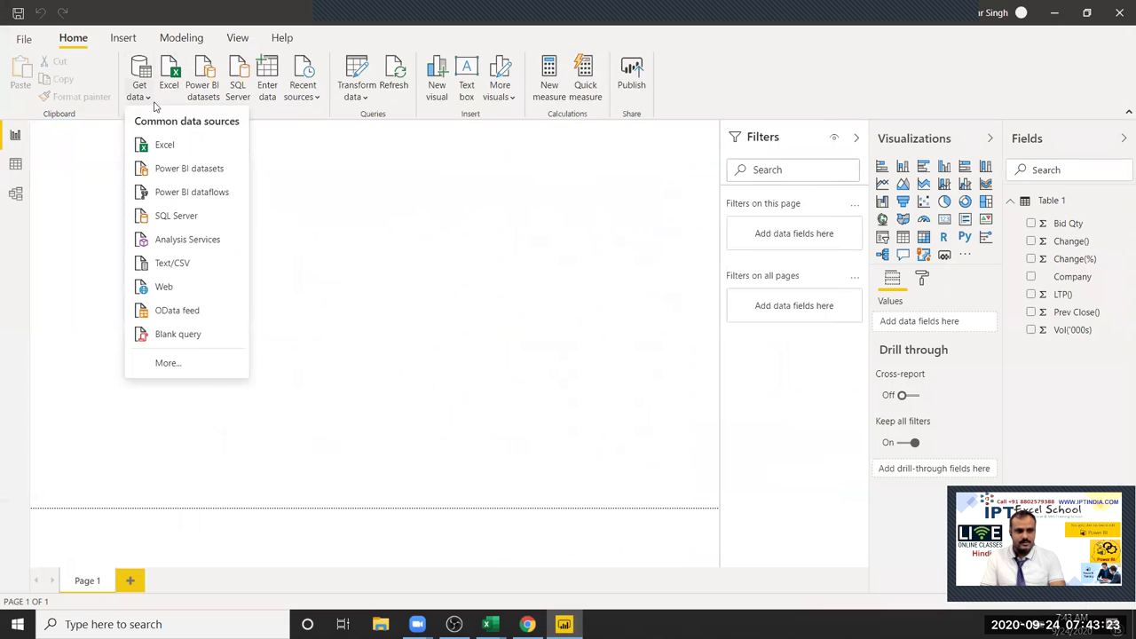
pyautogui.click(189, 366)
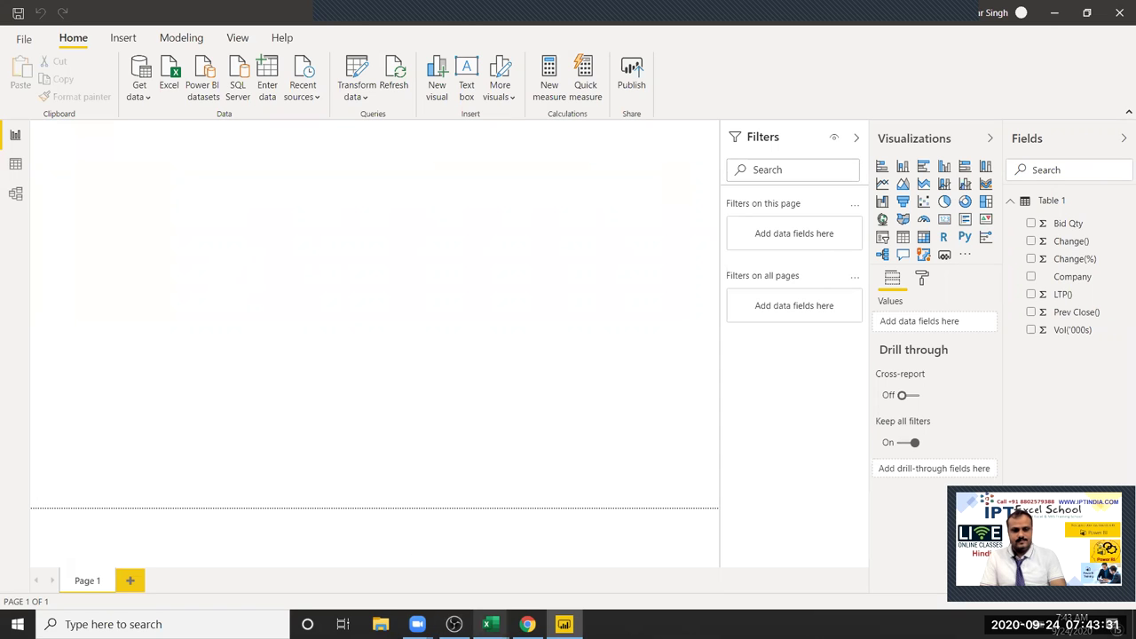
# Check the YouTube Studio live-stream dashboard in Chrome, then return to Power BI.
pyautogui.click(527, 624)
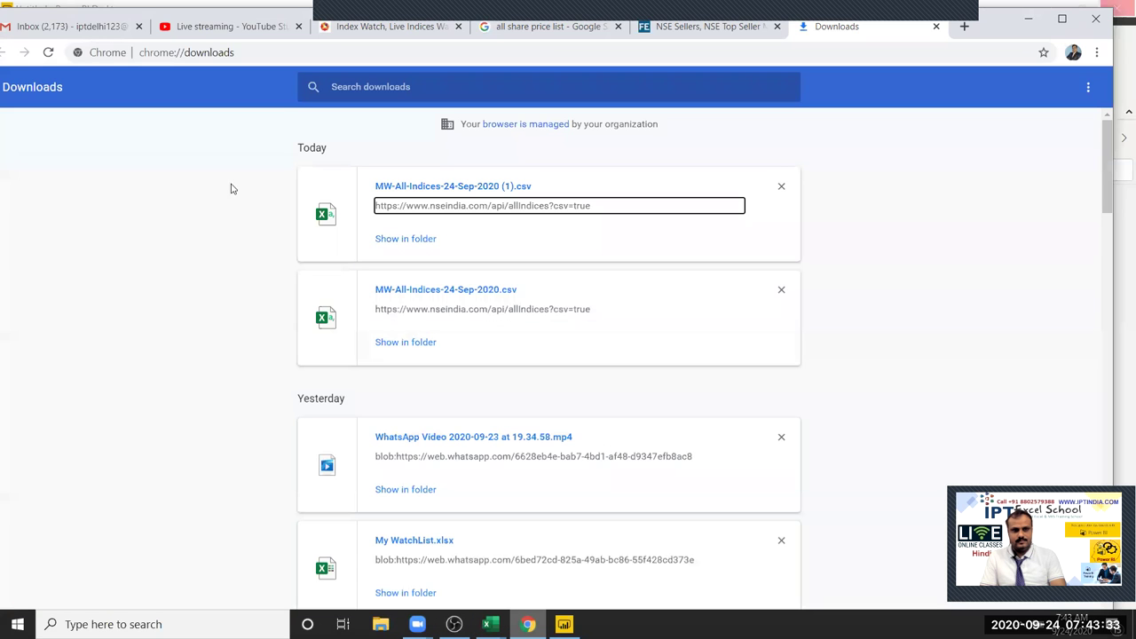
pyautogui.click(214, 31)
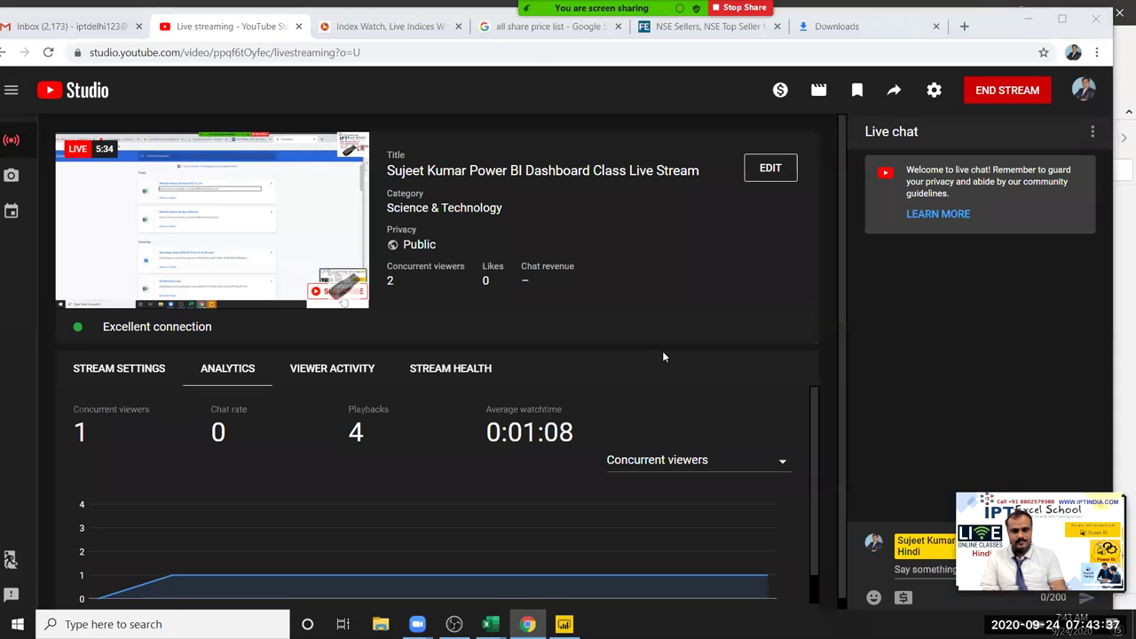
pyautogui.hotkey('alt', 'Tab')
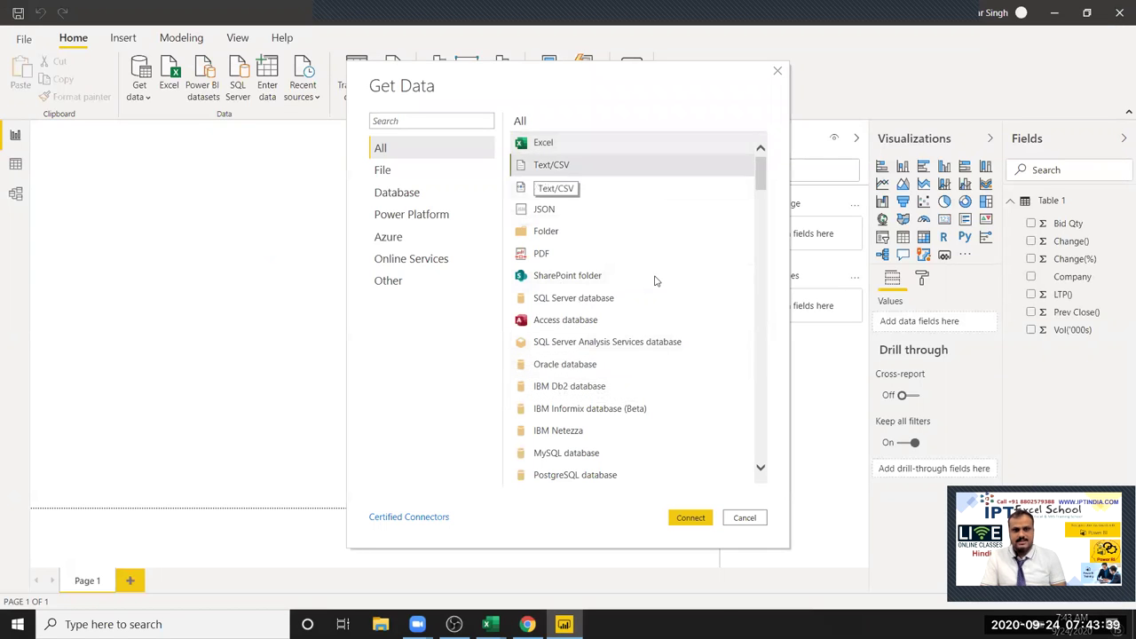
# Choose the Text/CSV source and try opening the pasted NSE indices CSV address as a file.
pyautogui.click(550, 165)
pyautogui.click(692, 523)
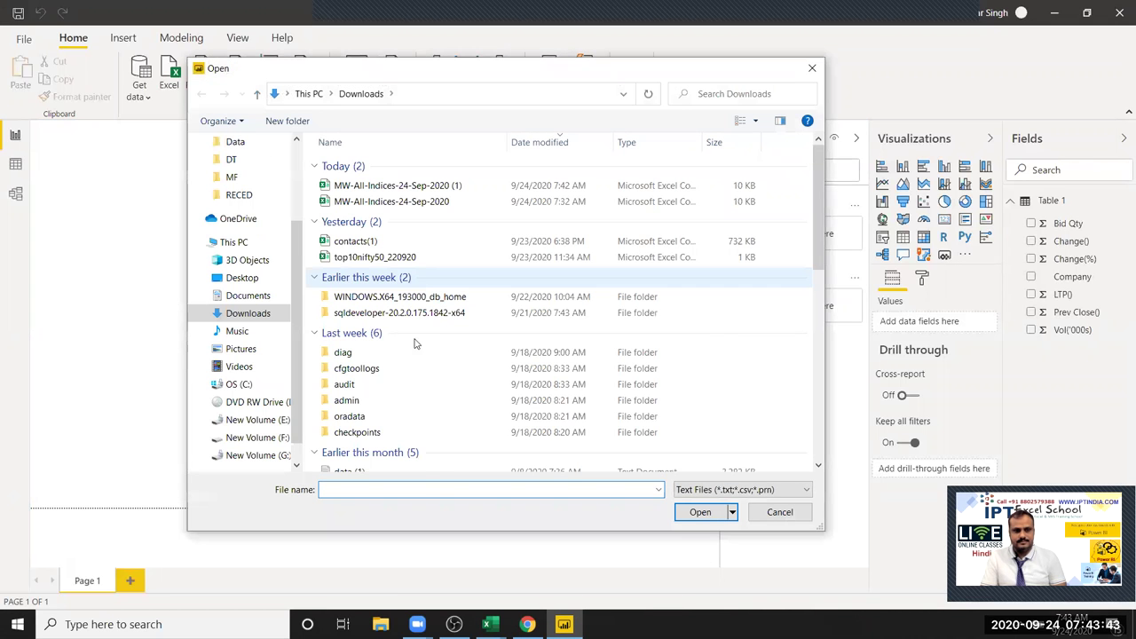
pyautogui.write('https://www.nseindia.com/api/allIndices?csv=true')
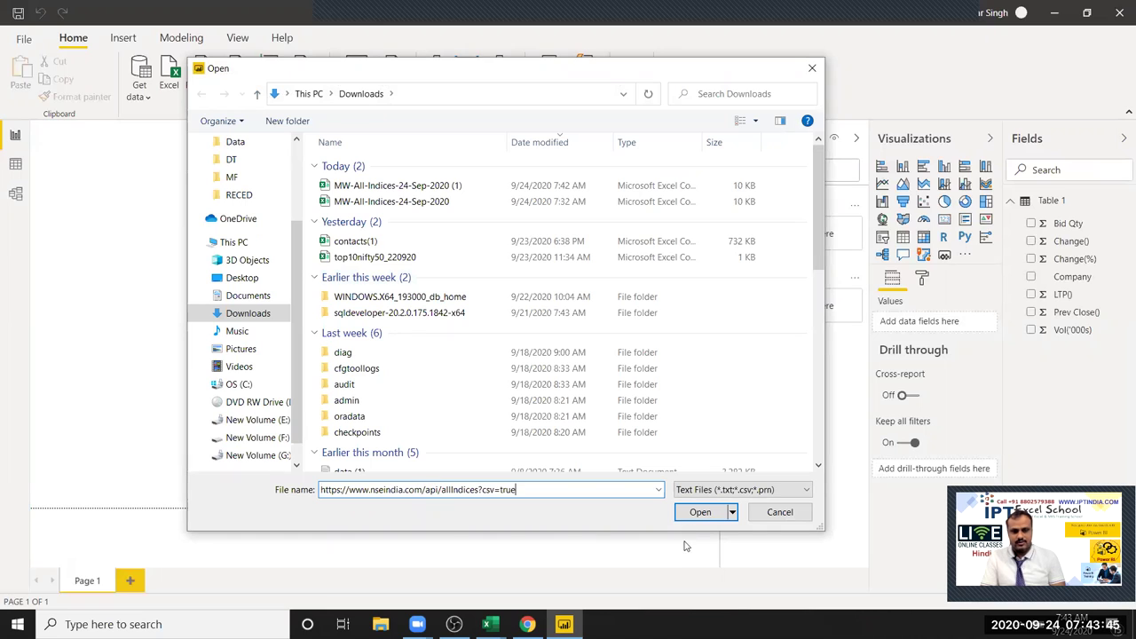
pyautogui.click(696, 523)
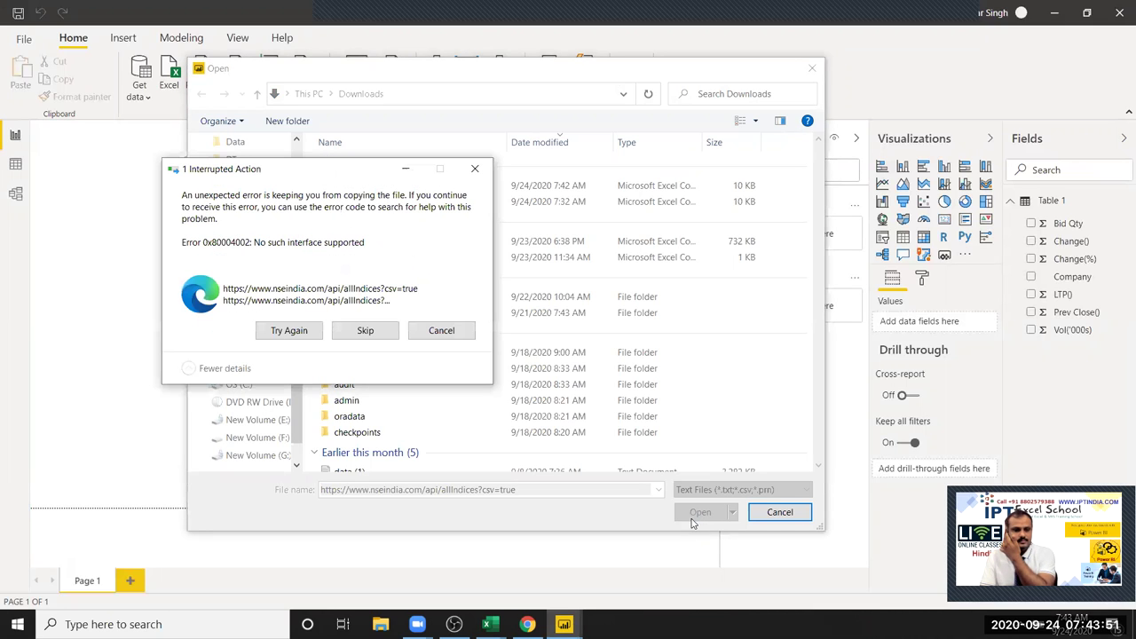
# Retry the failed download several times, then skip it, dismiss the warning and close the file picker.
pyautogui.click(302, 334)
pyautogui.click(301, 334)
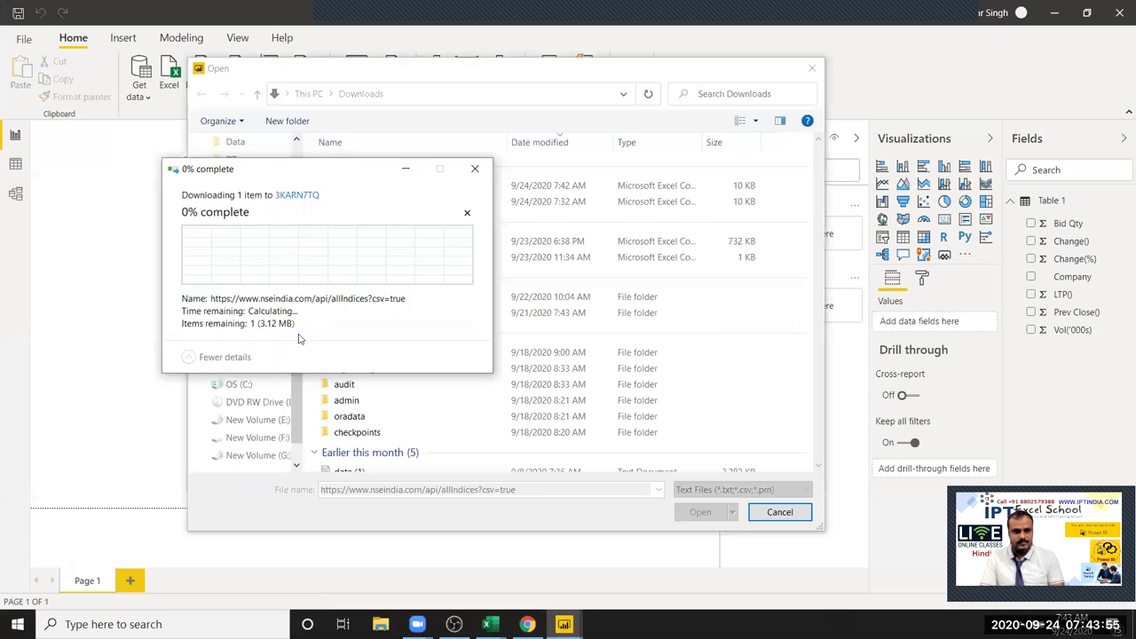
pyautogui.click(300, 336)
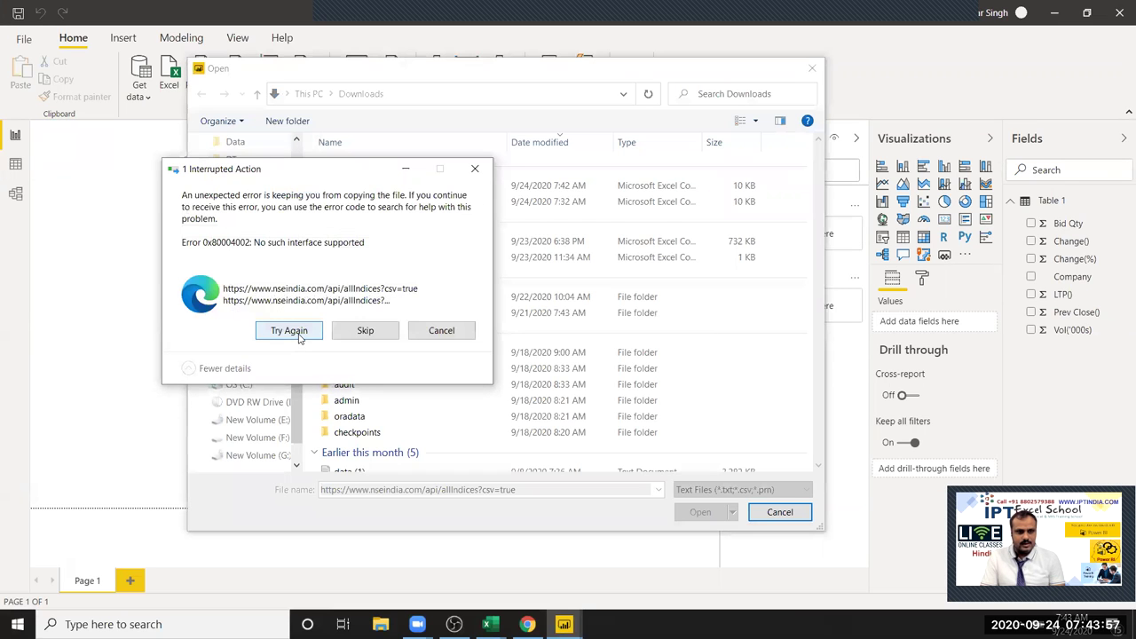
pyautogui.click(297, 334)
pyautogui.click(298, 334)
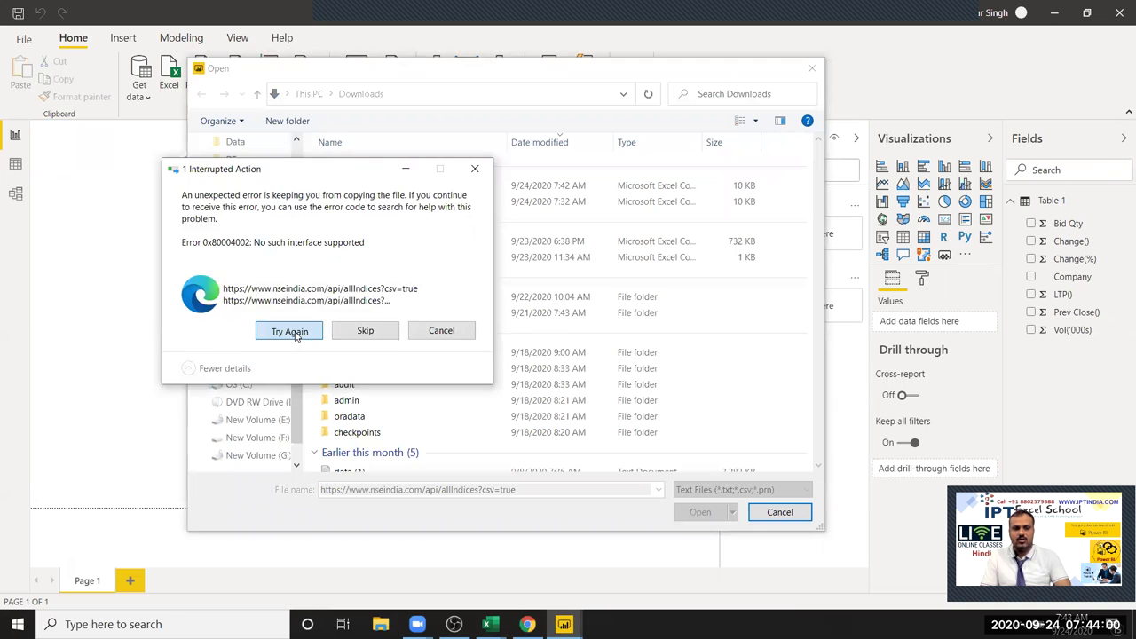
pyautogui.click(366, 332)
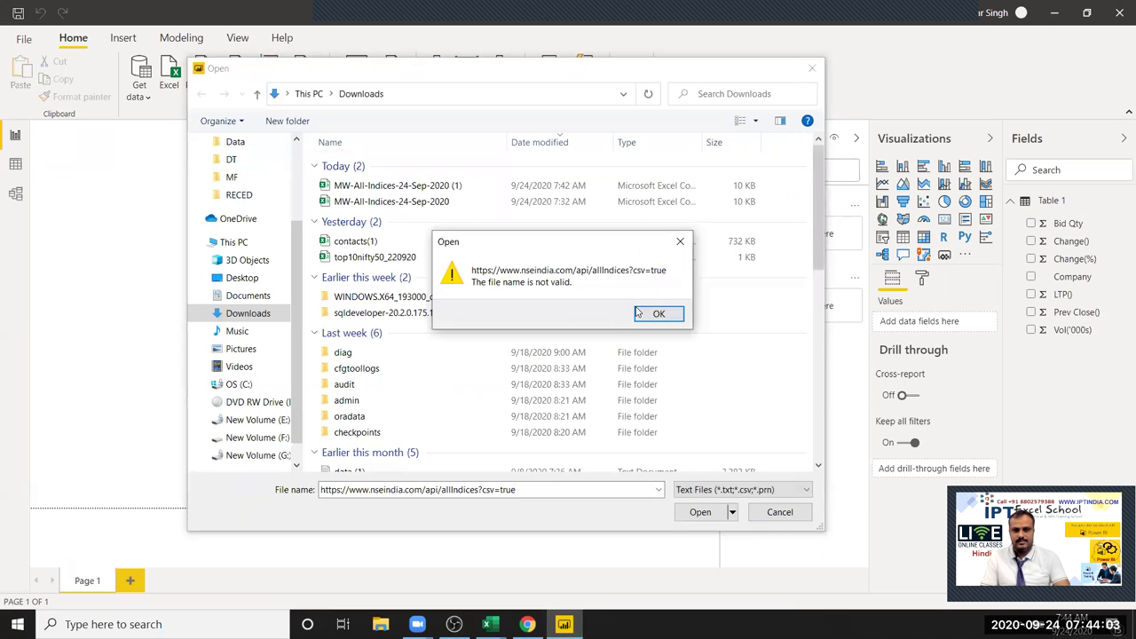
pyautogui.click(639, 313)
pyautogui.click(780, 512)
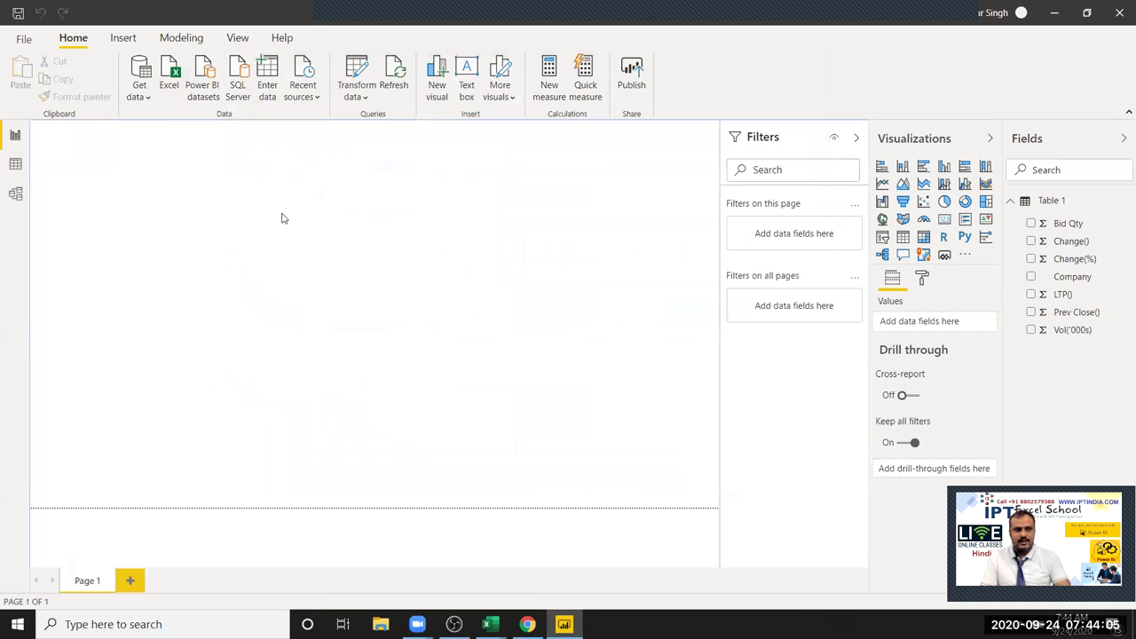
# Start a Web connection from Get data's Other category, then show the NSE live indices tab in Chrome.
pyautogui.click(139, 92)
pyautogui.click(169, 363)
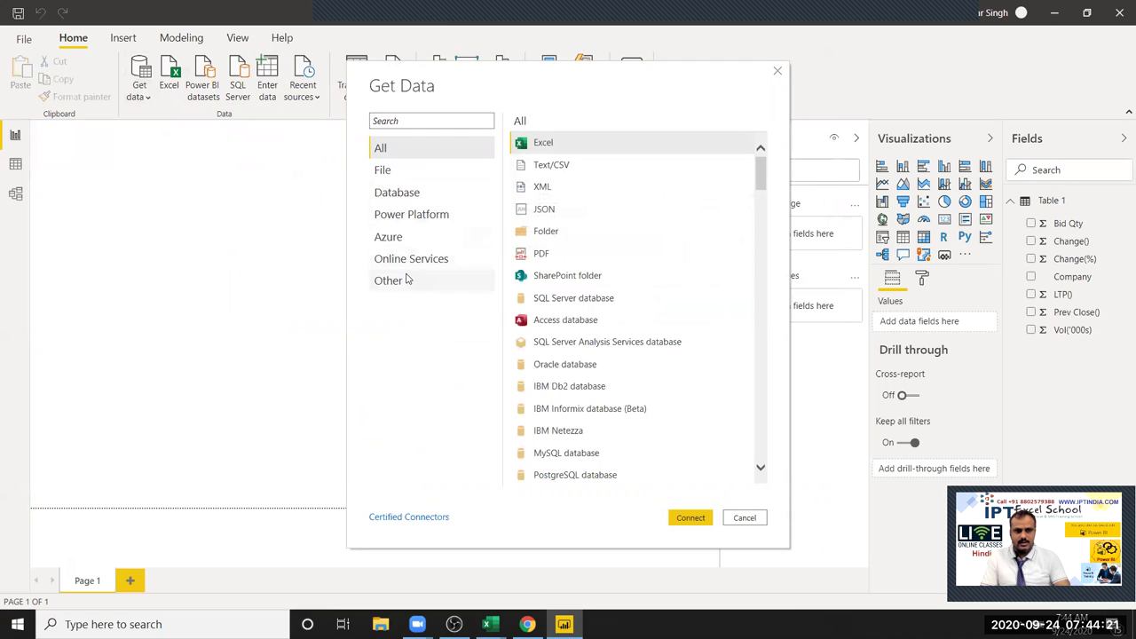
pyautogui.click(407, 280)
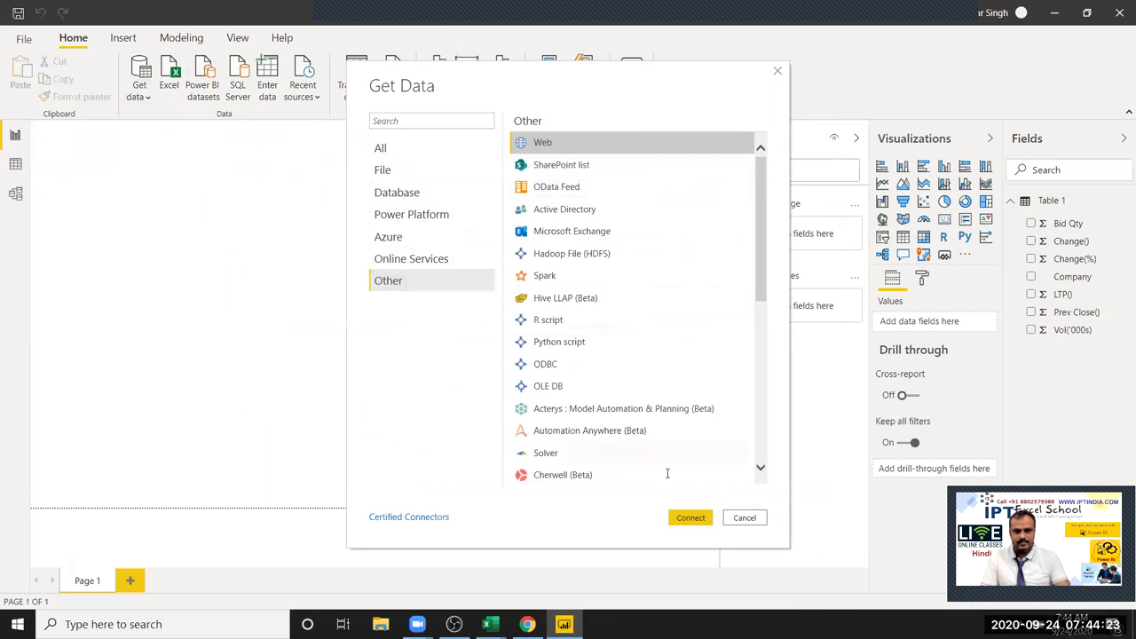
pyautogui.click(697, 521)
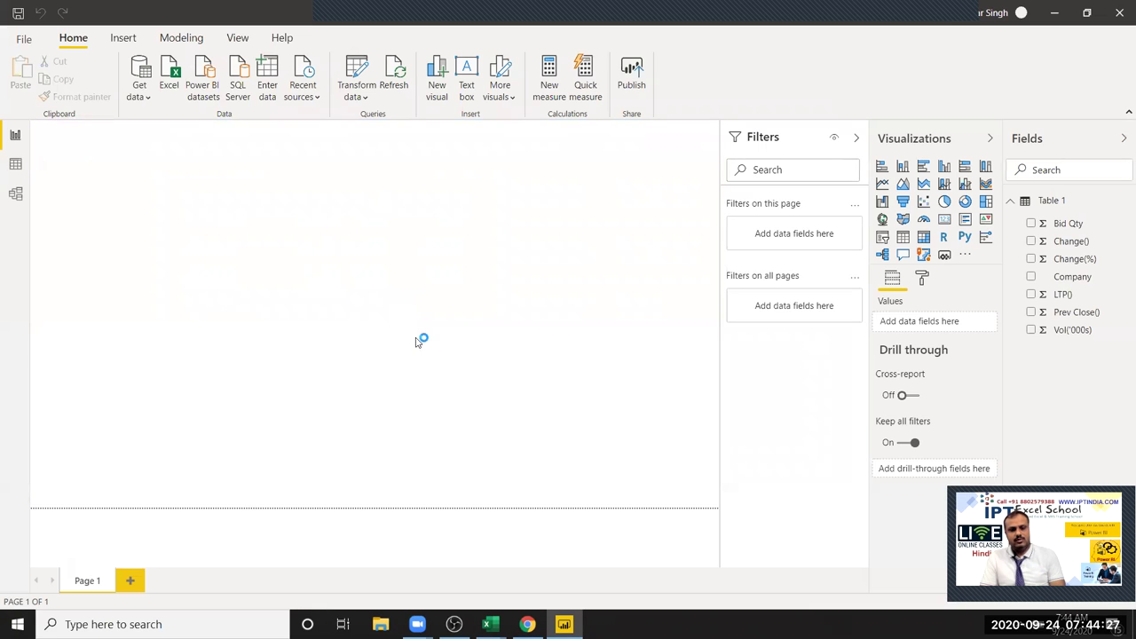
pyautogui.click(527, 624)
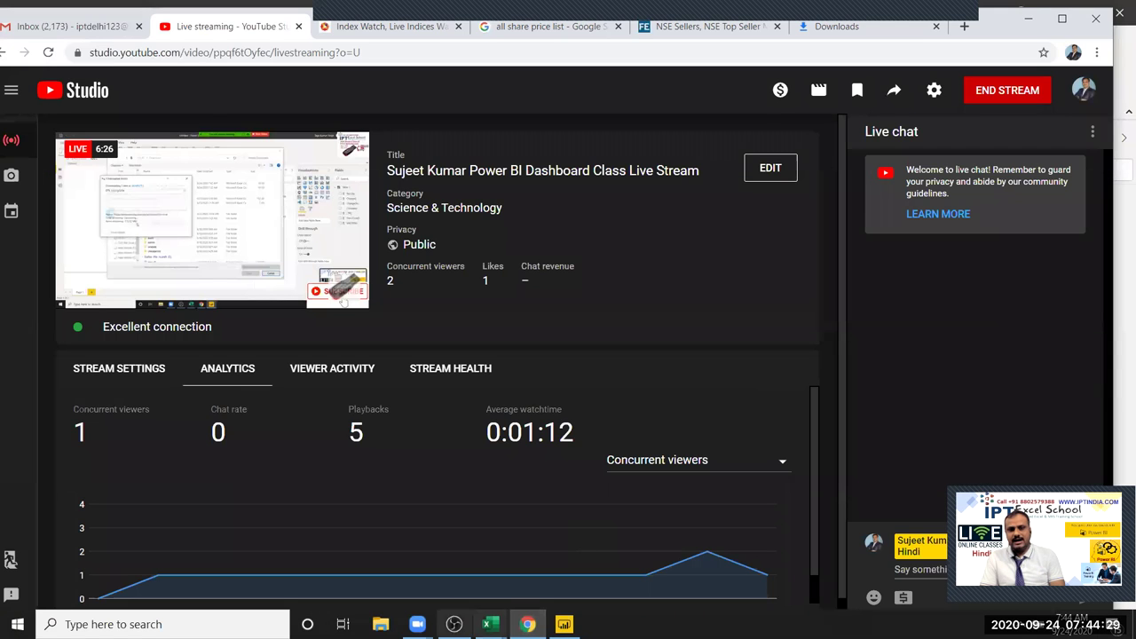
pyautogui.click(737, 28)
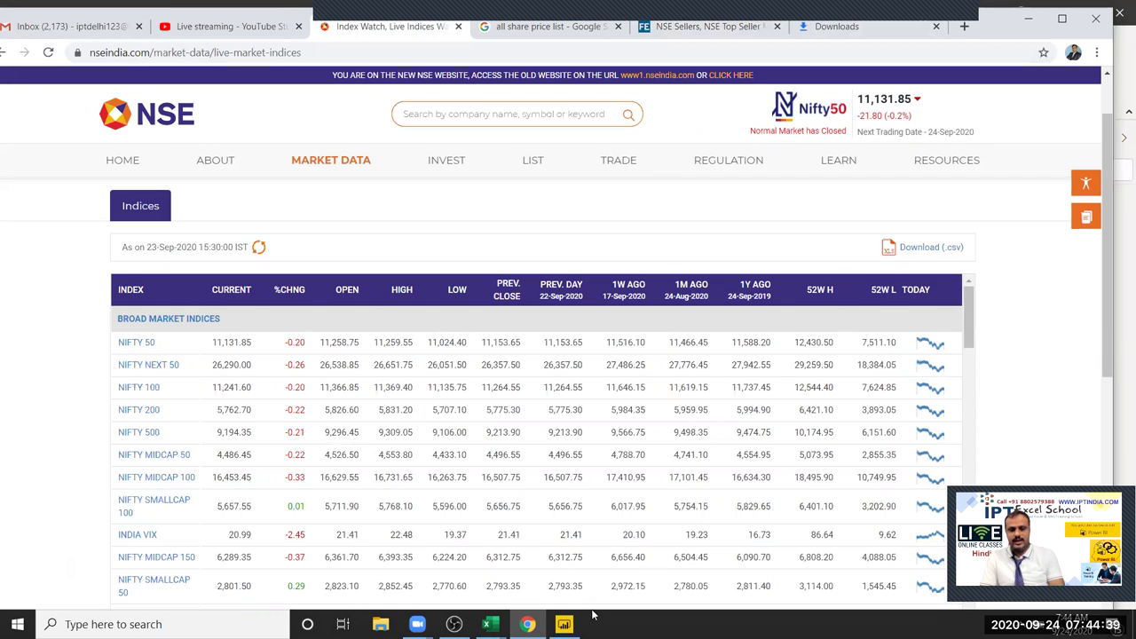
pyautogui.click(564, 623)
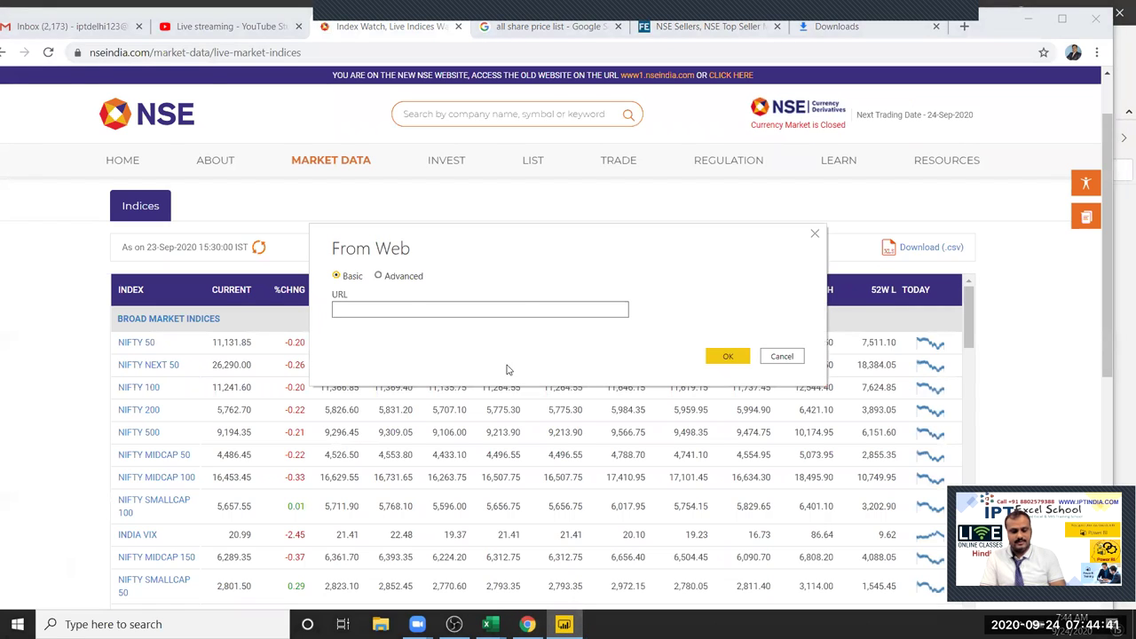
pyautogui.write('https://www.nseindia.com/api/allIndices?csv=true')
pyautogui.click(727, 356)
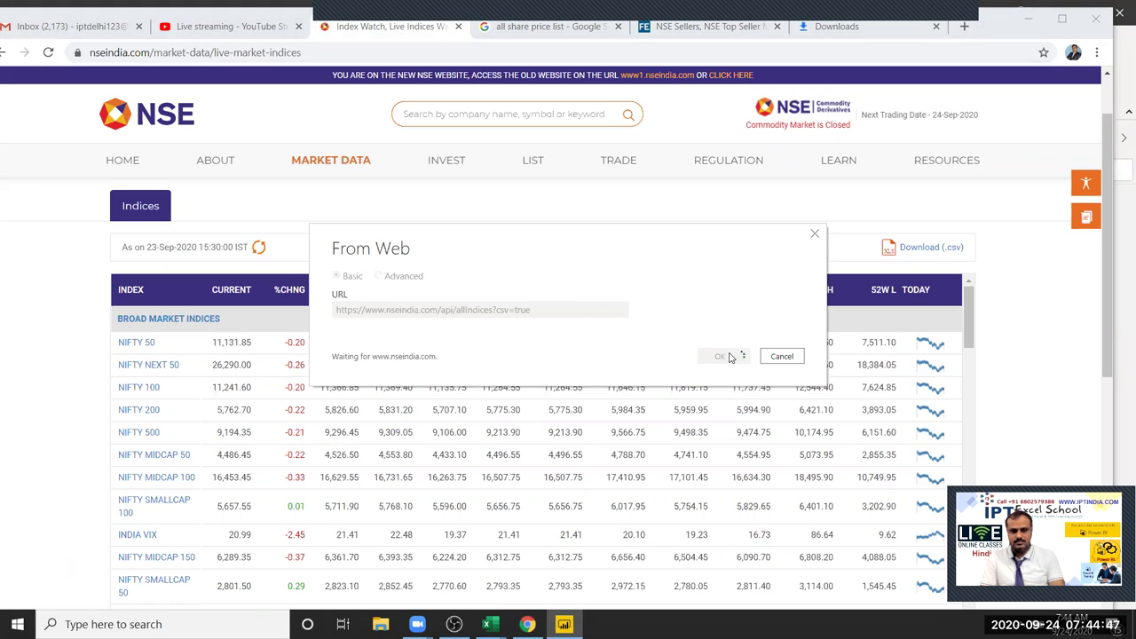
pyautogui.click(527, 624)
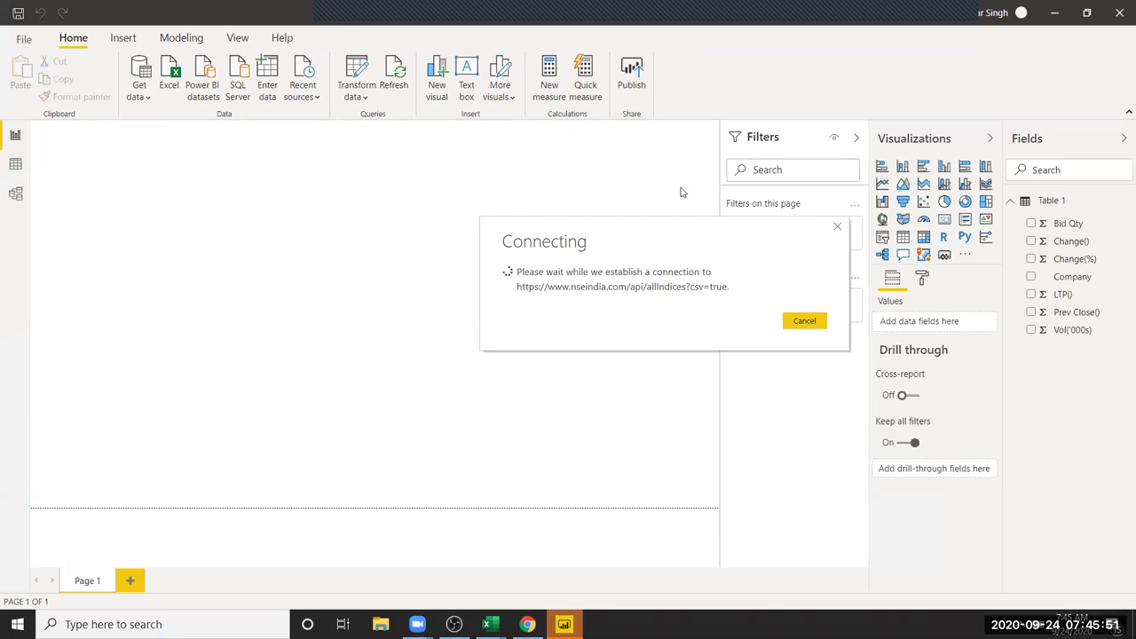
pyautogui.moveTo(594, 242); pyautogui.dragTo(389, 232)
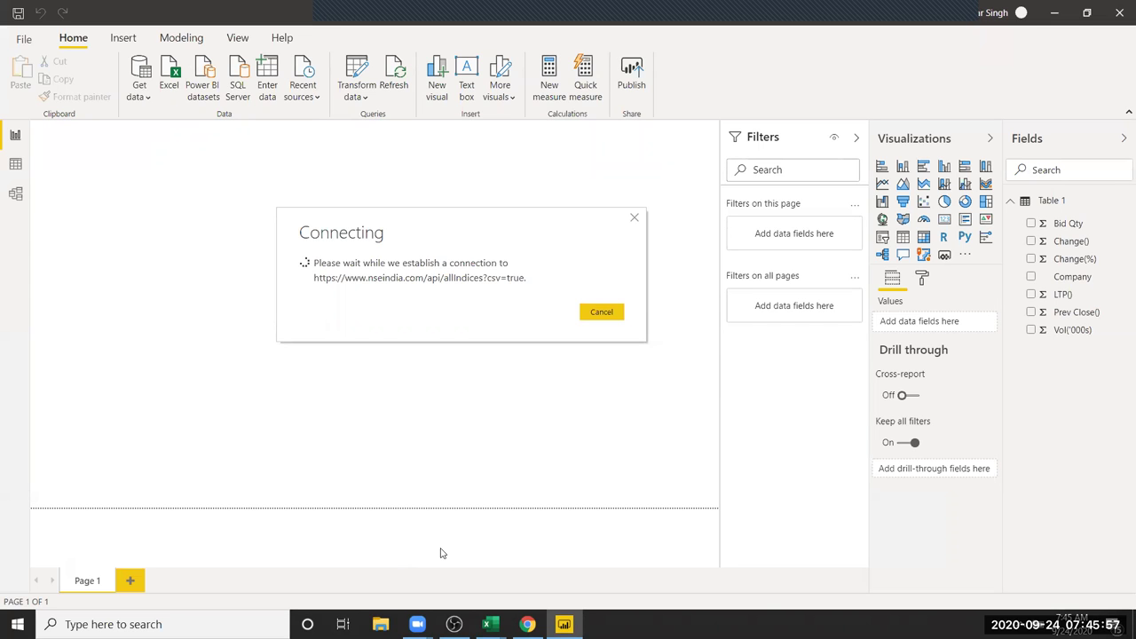
# Check the NSE Sellers page in Chrome, then cancel the failed web connection.
pyautogui.click(527, 624)
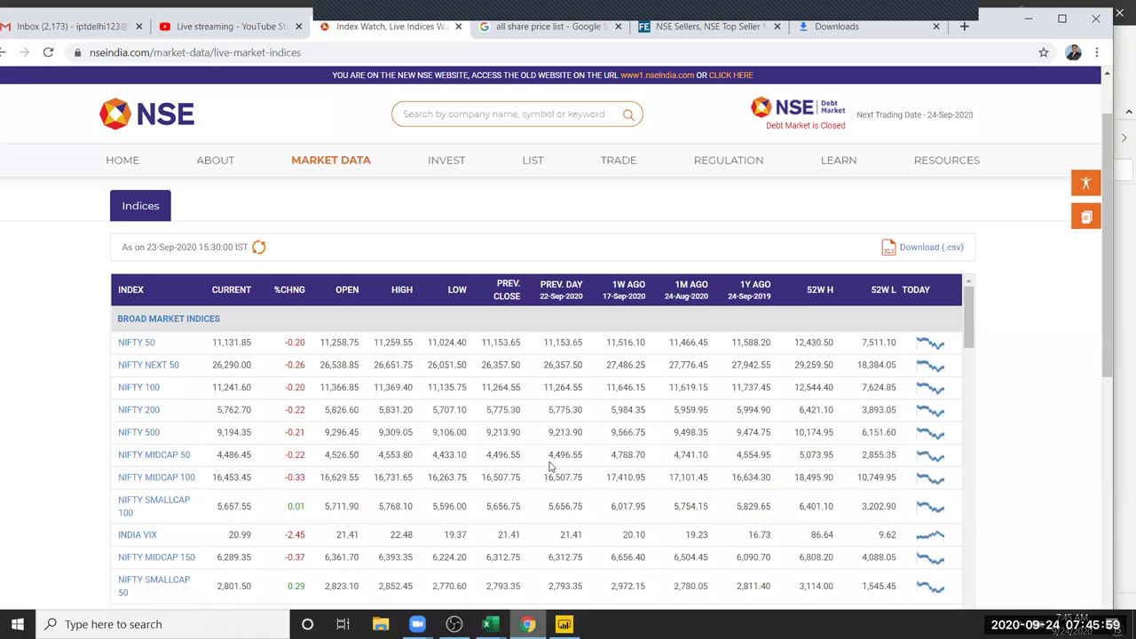
pyautogui.click(710, 27)
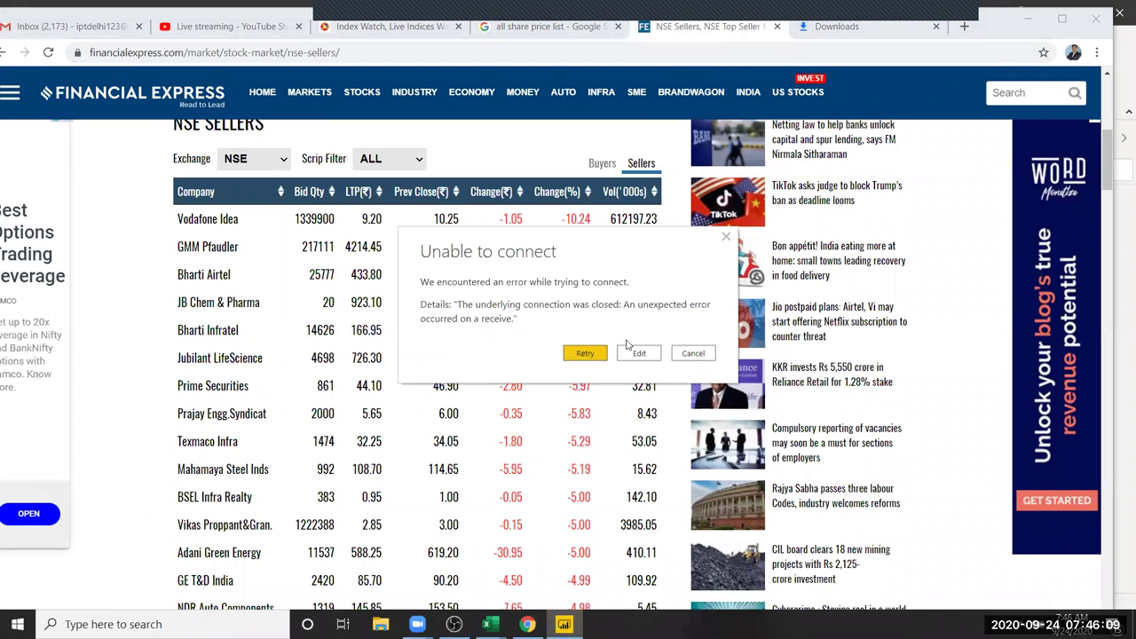
pyautogui.click(690, 355)
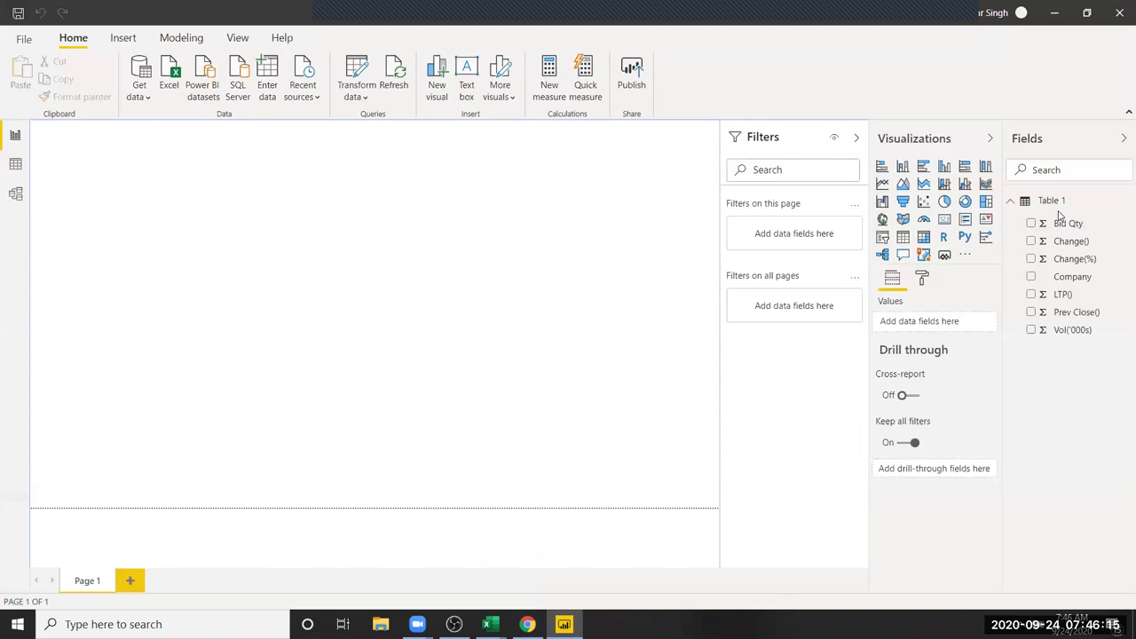
# Browse Table 1's 100 seller rows in Data view with the Company column selected.
pyautogui.click(21, 168)
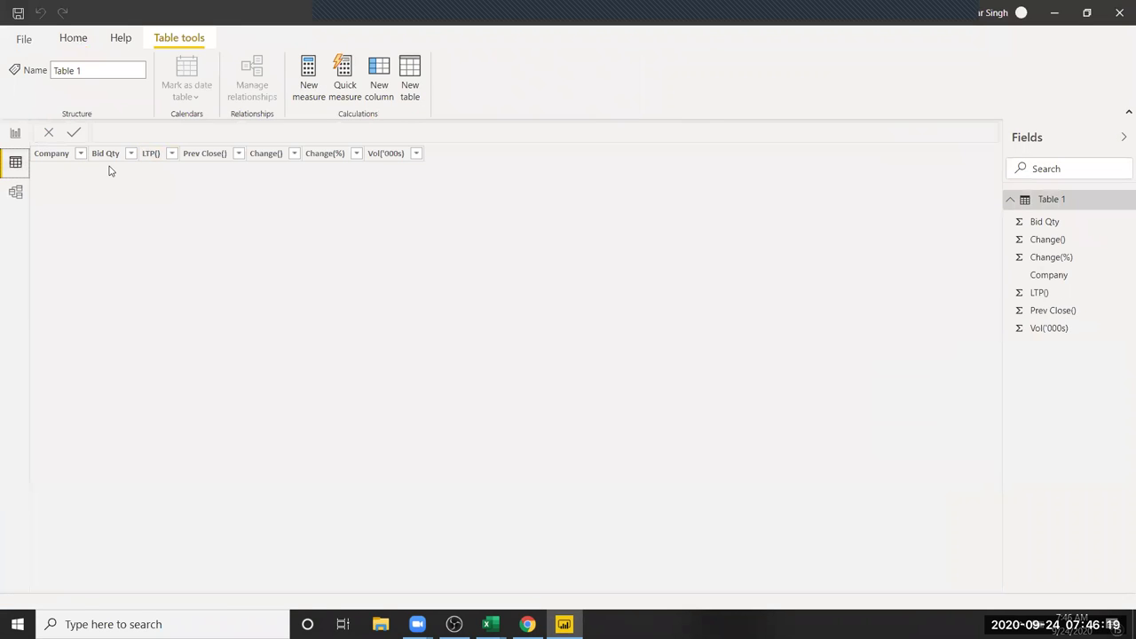
pyautogui.click(55, 158)
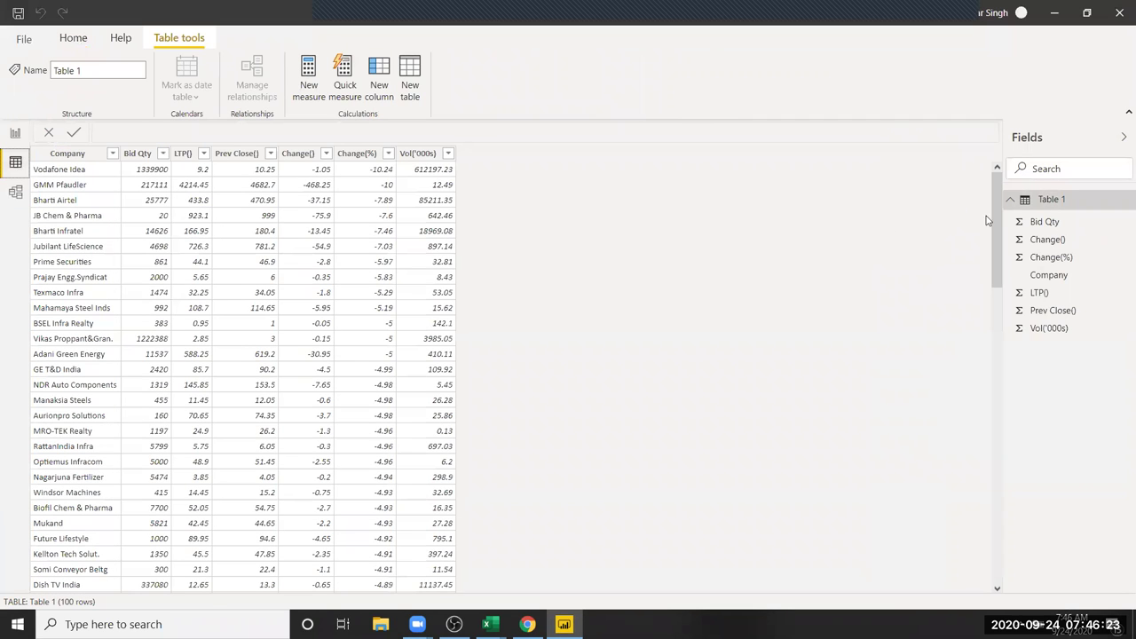
pyautogui.moveTo(996, 221)
pyautogui.mouseDown()
pyautogui.moveTo(1008, 373)
pyautogui.moveTo(968, 544)
pyautogui.mouseUp()
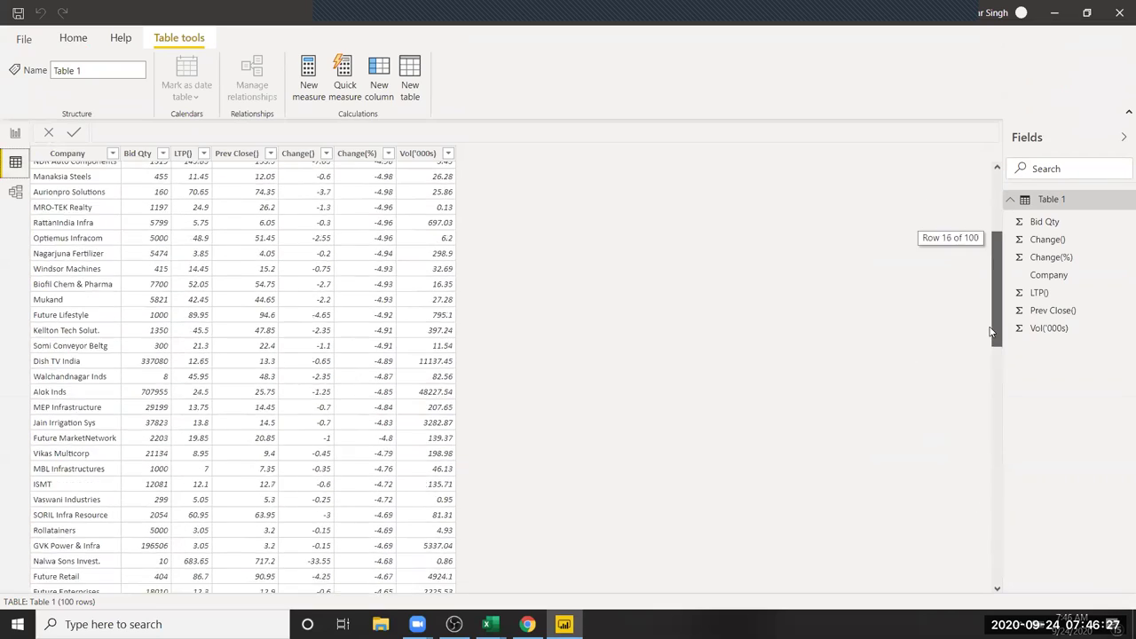
pyautogui.moveTo(968, 543); pyautogui.dragTo(967, 177)
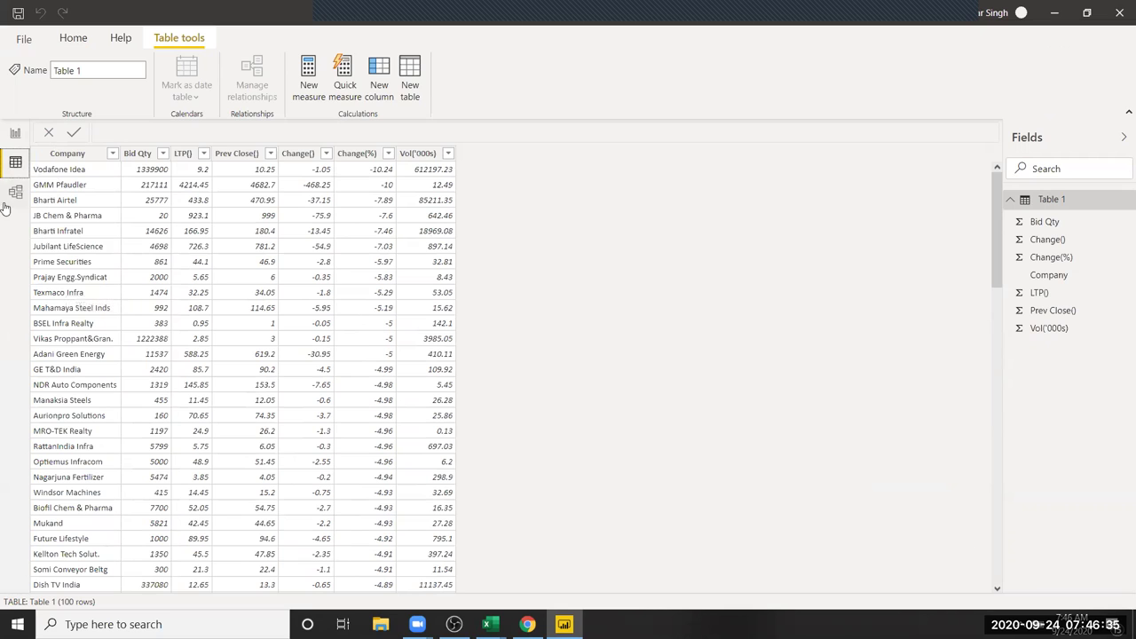
# Build a trial Company and Bid Qty table on Page 1, resize and move it, then delete it.
pyautogui.click(15, 135)
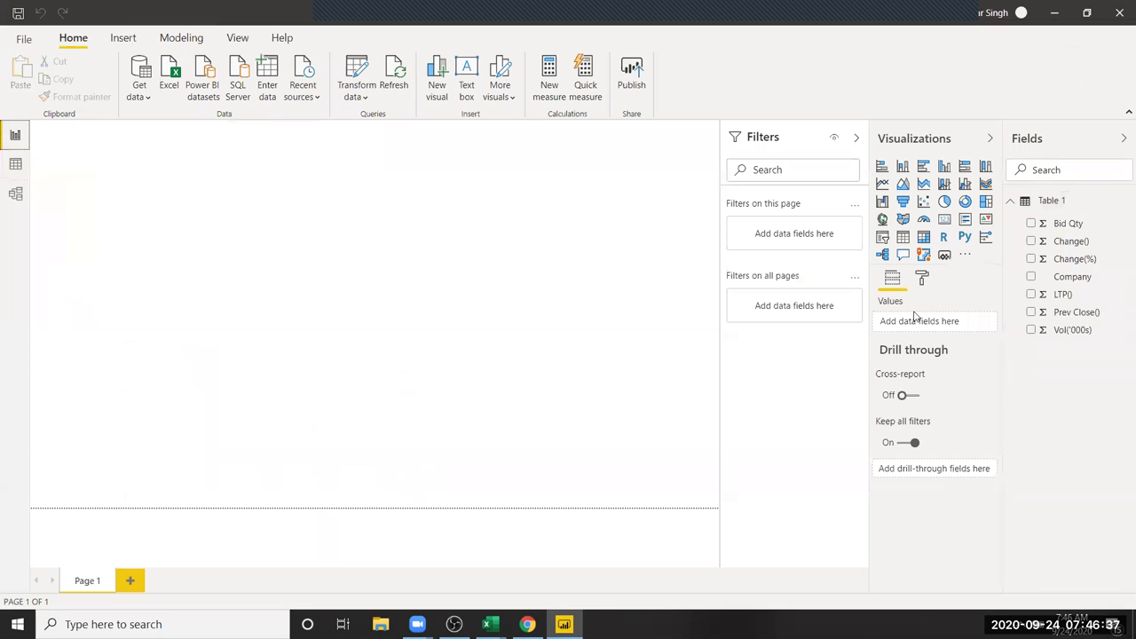
pyautogui.click(903, 240)
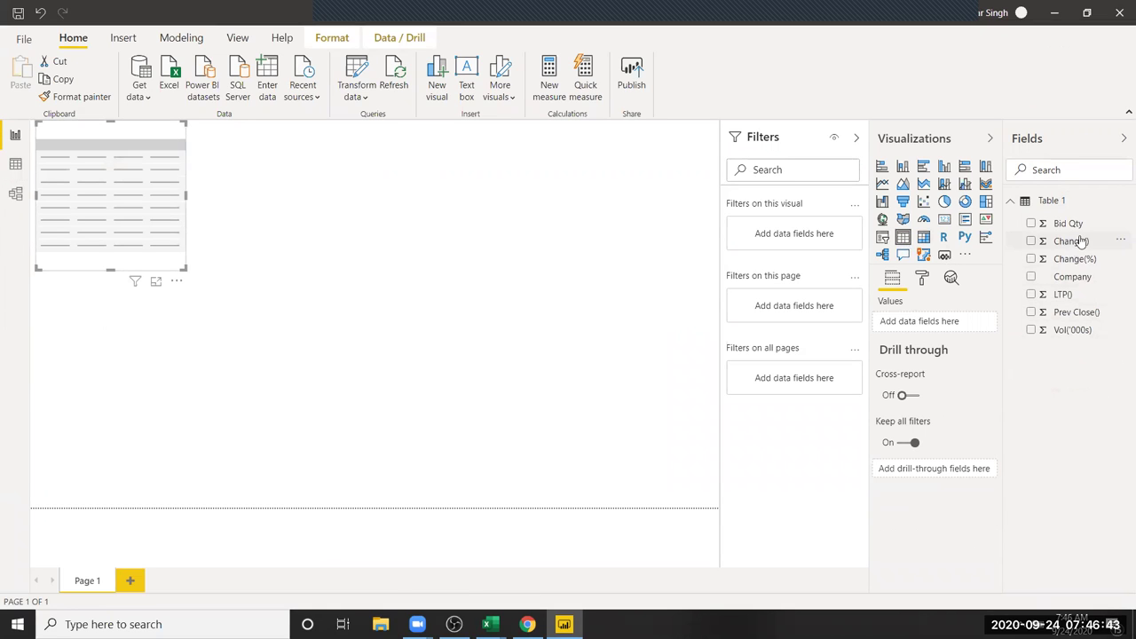
pyautogui.moveTo(1071, 277); pyautogui.dragTo(110, 207)
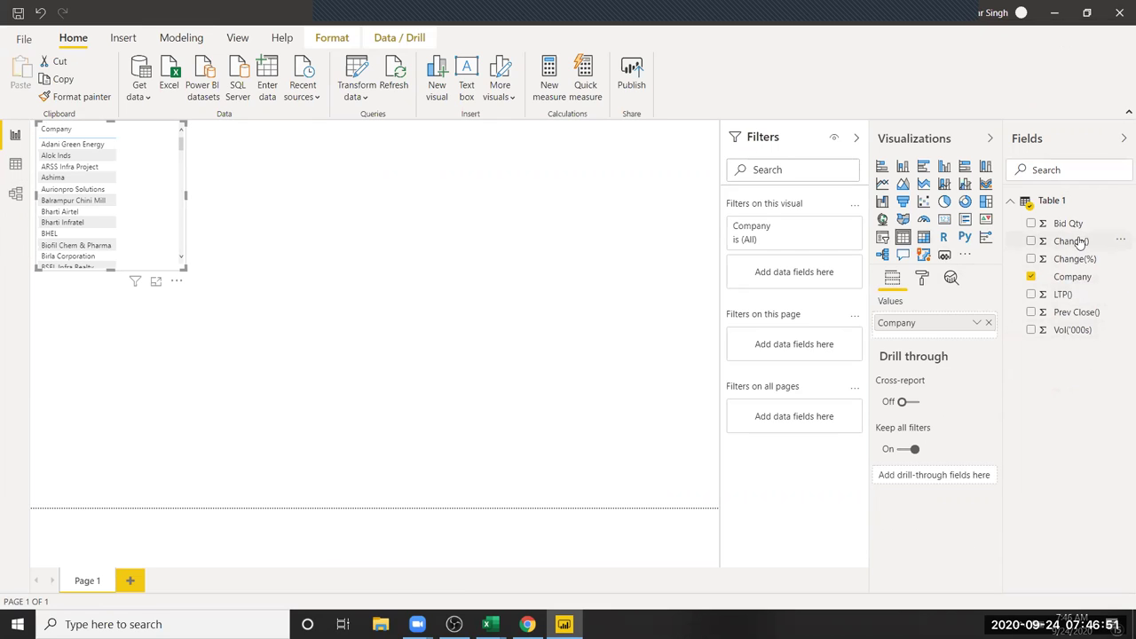
pyautogui.moveTo(1079, 229); pyautogui.dragTo(156, 233)
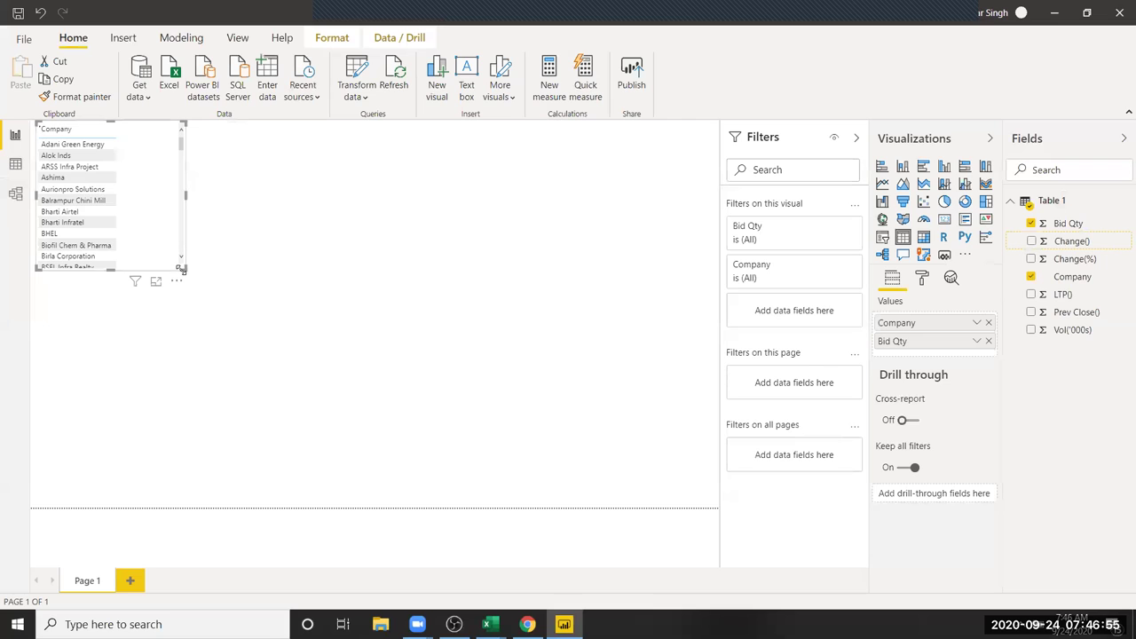
pyautogui.moveTo(180, 268); pyautogui.dragTo(246, 391)
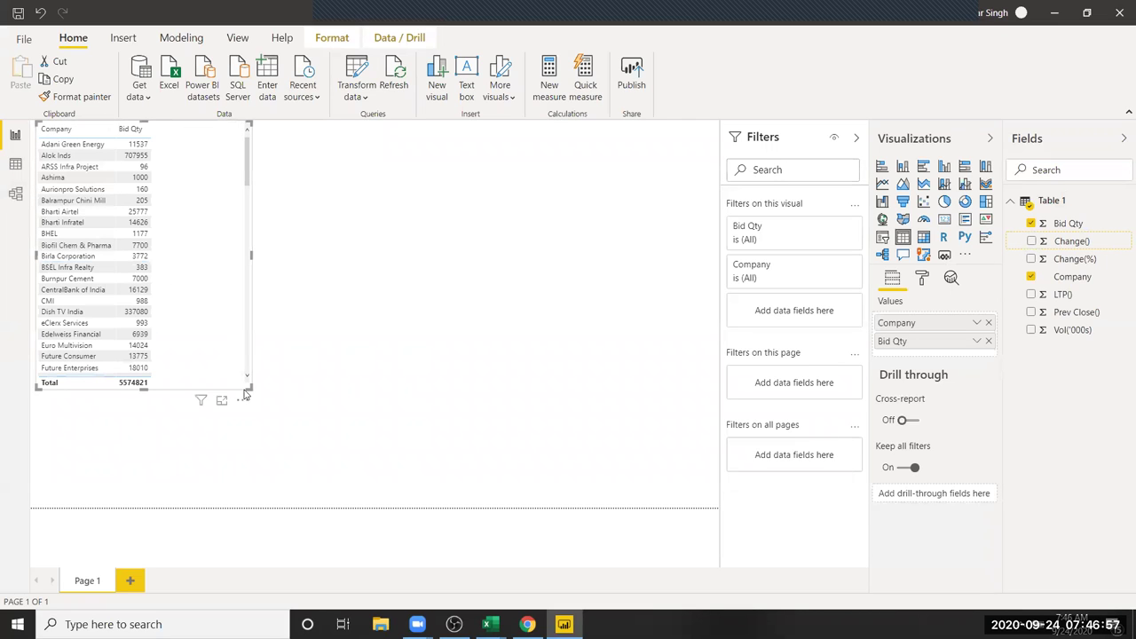
pyautogui.moveTo(246, 398)
pyautogui.mouseDown()
pyautogui.moveTo(265, 431)
pyautogui.moveTo(244, 399)
pyautogui.moveTo(183, 381)
pyautogui.mouseUp()
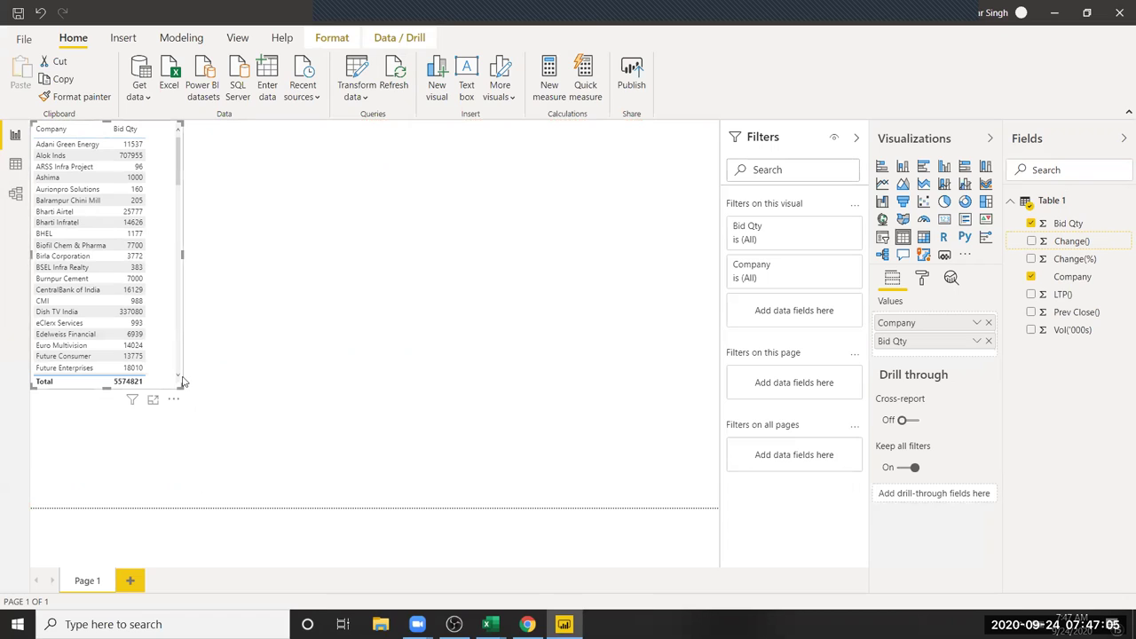
pyautogui.press('Delete')
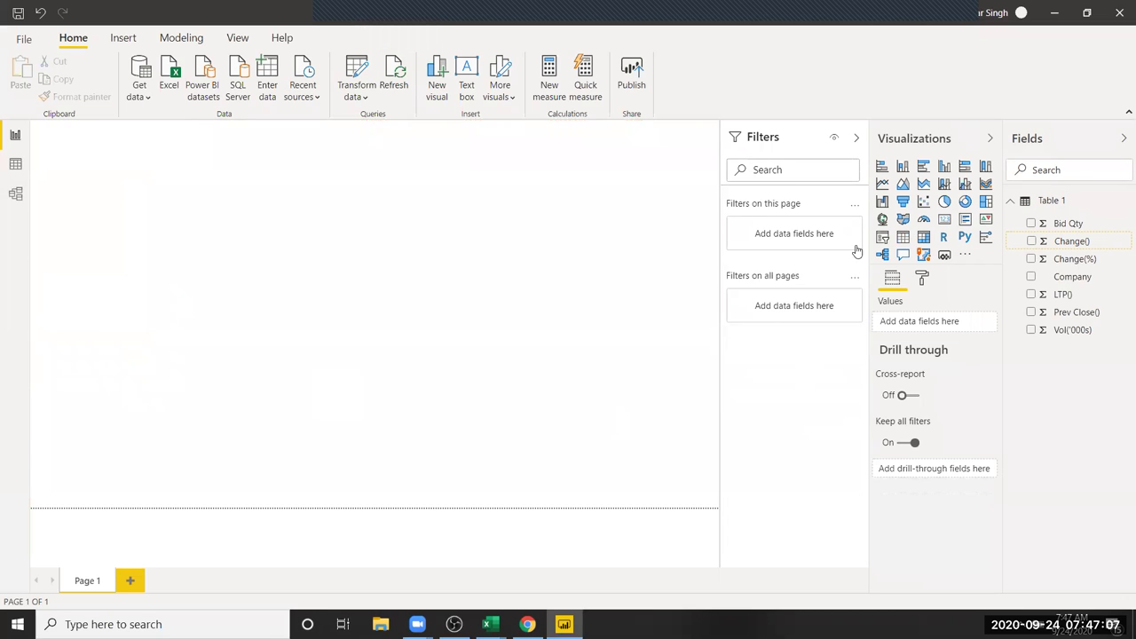
# Add an enlarged line chart plotting Change() by Company.
pyautogui.click(883, 184)
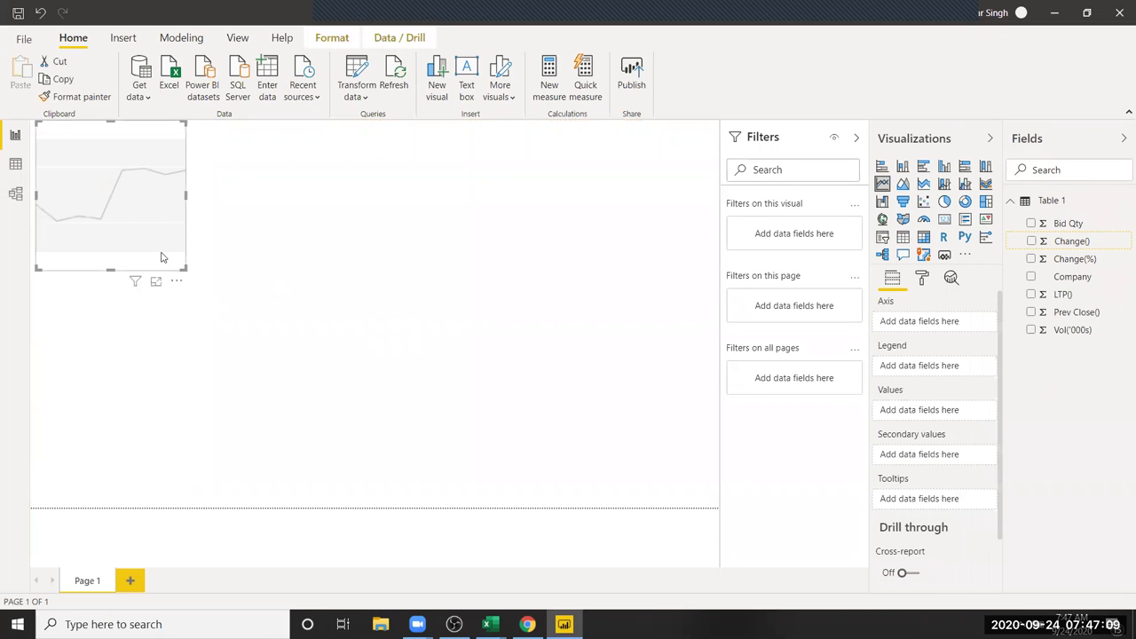
pyautogui.moveTo(181, 268); pyautogui.dragTo(421, 367)
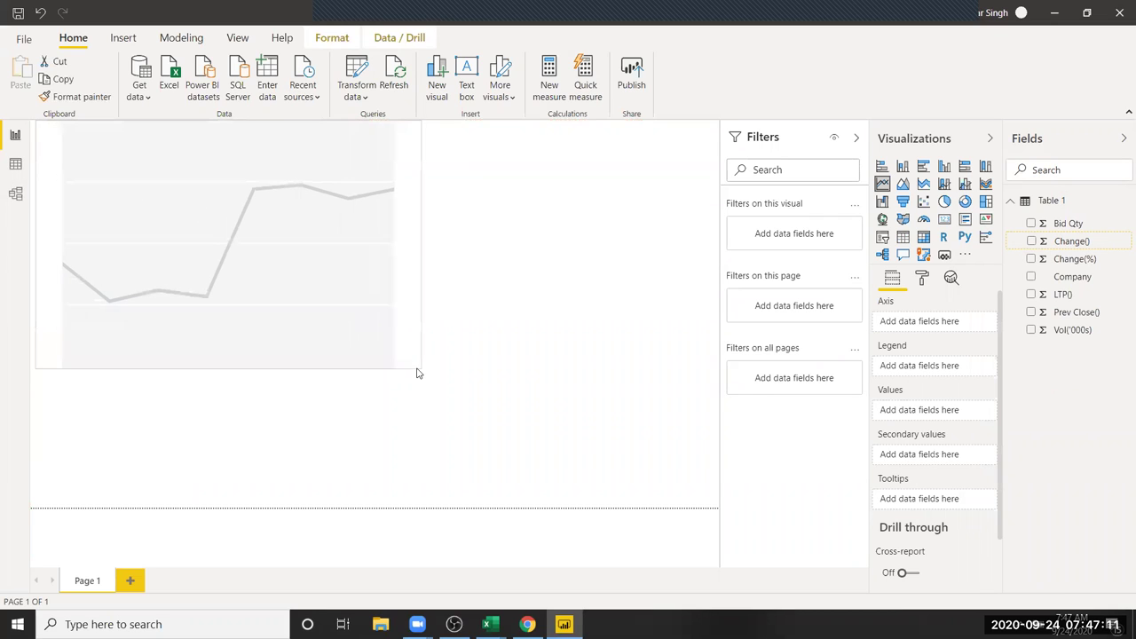
pyautogui.moveTo(1071, 277); pyautogui.dragTo(557, 329)
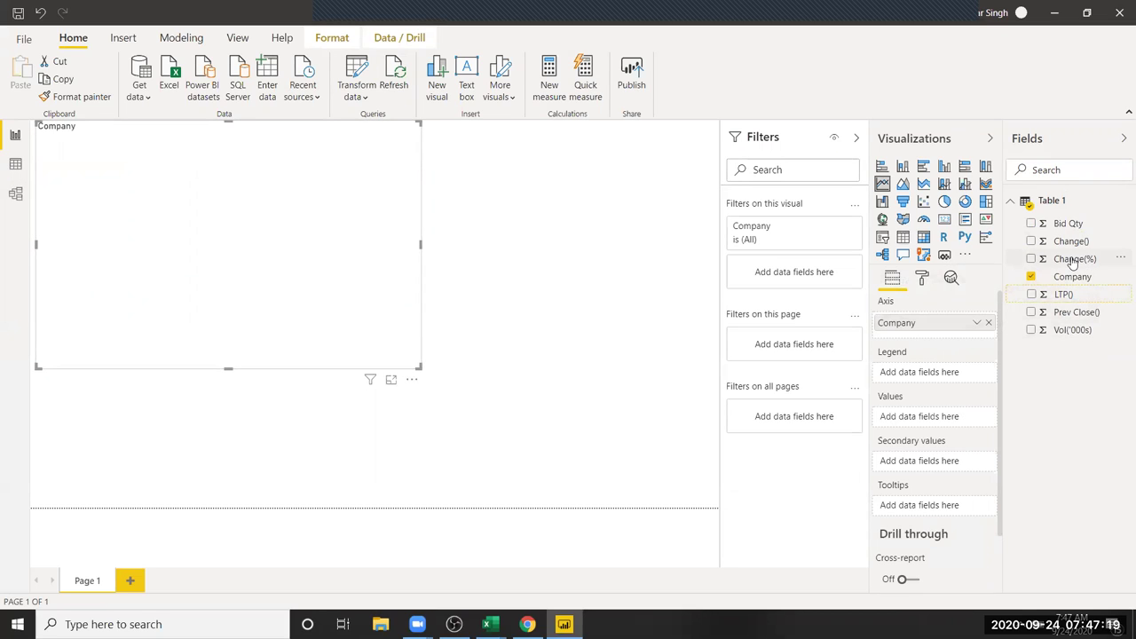
pyautogui.moveTo(1070, 247); pyautogui.dragTo(252, 336)
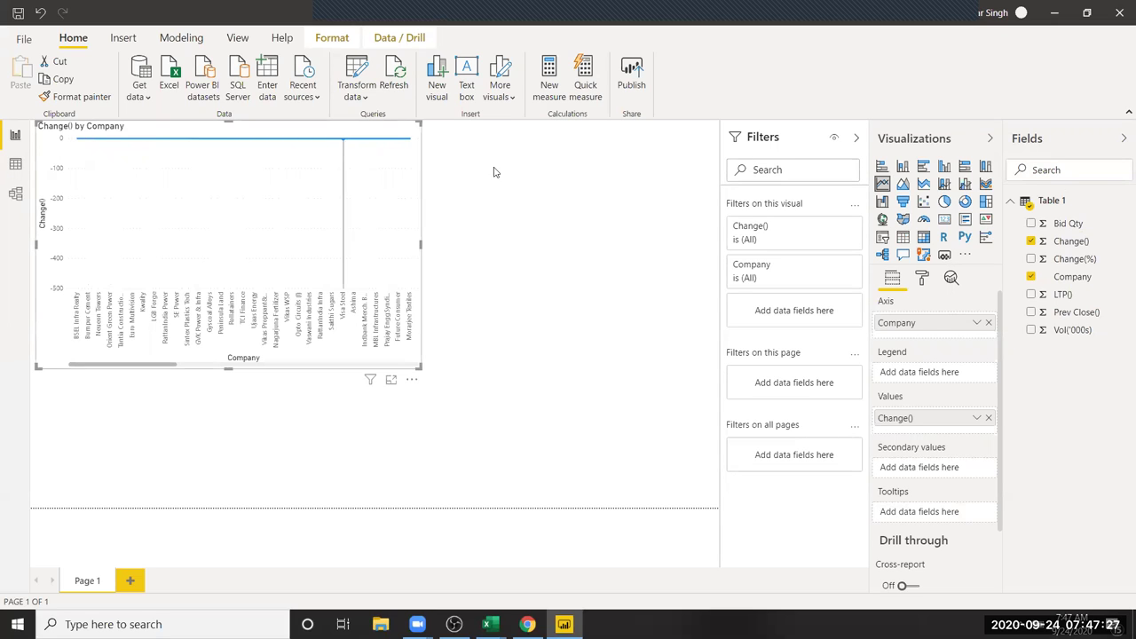
# Swap the values to Change(%), then remove every field to leave the chart empty.
pyautogui.click(1030, 241)
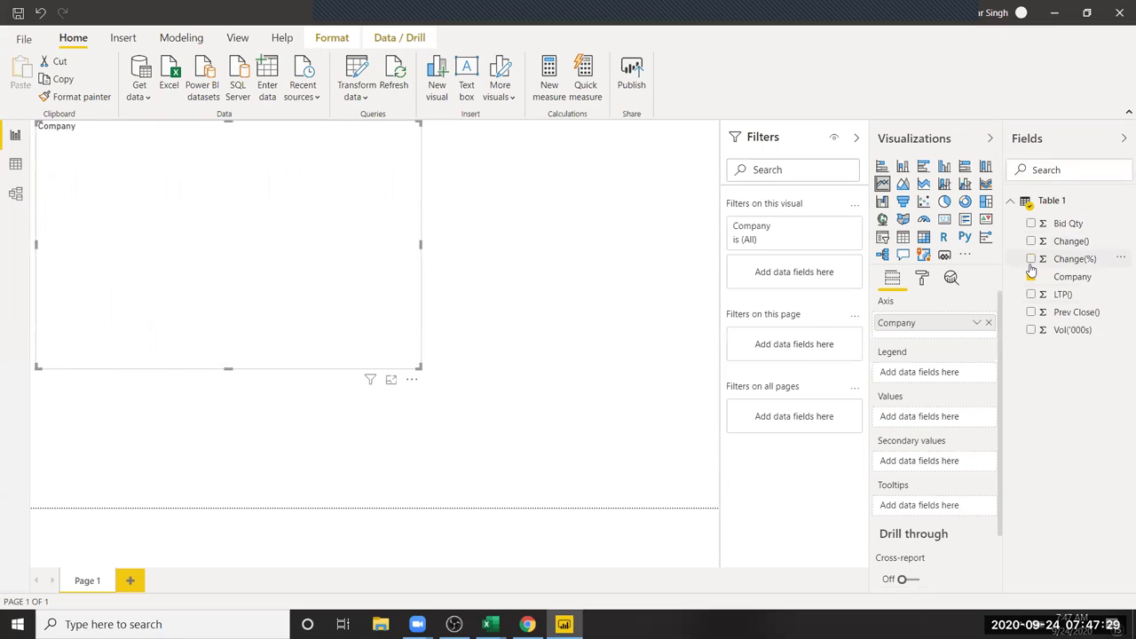
pyautogui.click(1031, 258)
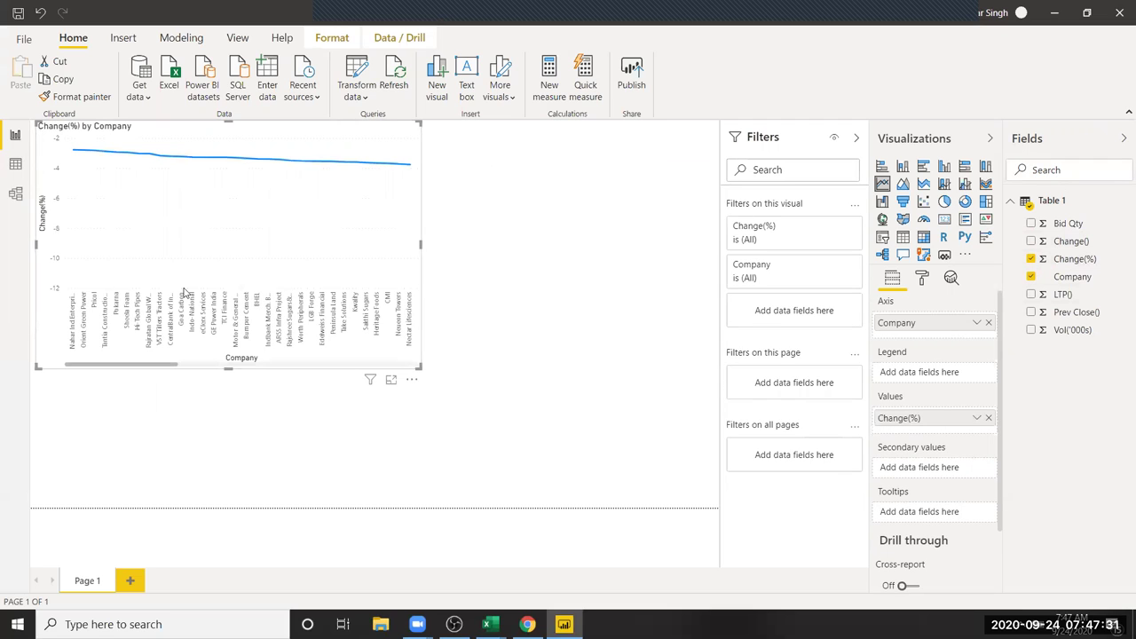
pyautogui.click(1031, 276)
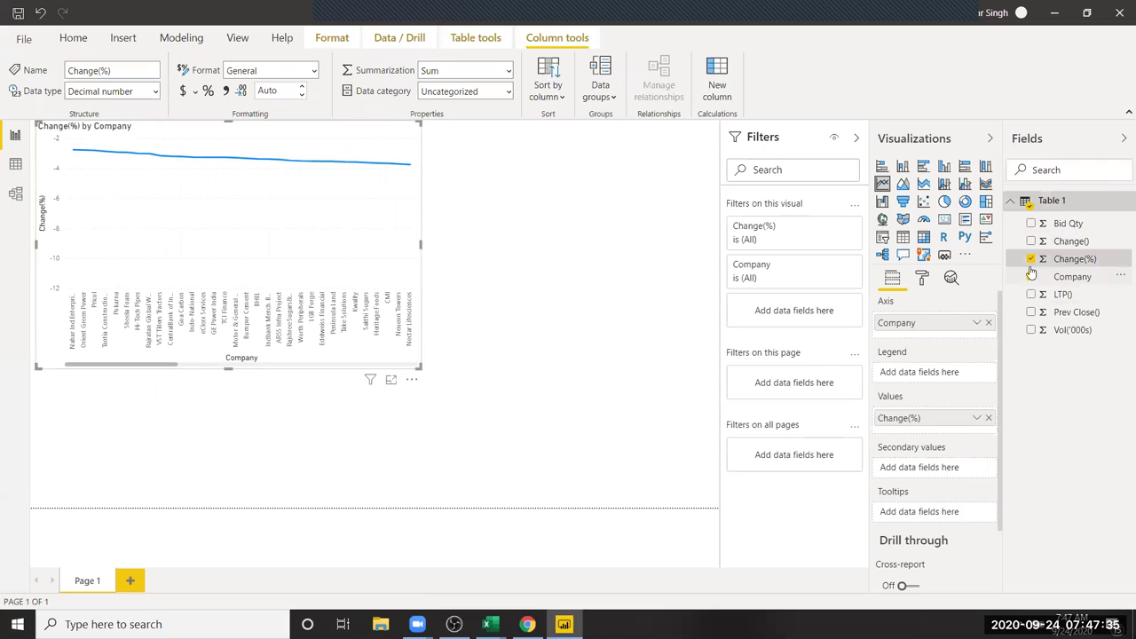
pyautogui.click(1030, 260)
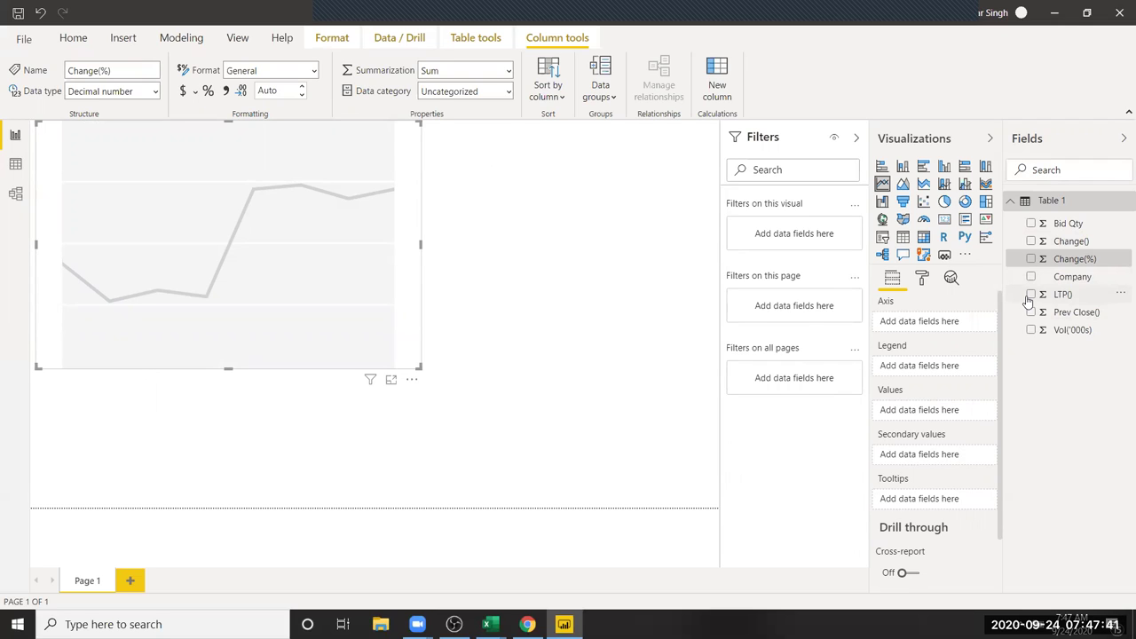
# Plot LTP() by Company on the line chart and enlarge it.
pyautogui.click(1026, 297)
pyautogui.click(1030, 296)
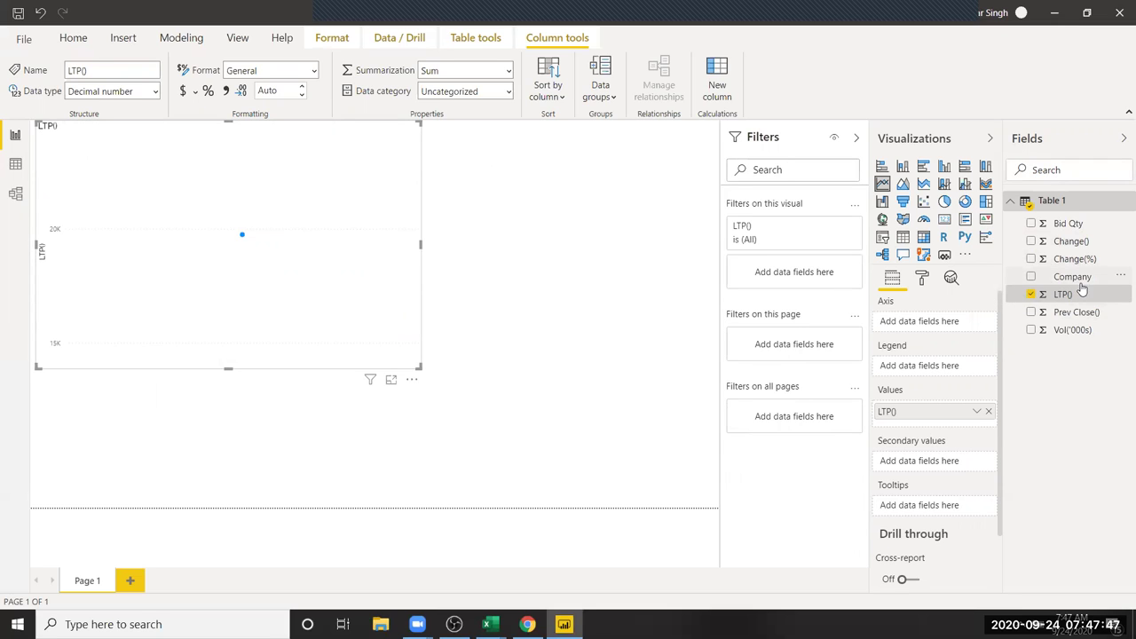
pyautogui.moveTo(1072, 278)
pyautogui.mouseDown()
pyautogui.moveTo(275, 293)
pyautogui.moveTo(320, 331)
pyautogui.mouseUp()
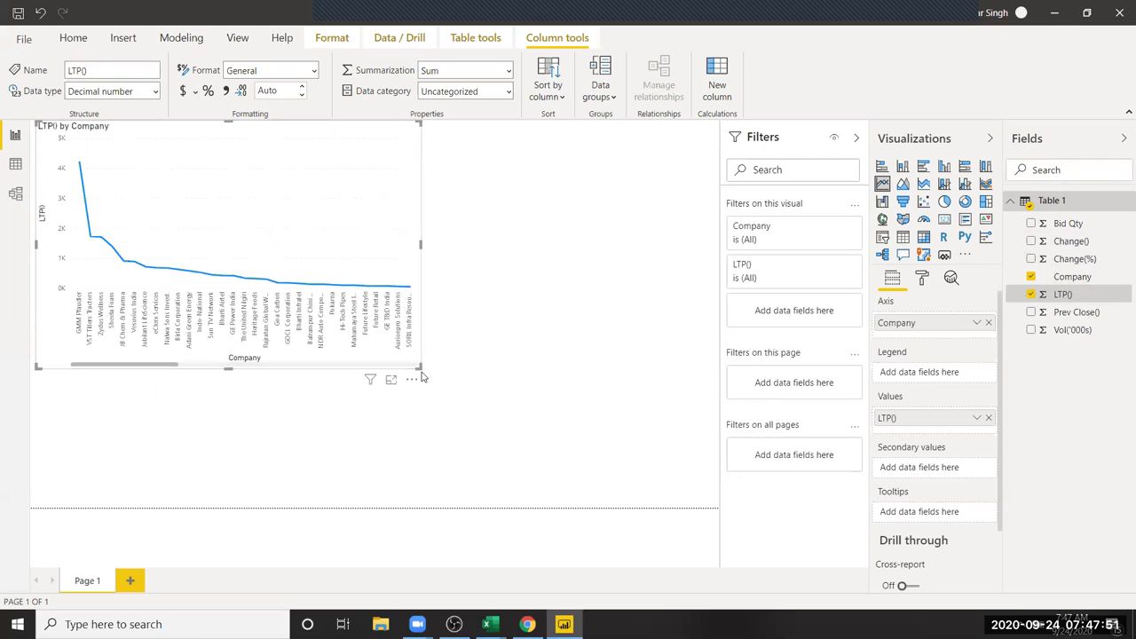
pyautogui.moveTo(417, 368); pyautogui.dragTo(463, 400)
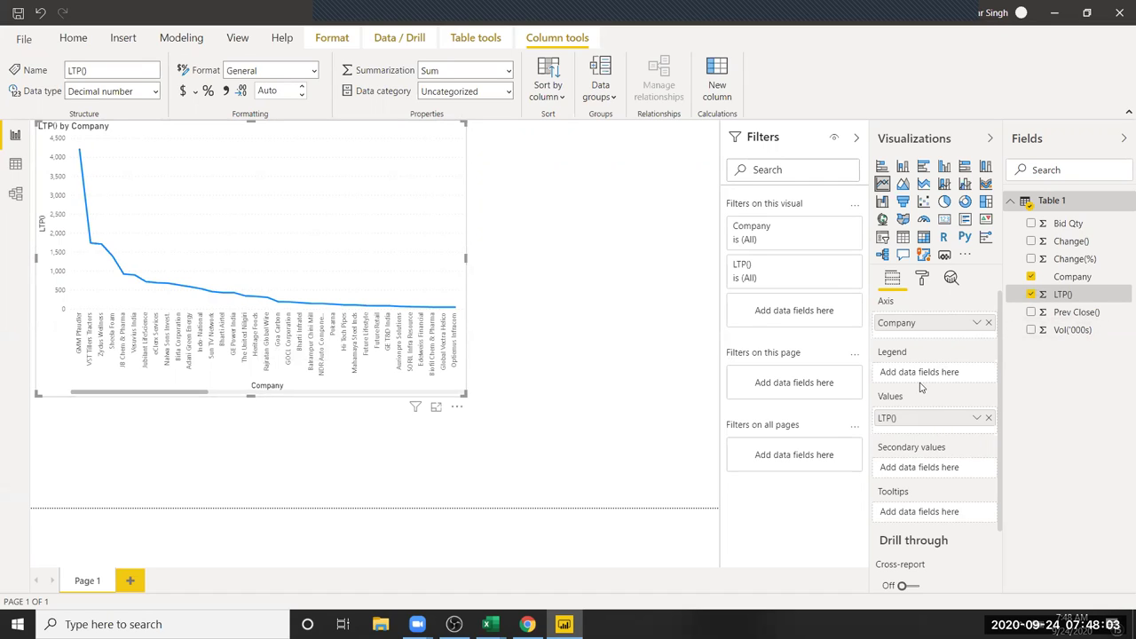
# Add Prev Close() as a second line and try Vol('000s) as the legend.
pyautogui.moveTo(1066, 317); pyautogui.dragTo(269, 302)
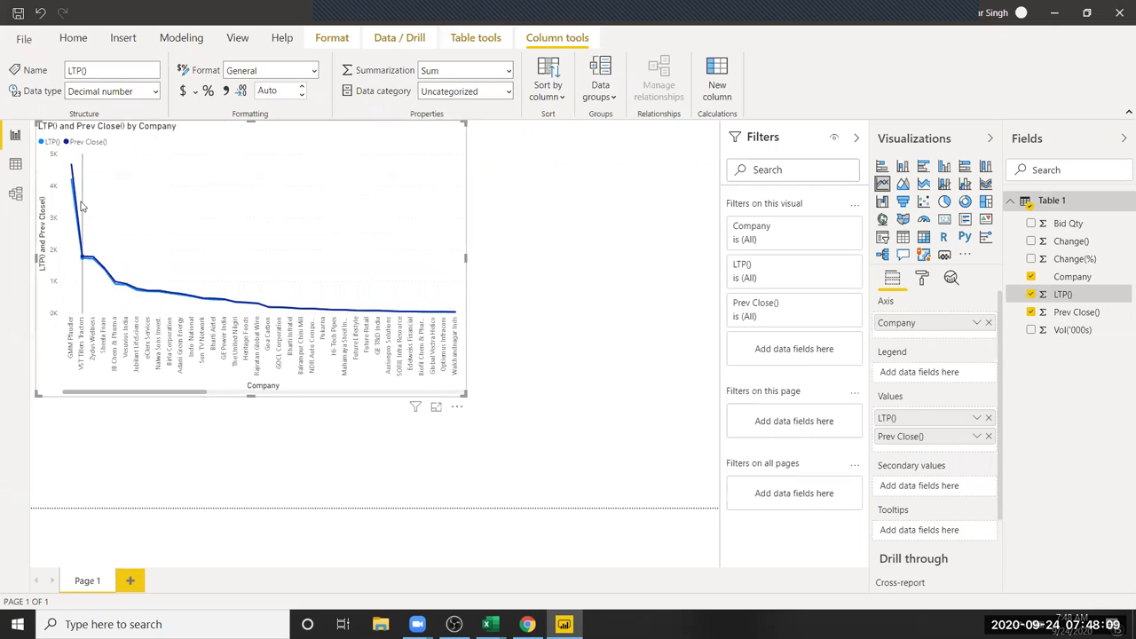
pyautogui.moveTo(75, 188)
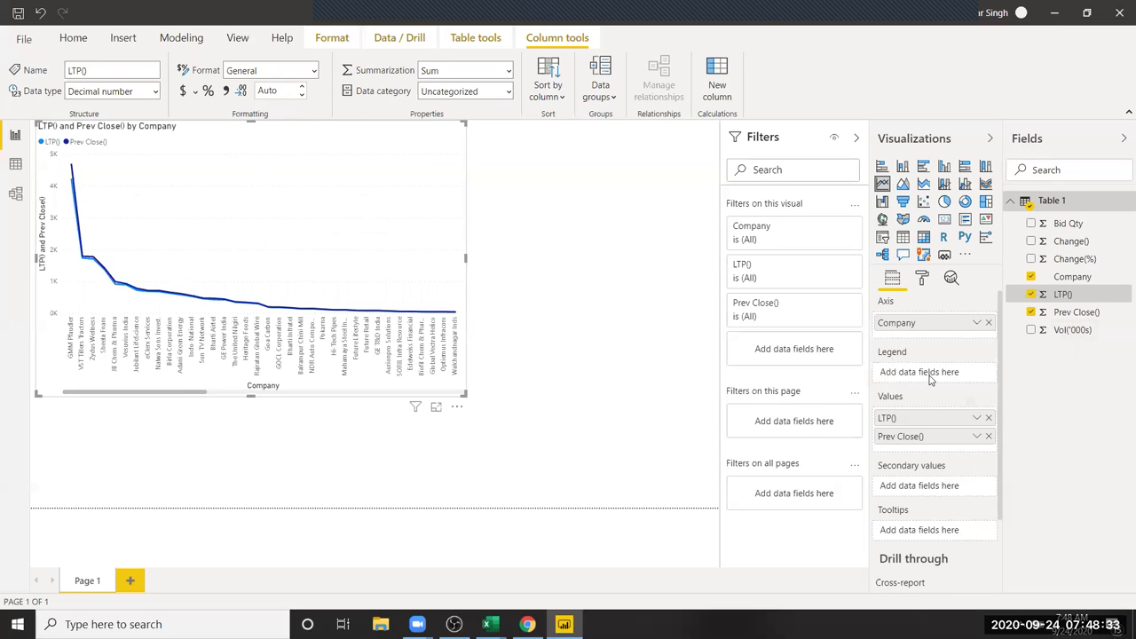
pyautogui.moveTo(1056, 329); pyautogui.dragTo(936, 377)
pyautogui.scroll(-2, 933, 472)
pyautogui.scroll(-1, 933, 471)
pyautogui.scroll(3, 899, 293)
# Open the line chart's Format pane and expand the Y axis settings.
pyautogui.click(920, 281)
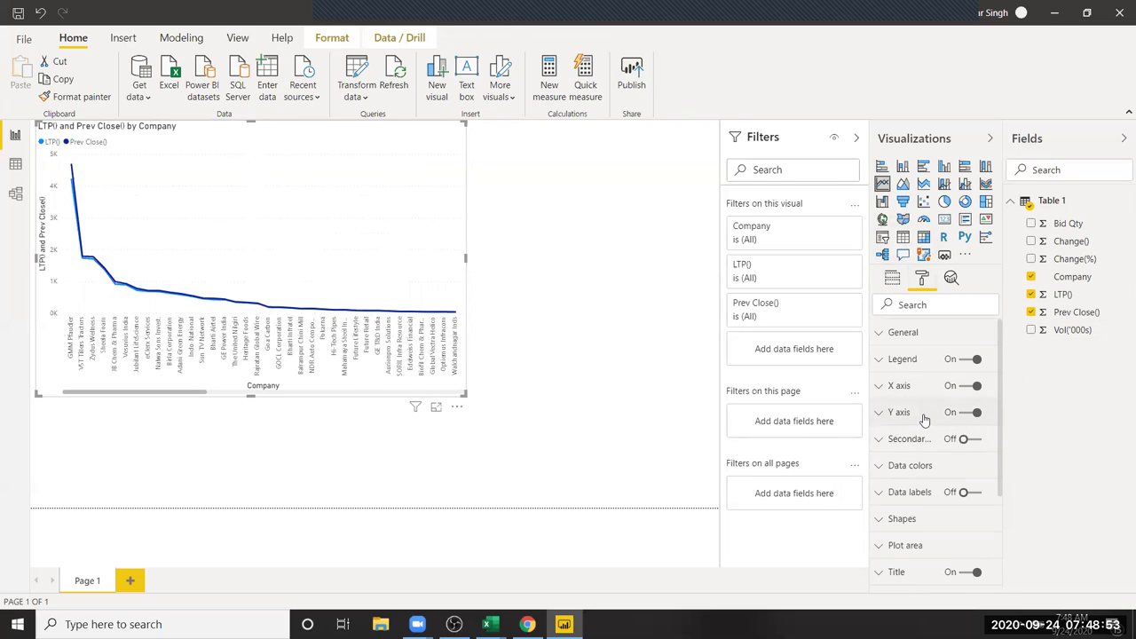
pyautogui.click(925, 417)
pyautogui.scroll(-1, 924, 506)
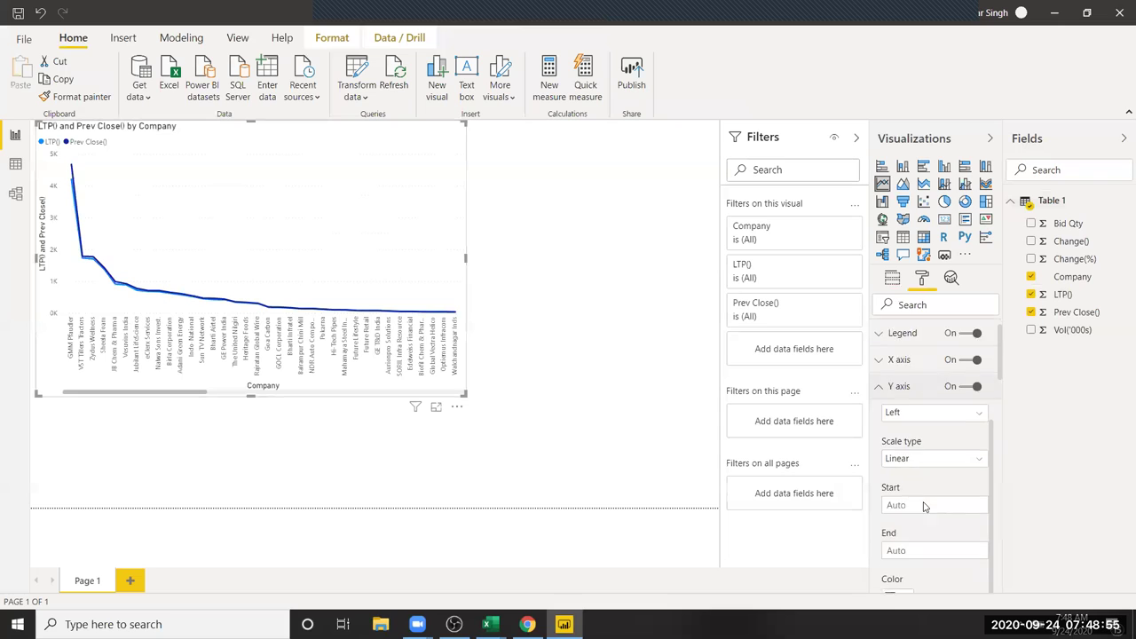
pyautogui.scroll(-3, 924, 506)
pyautogui.scroll(-3, 918, 470)
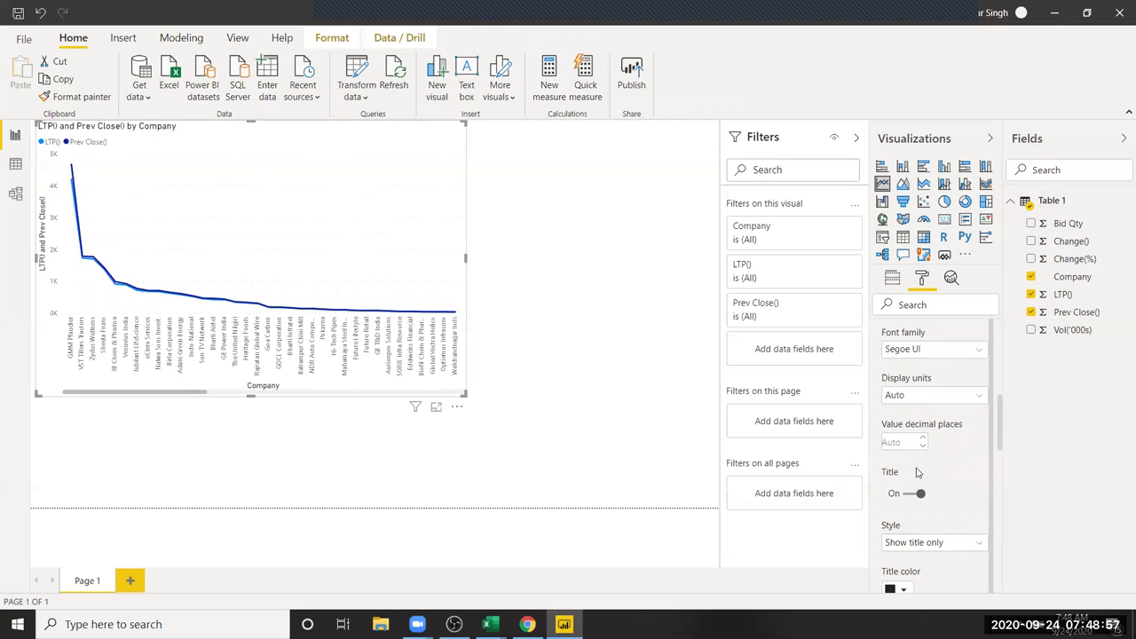
pyautogui.scroll(-2, 918, 468)
pyautogui.scroll(-2, 916, 470)
pyautogui.scroll(-2, 914, 474)
pyautogui.scroll(-2, 911, 479)
pyautogui.scroll(-3, 912, 478)
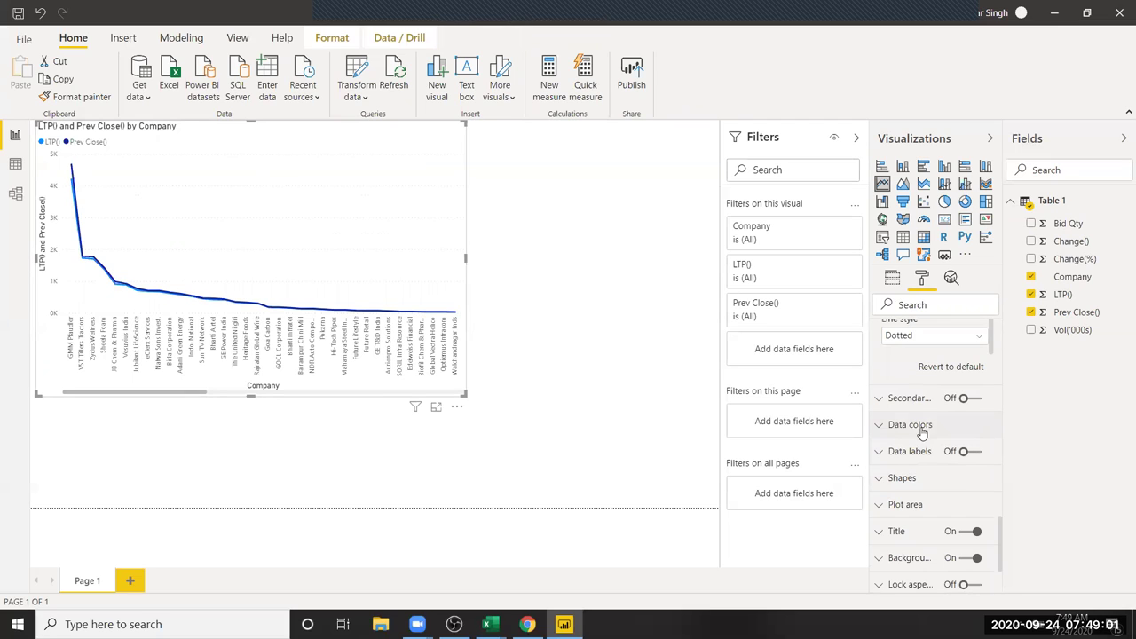
# Expand Data colors to show the LTP() and Prev Close() colour settings.
pyautogui.click(929, 427)
pyautogui.scroll(-3, 927, 435)
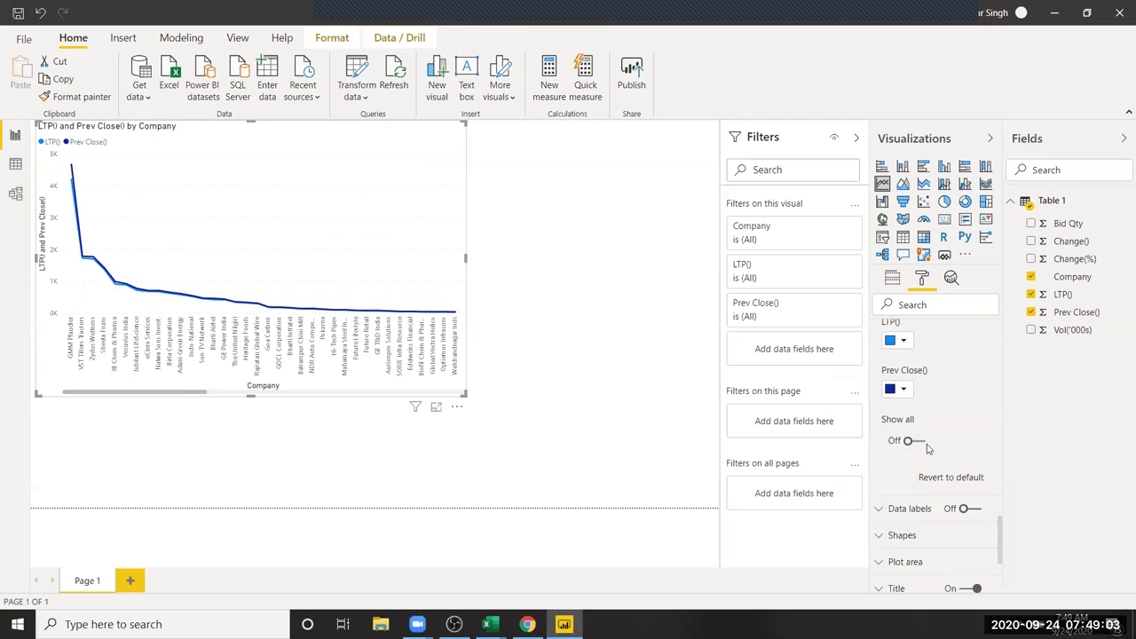
pyautogui.click(904, 373)
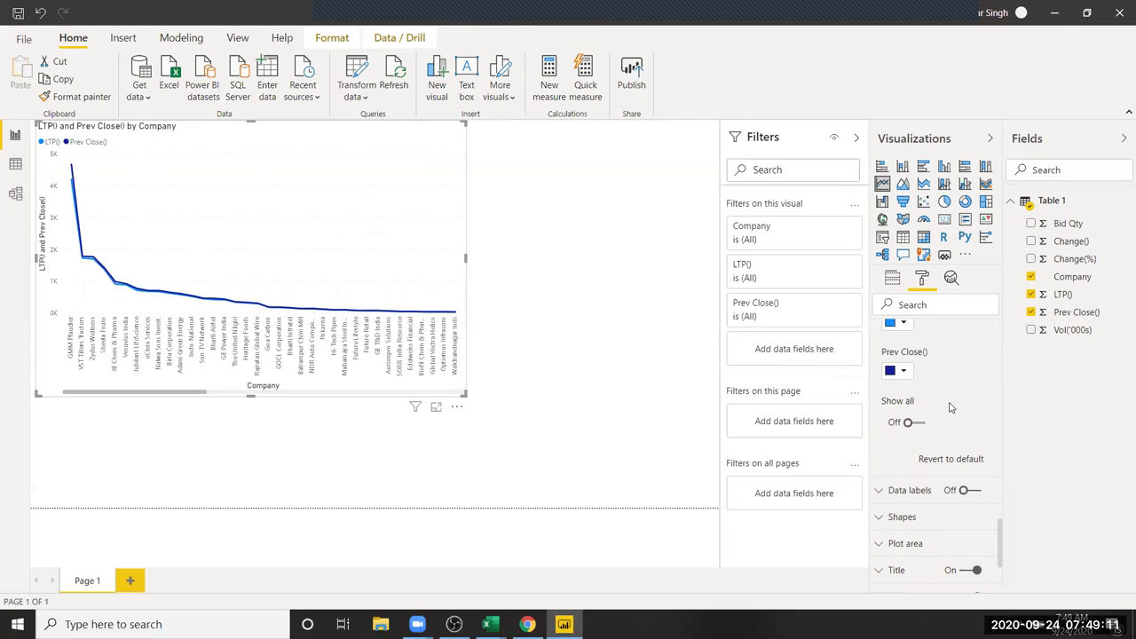
pyautogui.scroll(1, 933, 406)
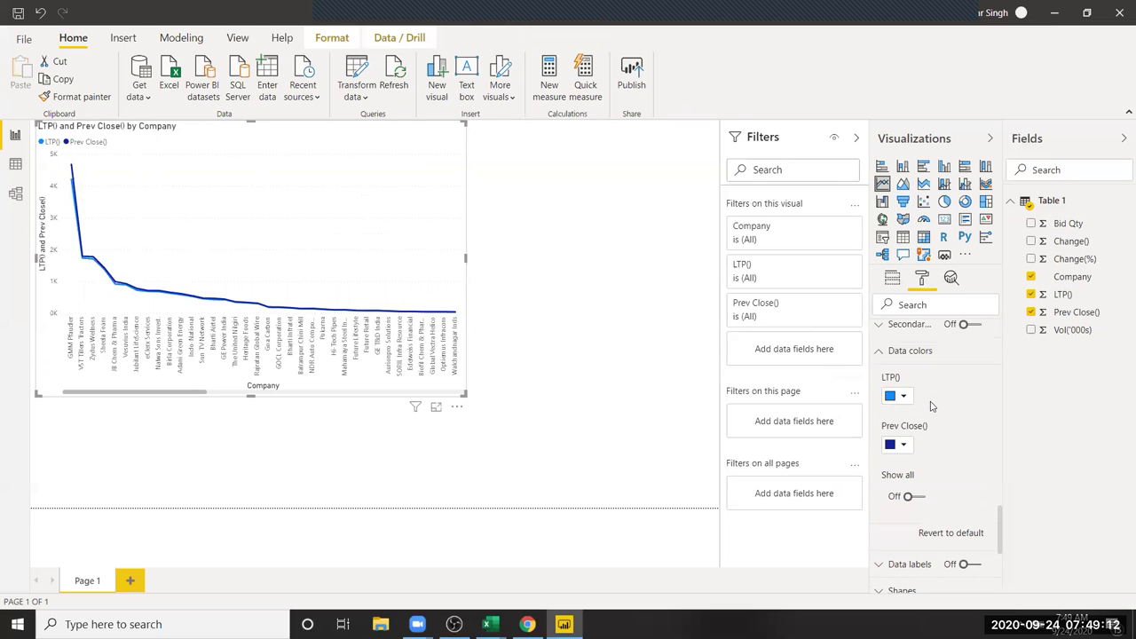
# Set the Prev Close() line to red and turn on Show all per-company colours.
pyautogui.click(906, 446)
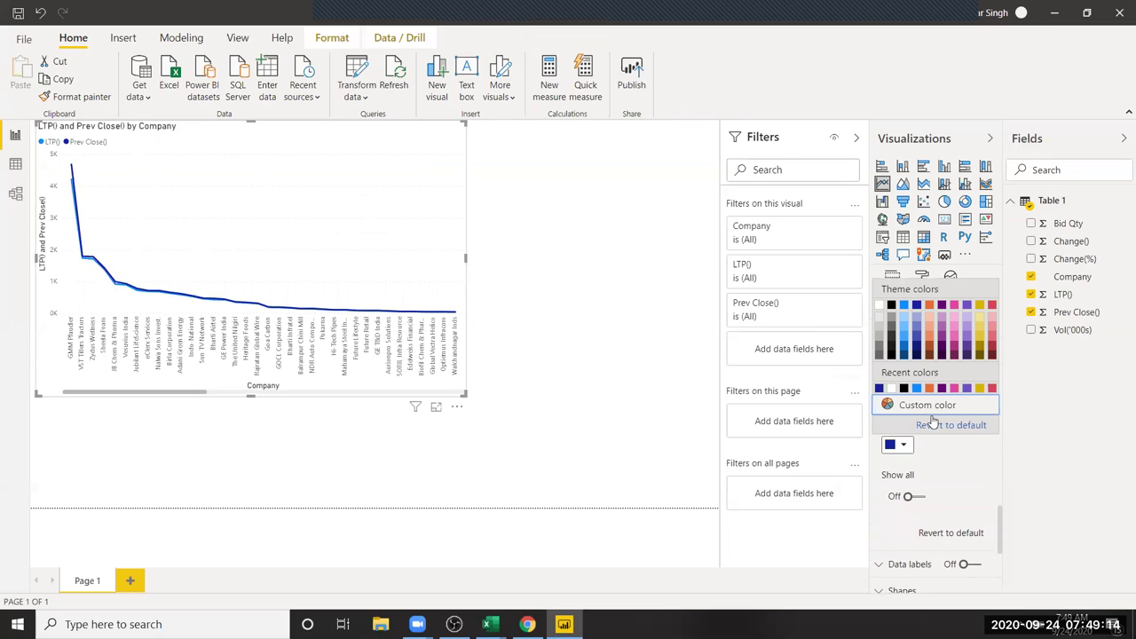
pyautogui.click(993, 390)
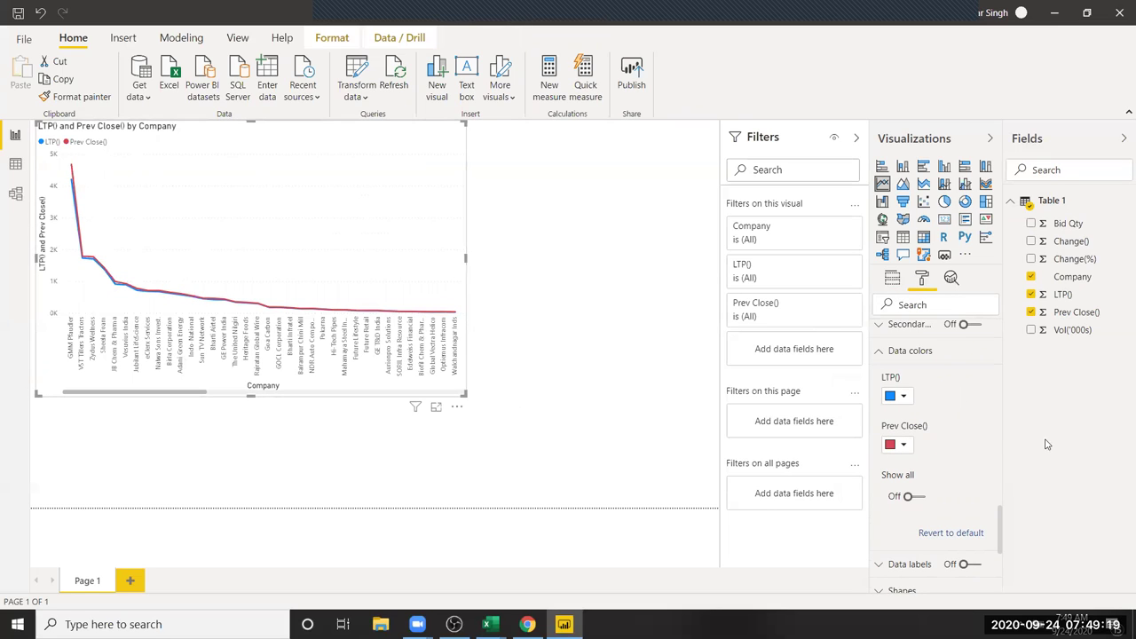
pyautogui.click(908, 498)
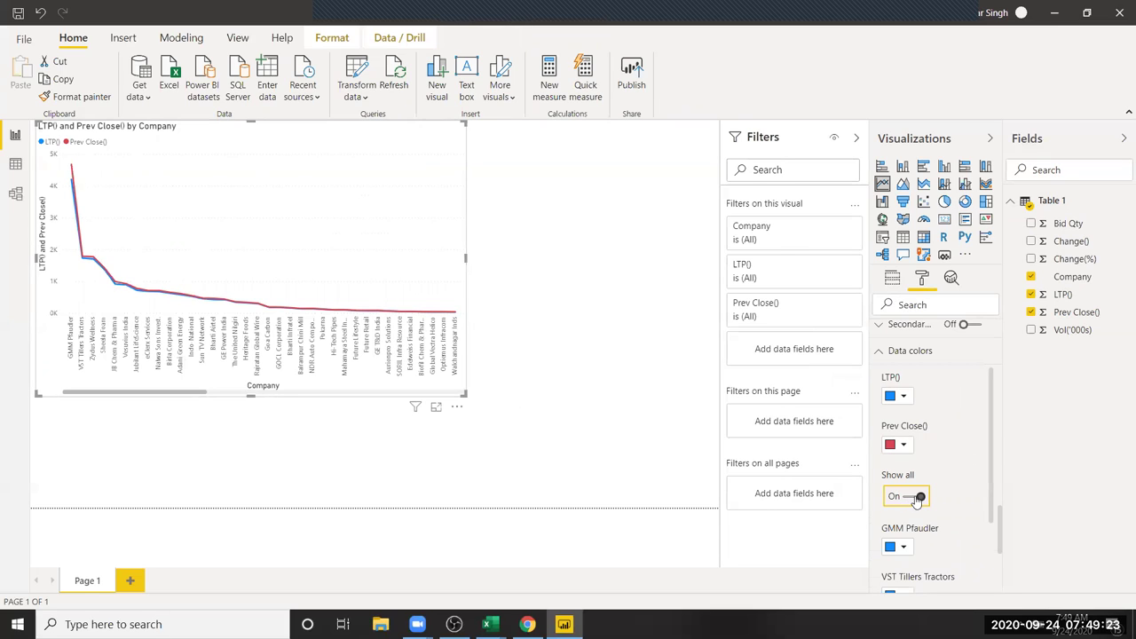
pyautogui.click(920, 499)
pyautogui.click(920, 500)
# Colour the Sheela Foam data point black in the per-company colour list.
pyautogui.scroll(-1, 944, 469)
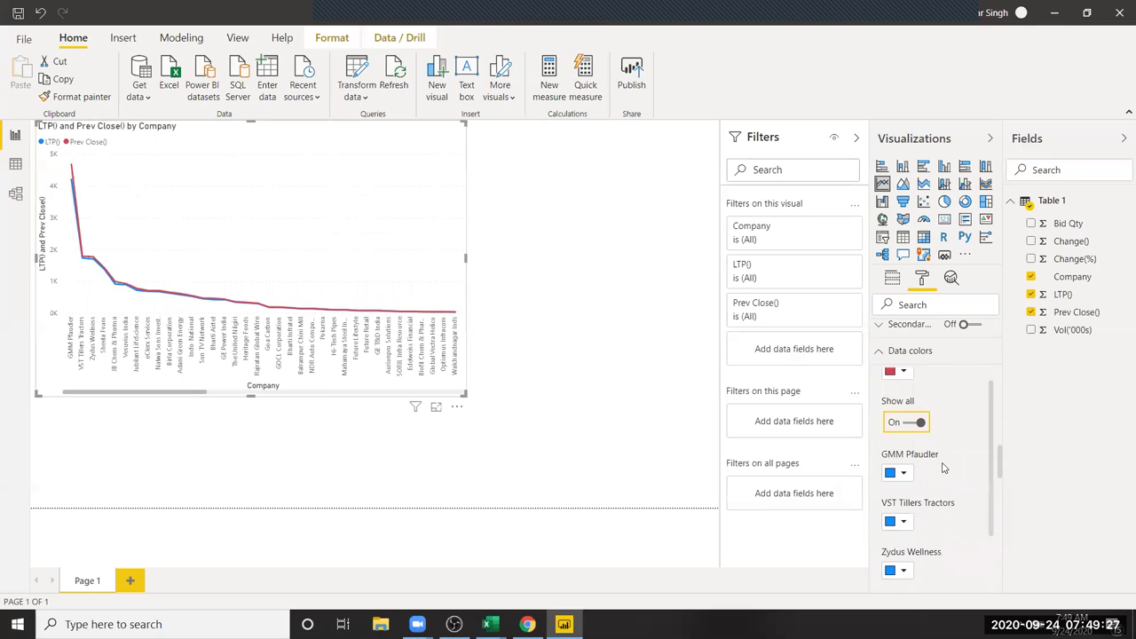
pyautogui.scroll(-1, 929, 448)
pyautogui.scroll(-2, 944, 480)
pyautogui.scroll(-1, 939, 479)
pyautogui.scroll(2, 932, 477)
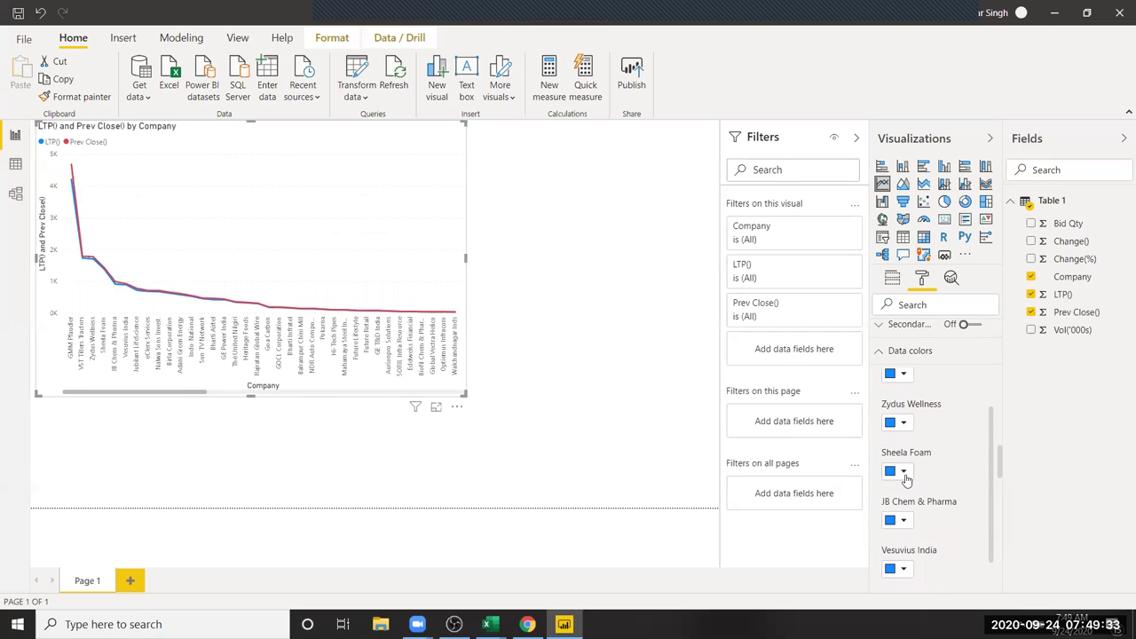
pyautogui.click(906, 476)
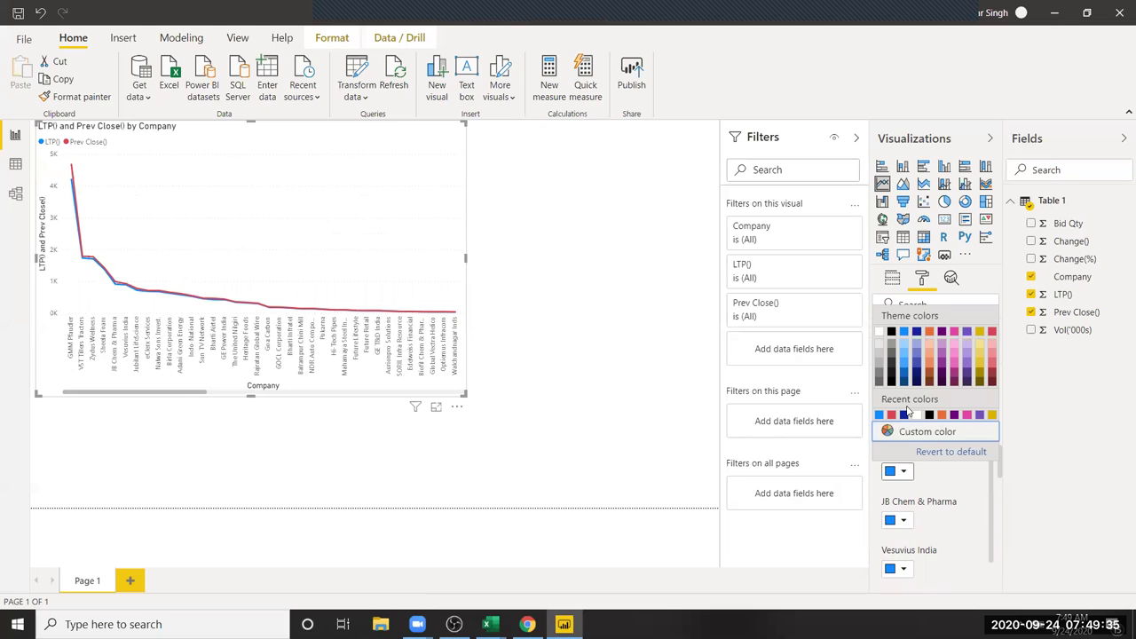
pyautogui.click(892, 334)
pyautogui.scroll(-5, 926, 408)
pyautogui.scroll(-5, 950, 453)
pyautogui.scroll(-5, 974, 493)
pyautogui.scroll(-3, 974, 495)
pyautogui.scroll(-3, 980, 533)
pyautogui.scroll(-3, 995, 546)
pyautogui.scroll(-3, 997, 550)
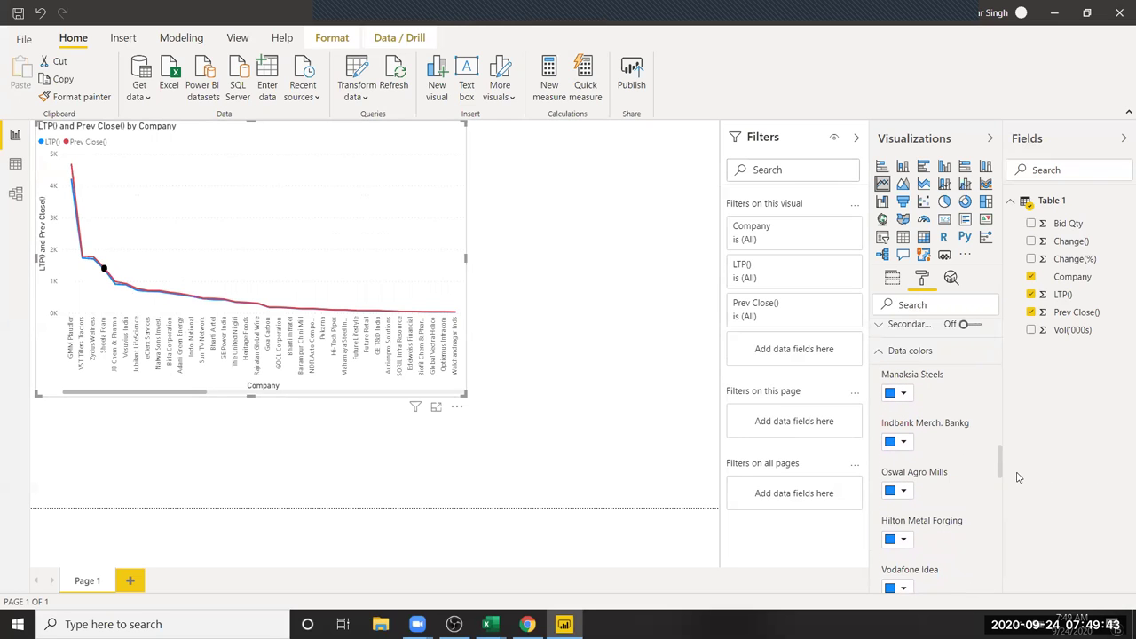
pyautogui.moveTo(1000, 467); pyautogui.dragTo(1000, 442)
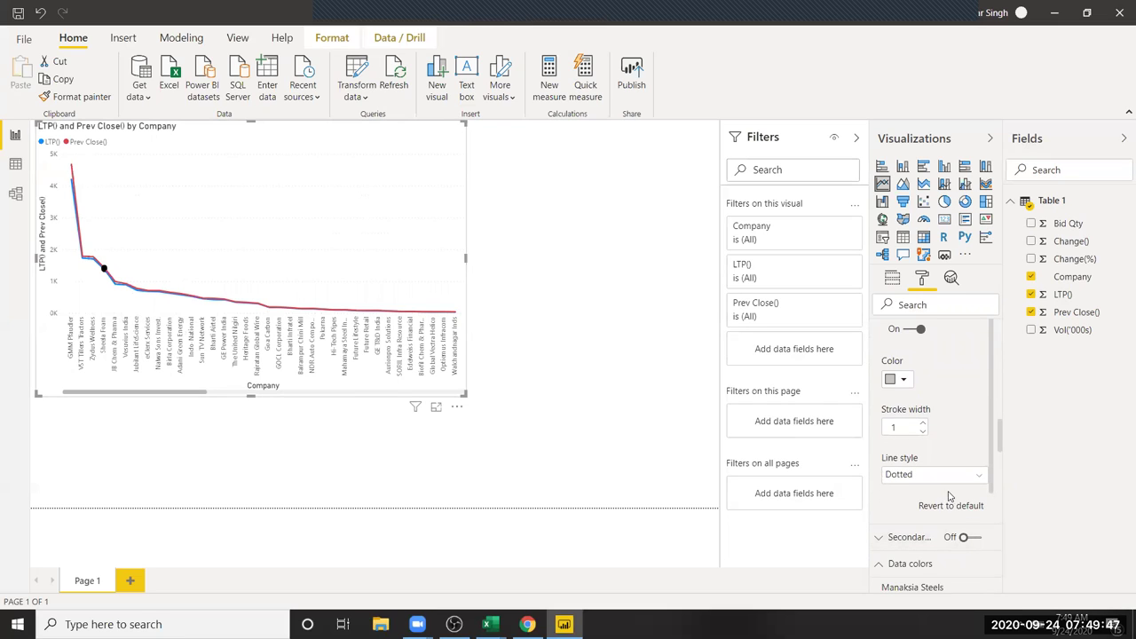
pyautogui.scroll(-3, 949, 497)
pyautogui.scroll(2, 965, 511)
pyautogui.scroll(2, 965, 509)
pyautogui.scroll(2, 964, 506)
pyautogui.scroll(2, 983, 498)
pyautogui.scroll(-3, 981, 494)
pyautogui.scroll(-2, 998, 480)
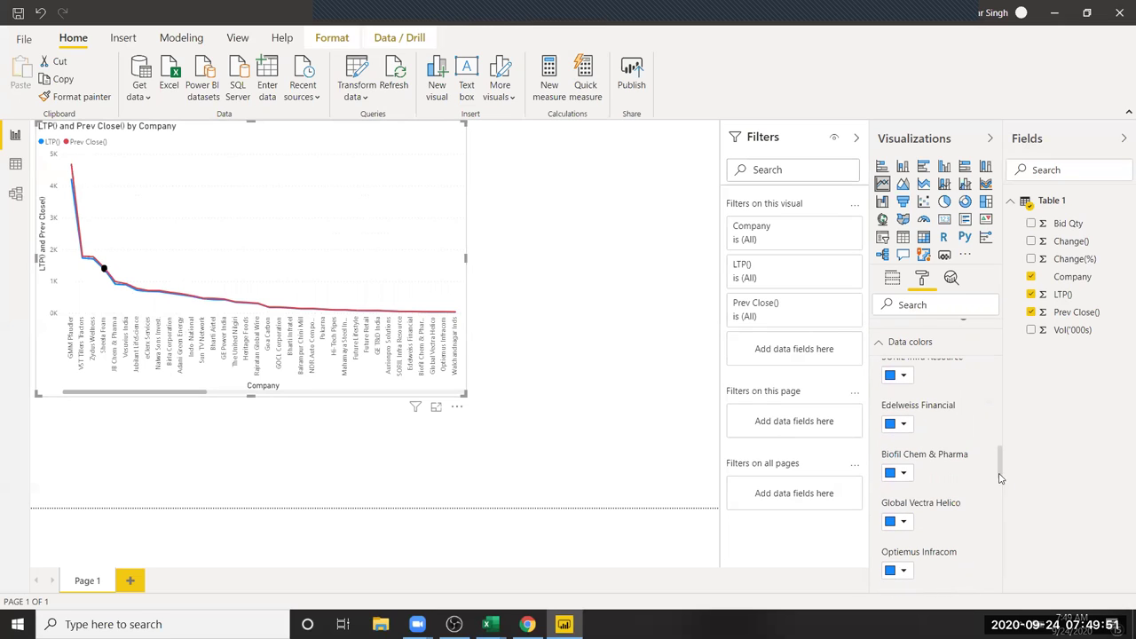
pyautogui.scroll(2, 998, 465)
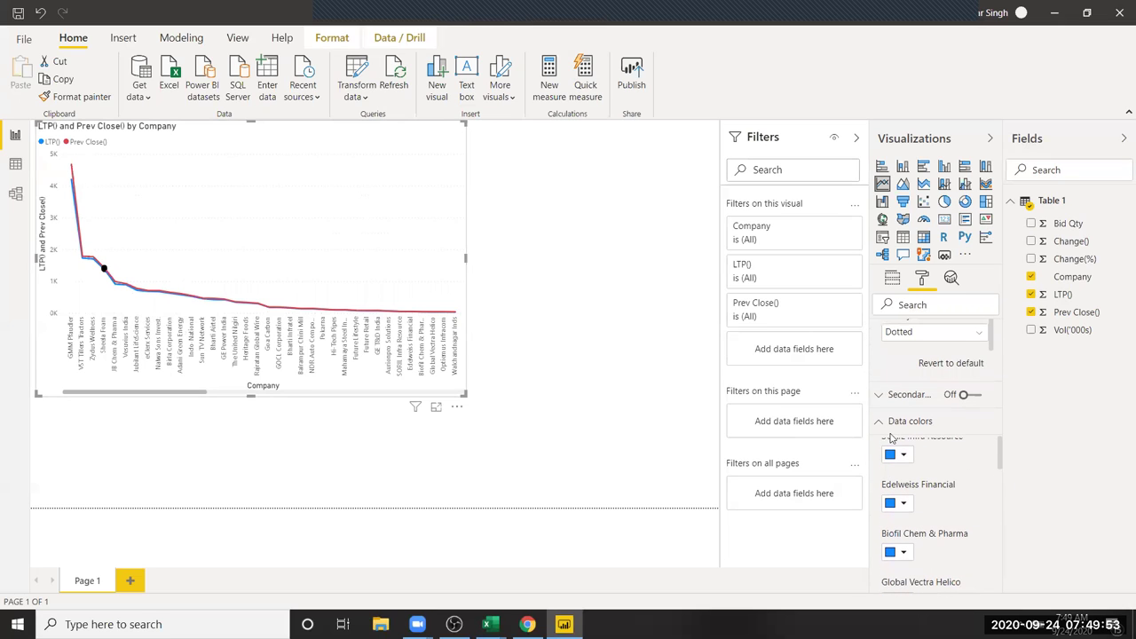
# Turn on data labels for the line chart's points and switch its border on.
pyautogui.click(888, 424)
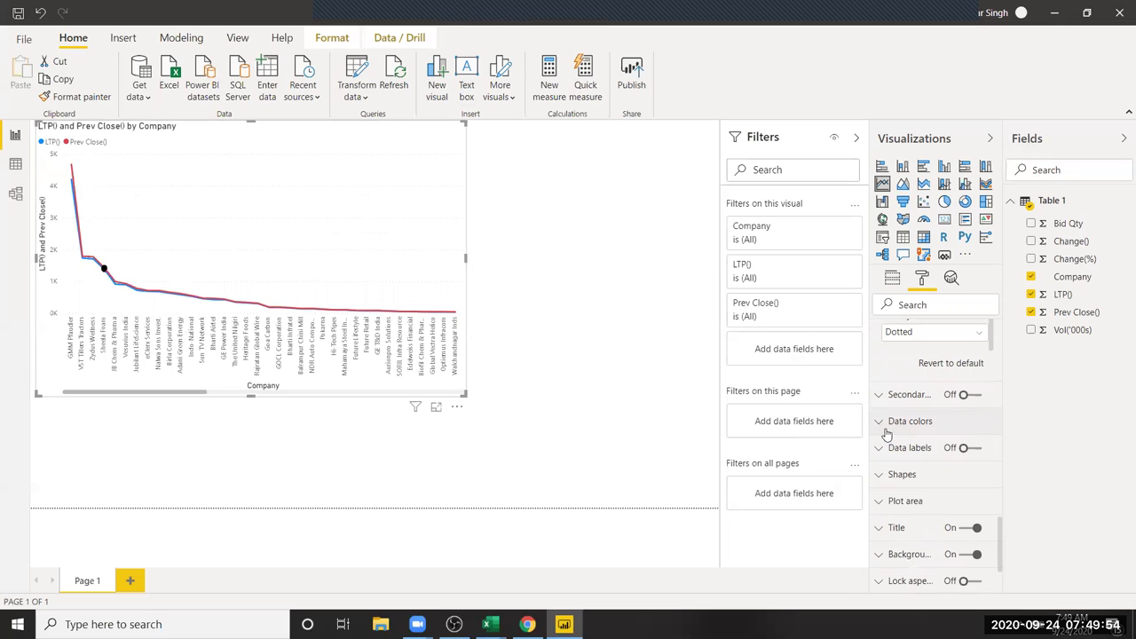
pyautogui.click(968, 449)
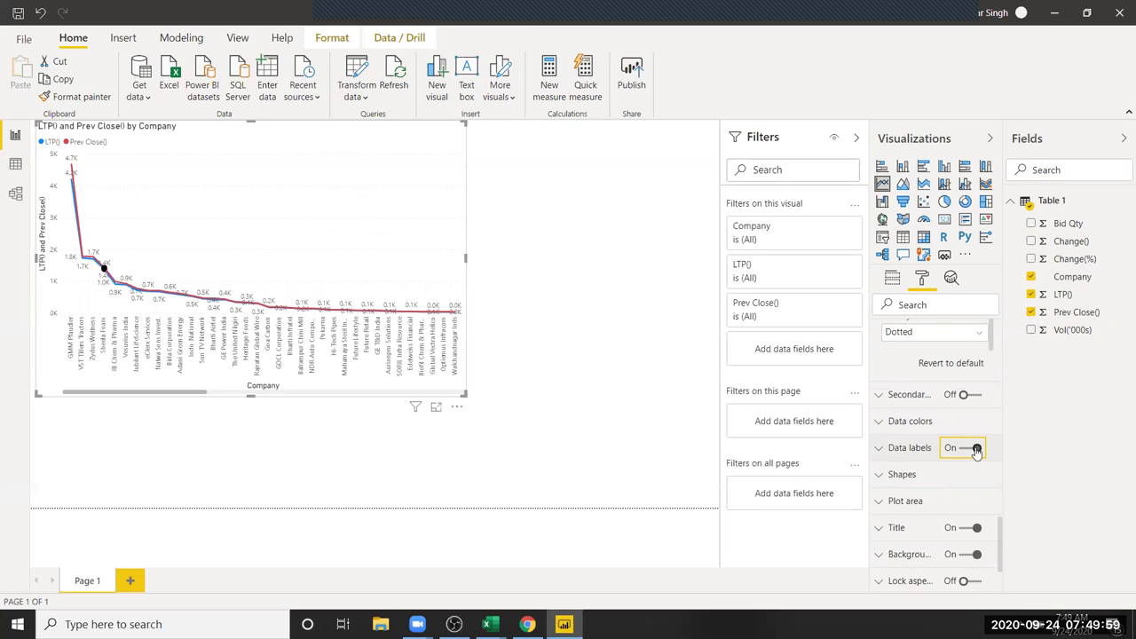
pyautogui.click(898, 457)
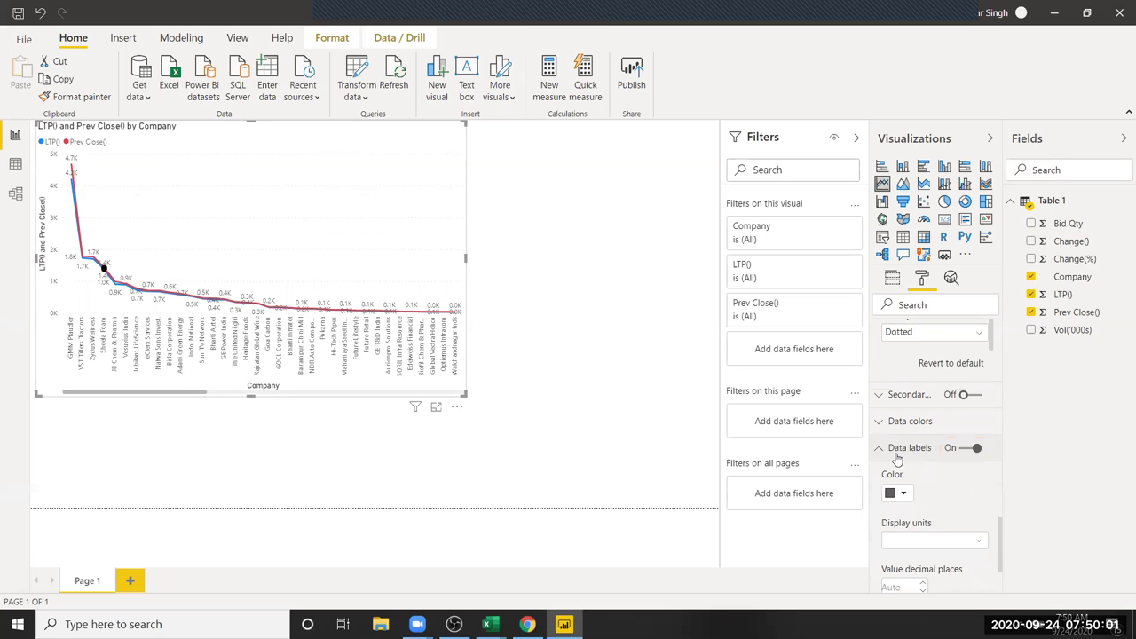
pyautogui.click(897, 448)
pyautogui.scroll(-3, 905, 466)
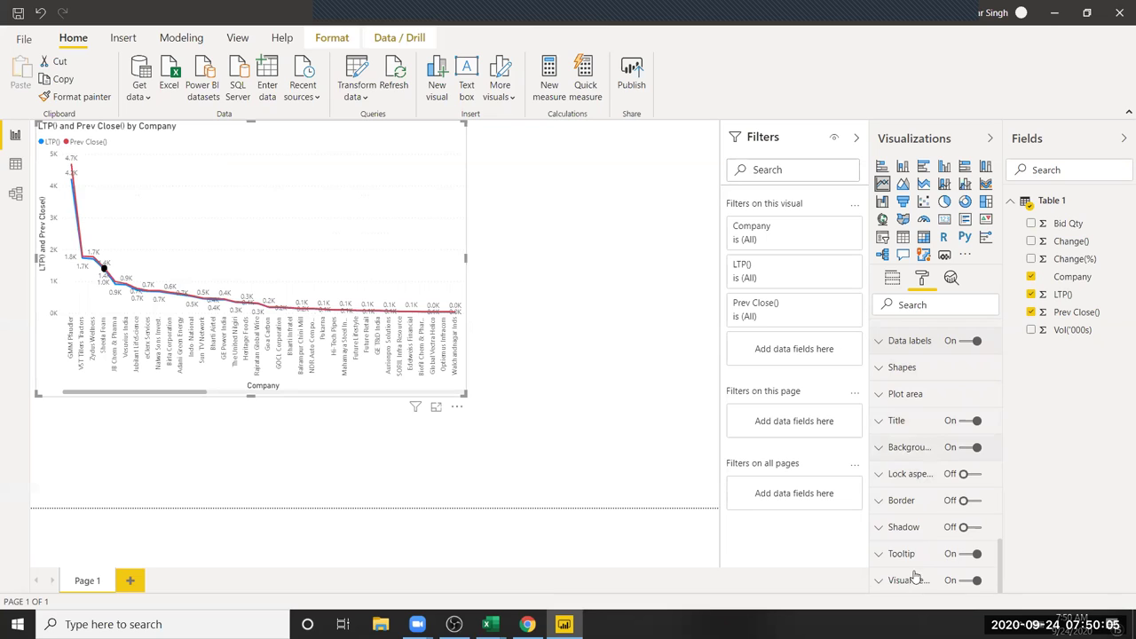
pyautogui.click(971, 502)
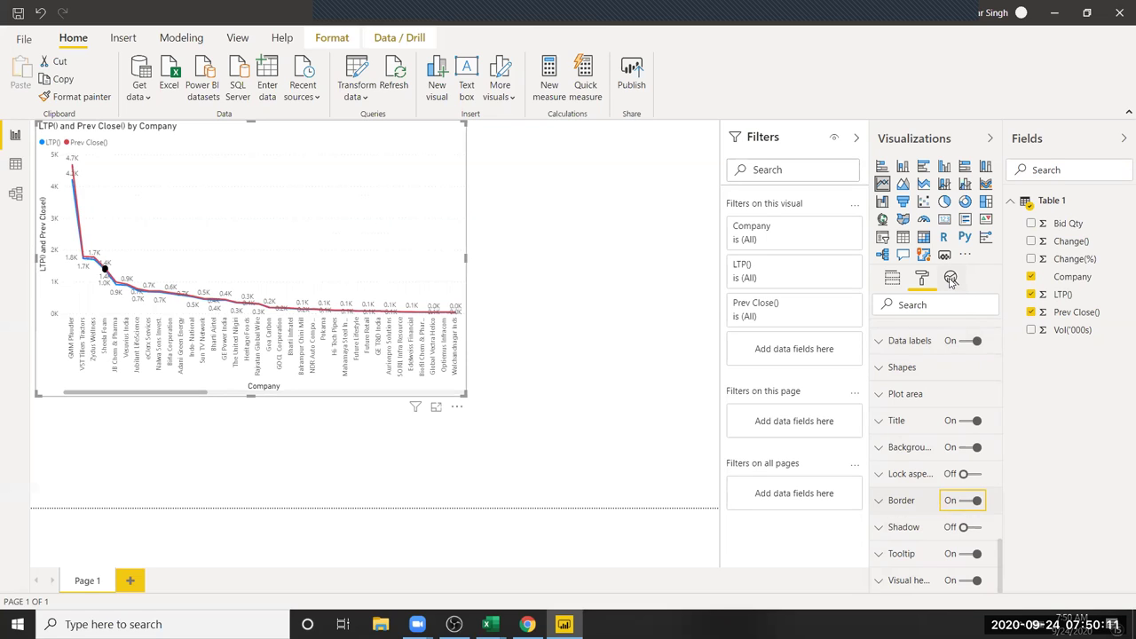
# Add a Min line for LTP() from the Analytics pane and colour it black.
pyautogui.click(951, 279)
pyautogui.click(919, 342)
pyautogui.click(905, 373)
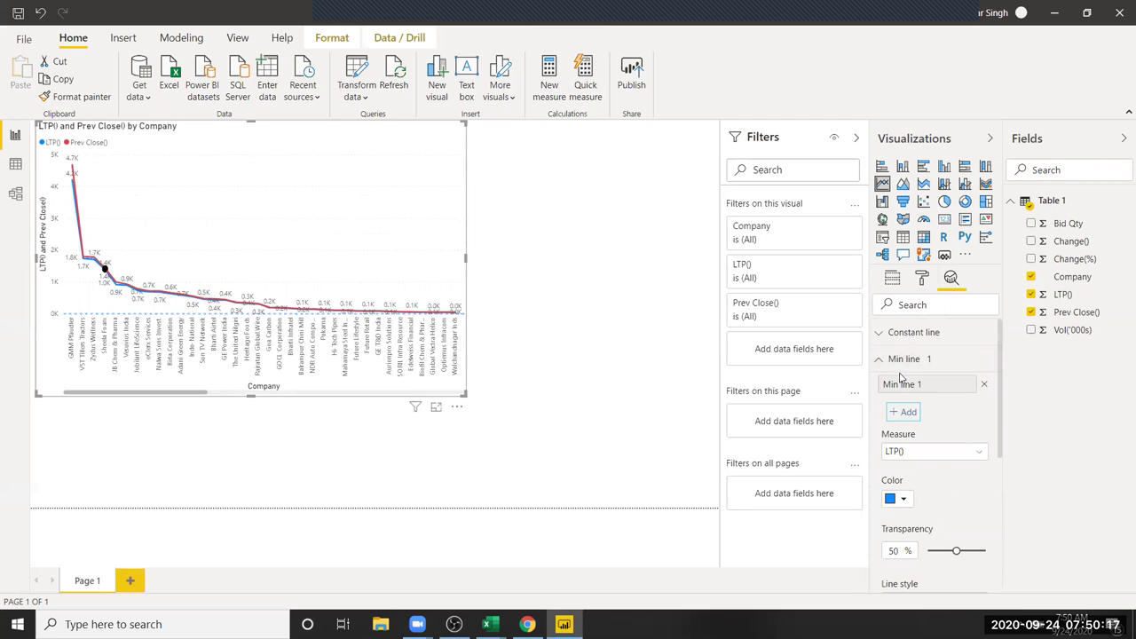
pyautogui.click(905, 500)
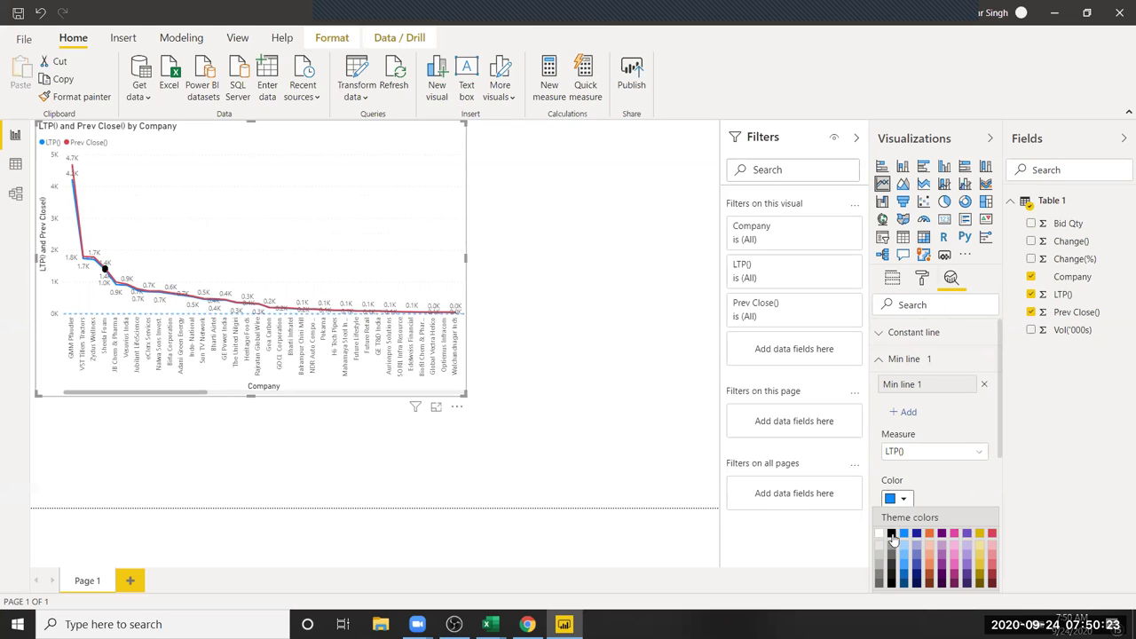
pyautogui.click(891, 533)
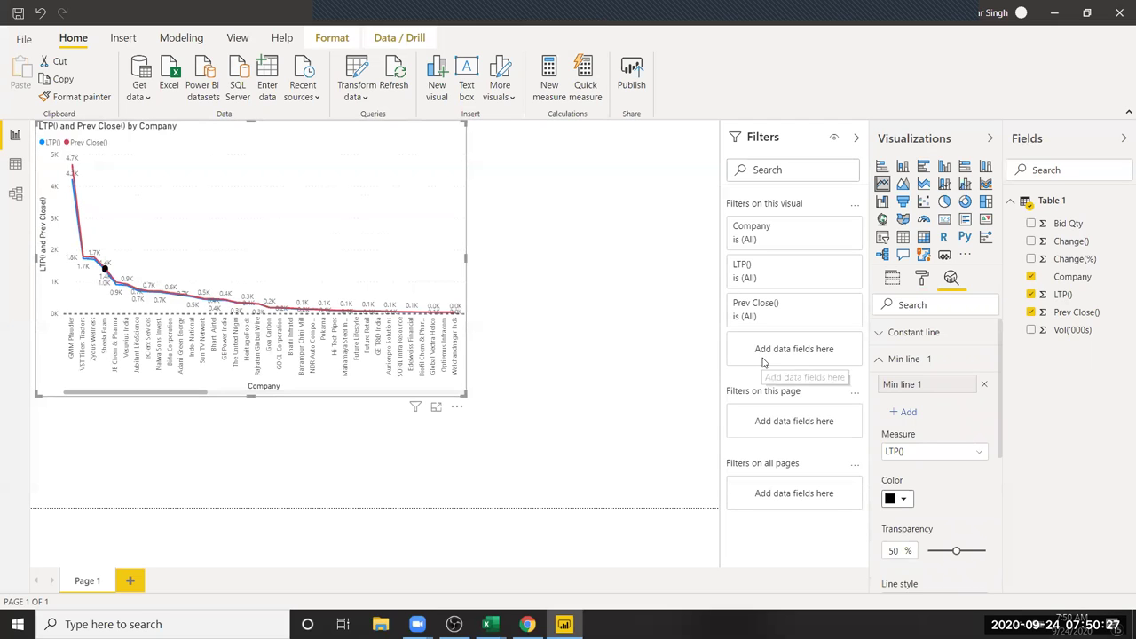
pyautogui.scroll(-1, 942, 472)
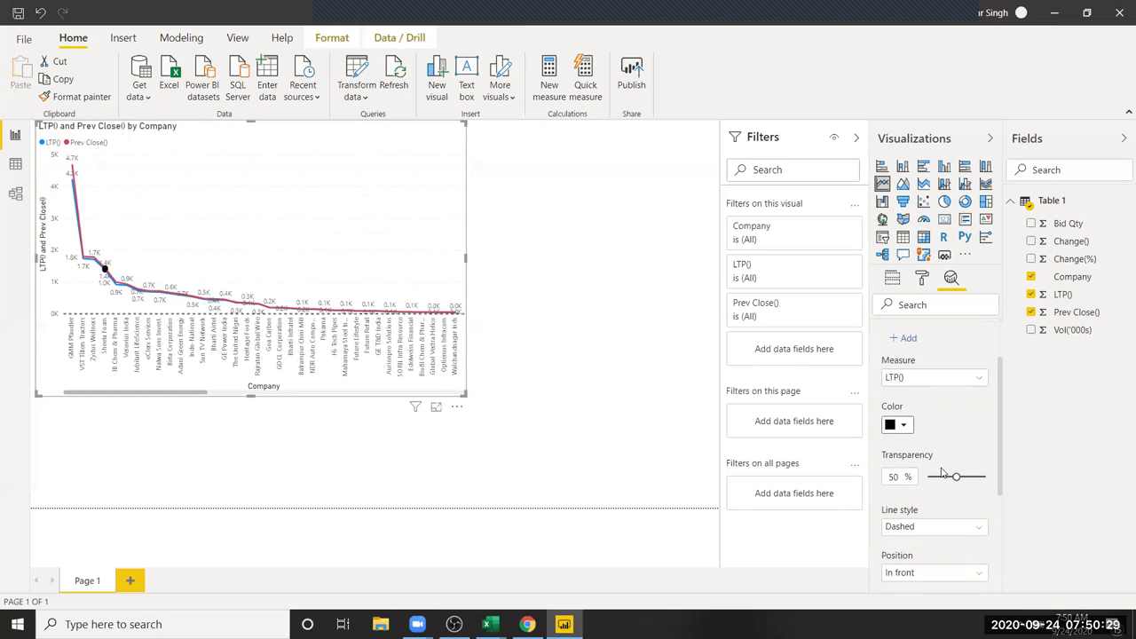
pyautogui.scroll(-1, 941, 476)
pyautogui.scroll(-2, 937, 478)
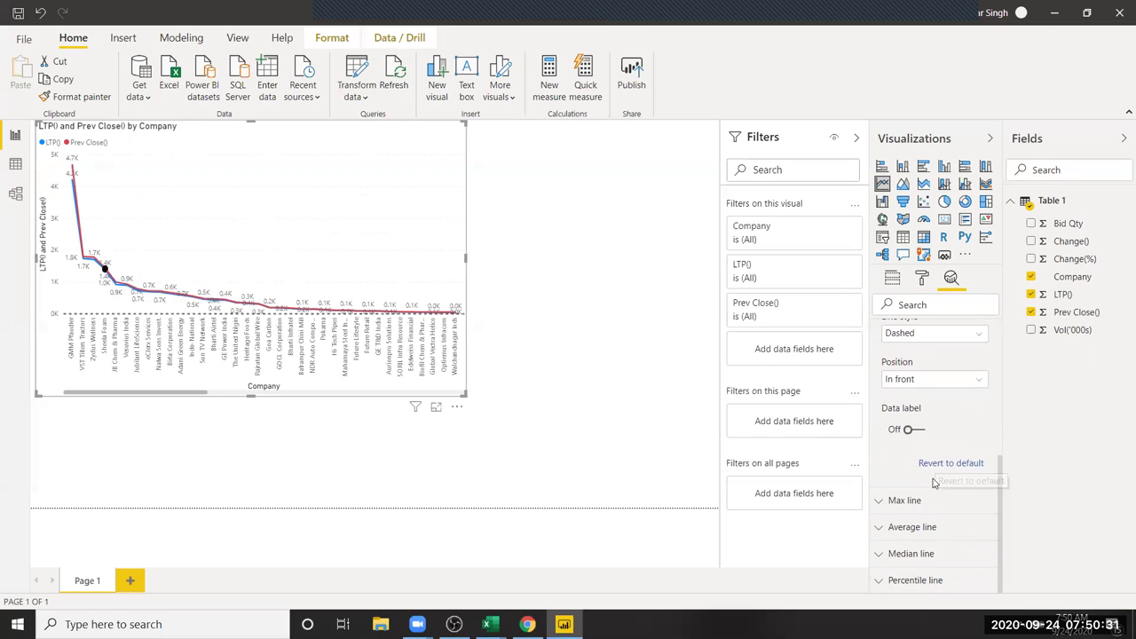
# Add Average line 1 for LTP() to the line chart from the Analytics pane.
pyautogui.click(939, 530)
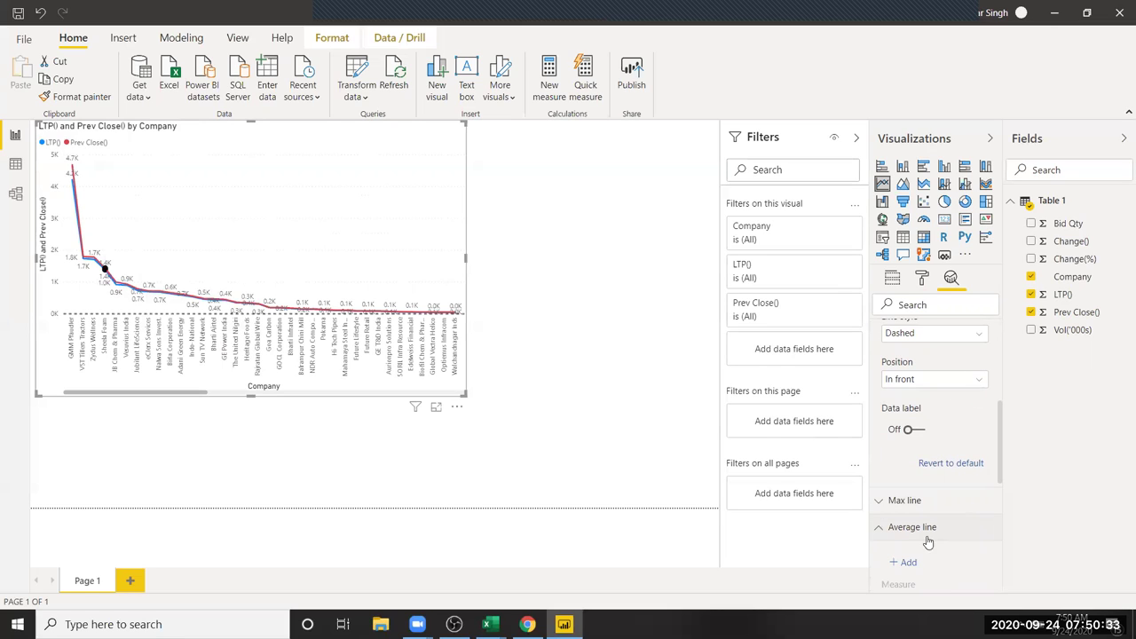
pyautogui.click(910, 560)
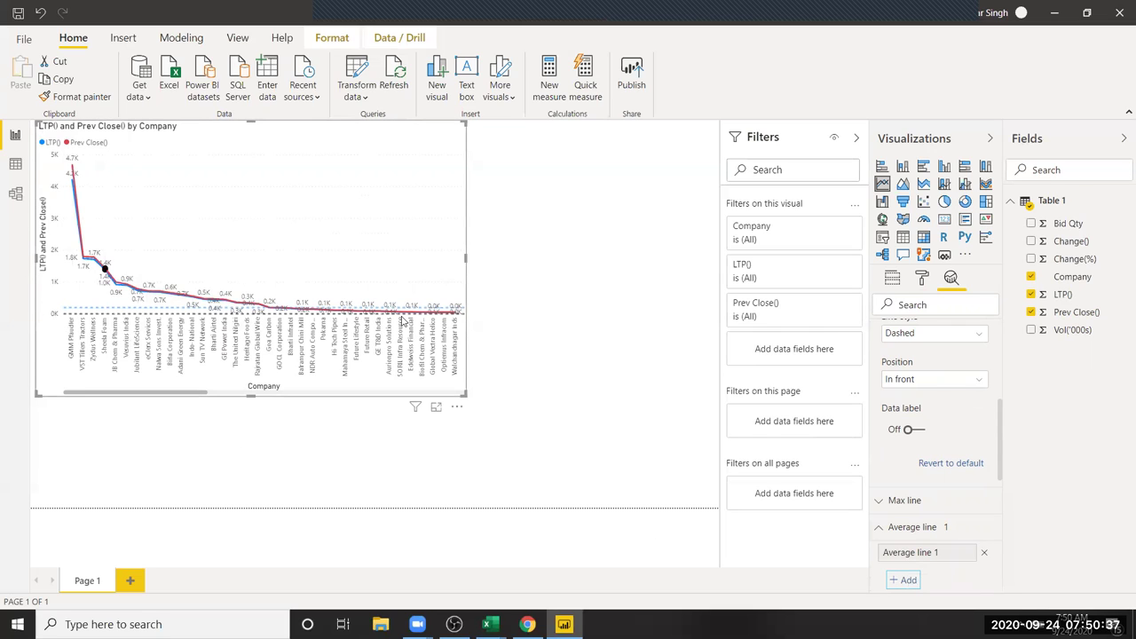
pyautogui.scroll(-5, 879, 464)
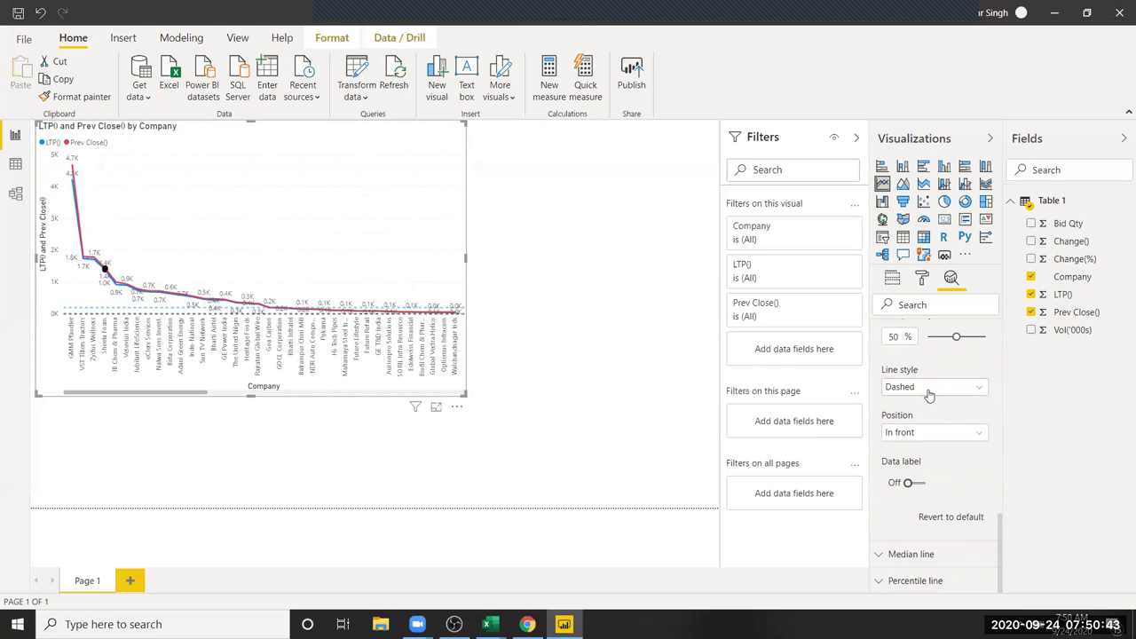
# Try area and stacked area visuals for LTP() and Prev Close(), settling on stacked area.
pyautogui.click(902, 185)
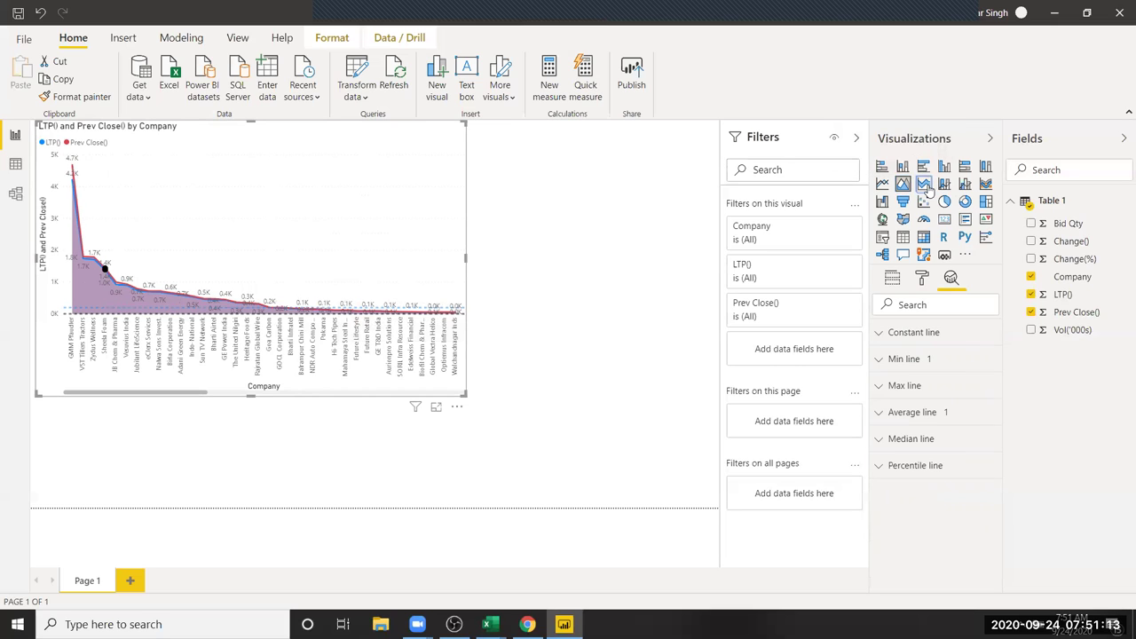
pyautogui.click(926, 185)
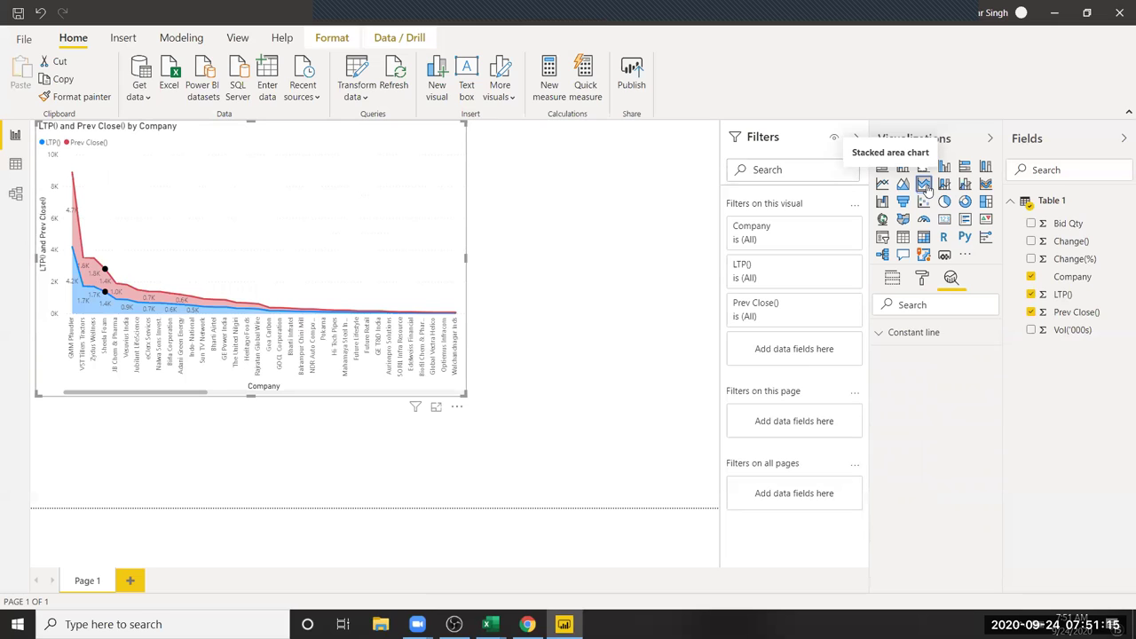
pyautogui.click(904, 185)
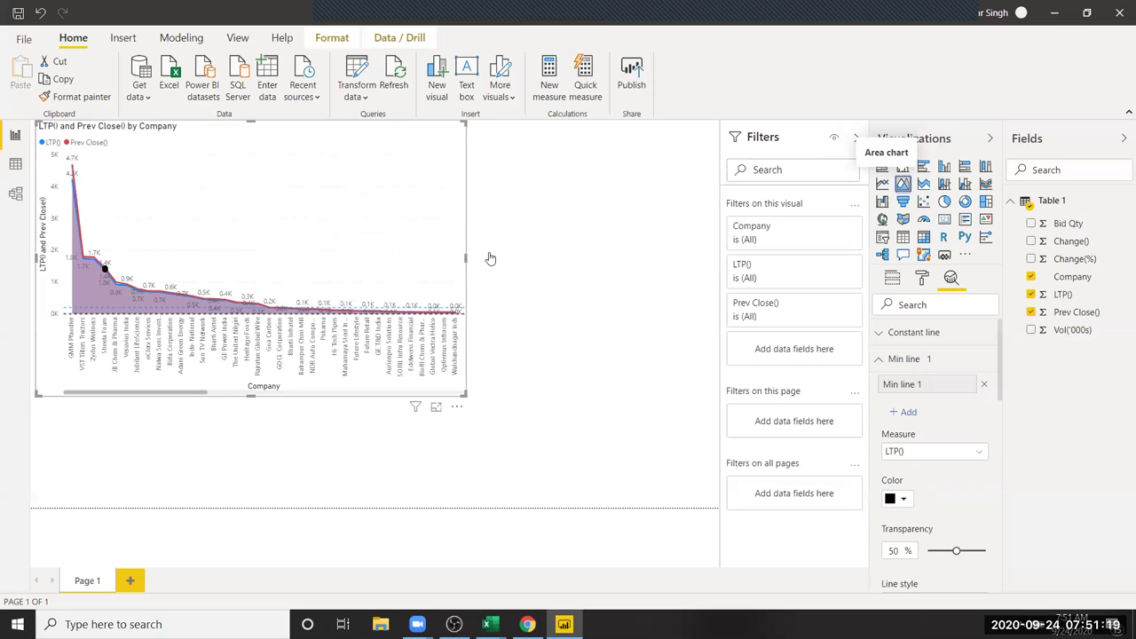
pyautogui.click(924, 184)
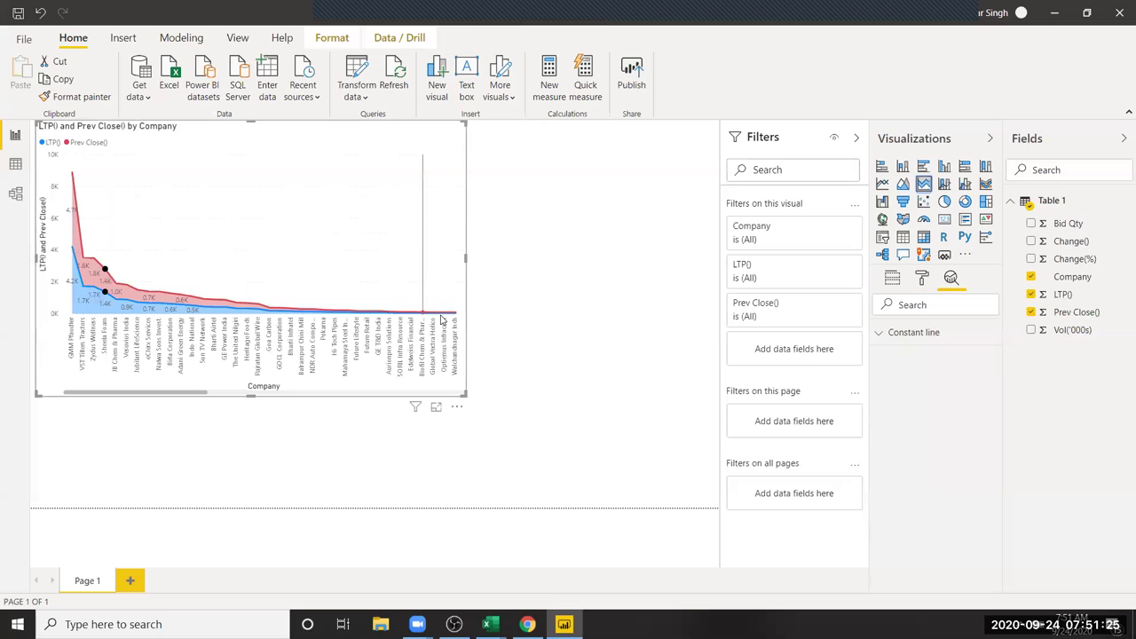
pyautogui.moveTo(129, 306)
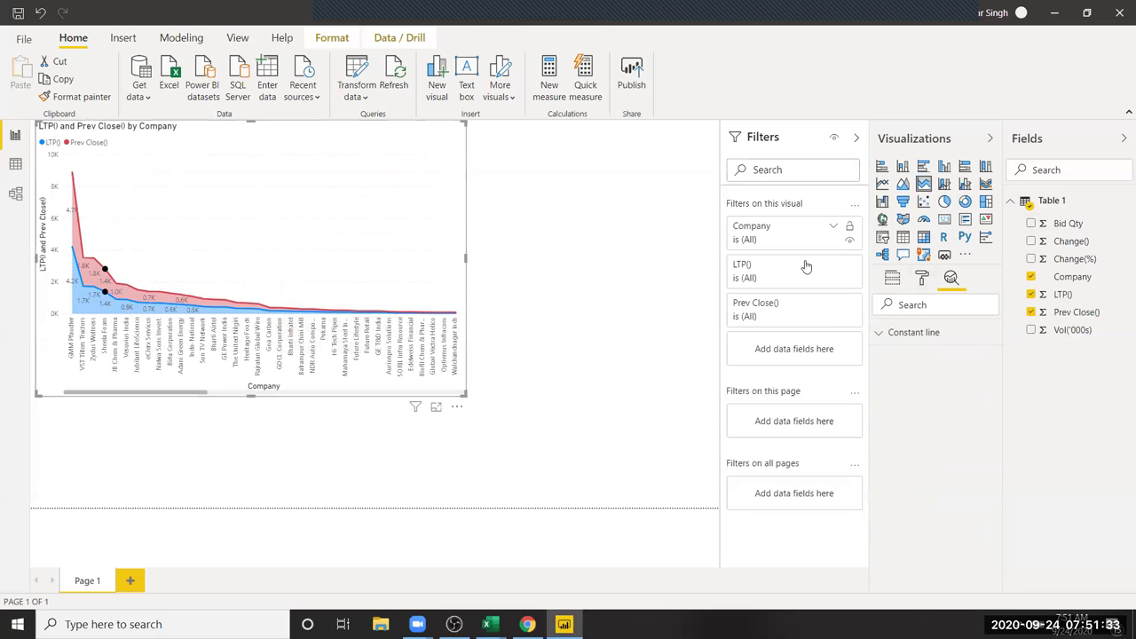
pyautogui.click(892, 283)
pyautogui.scroll(-1, 934, 355)
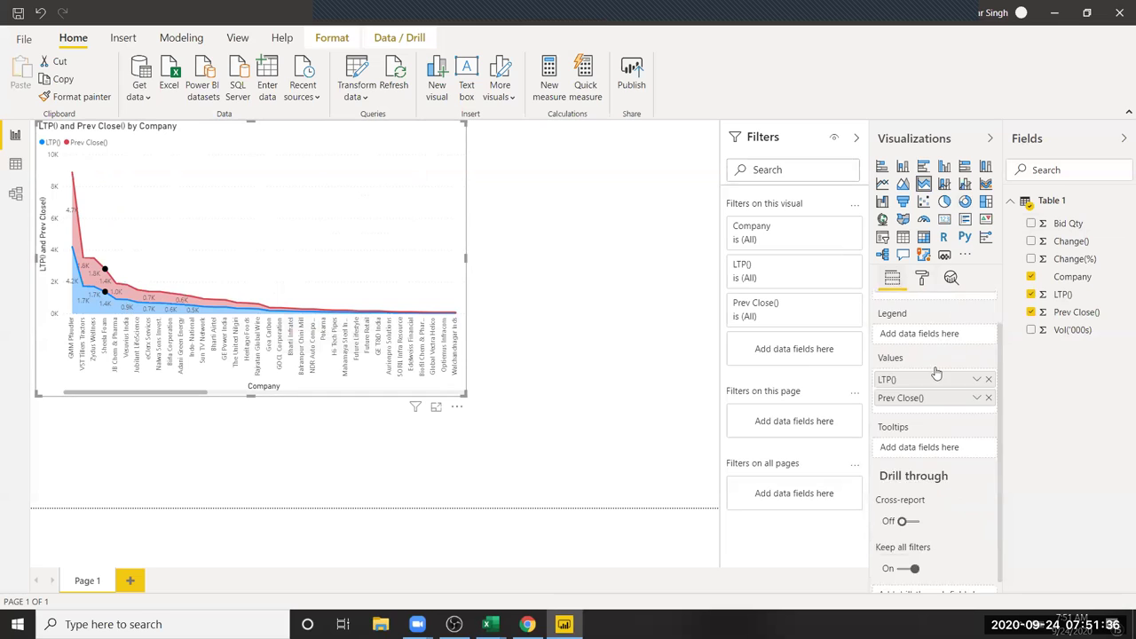
# Convert the stacked area chart into a stacked column chart of LTP() and Prev Close().
pyautogui.click(923, 280)
pyautogui.scroll(-3, 973, 392)
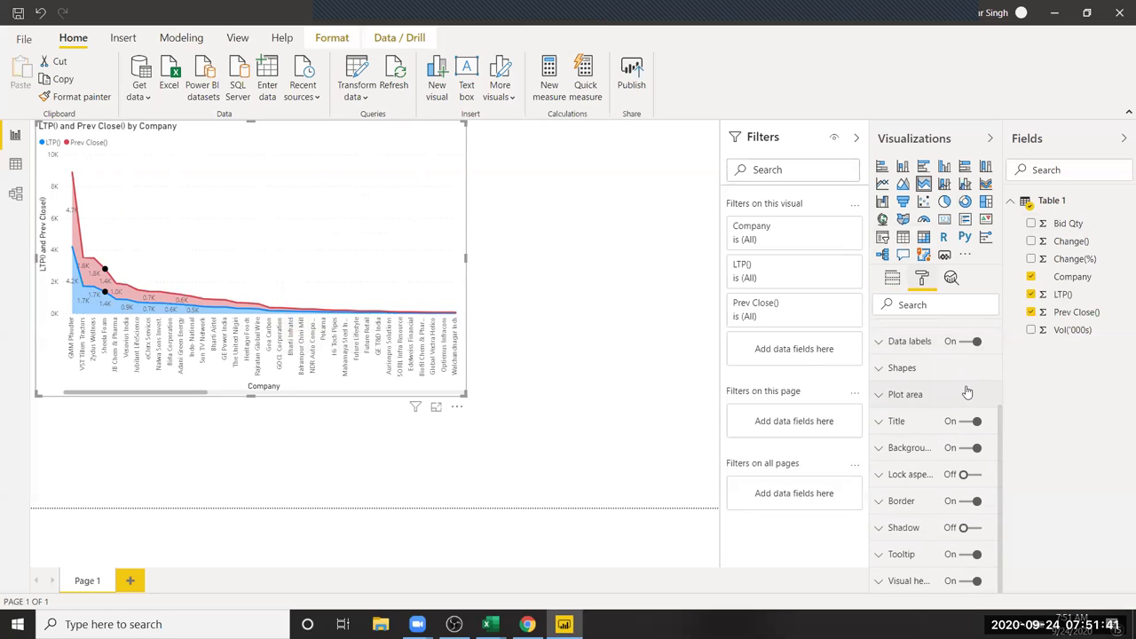
pyautogui.scroll(1, 968, 393)
pyautogui.scroll(2, 964, 386)
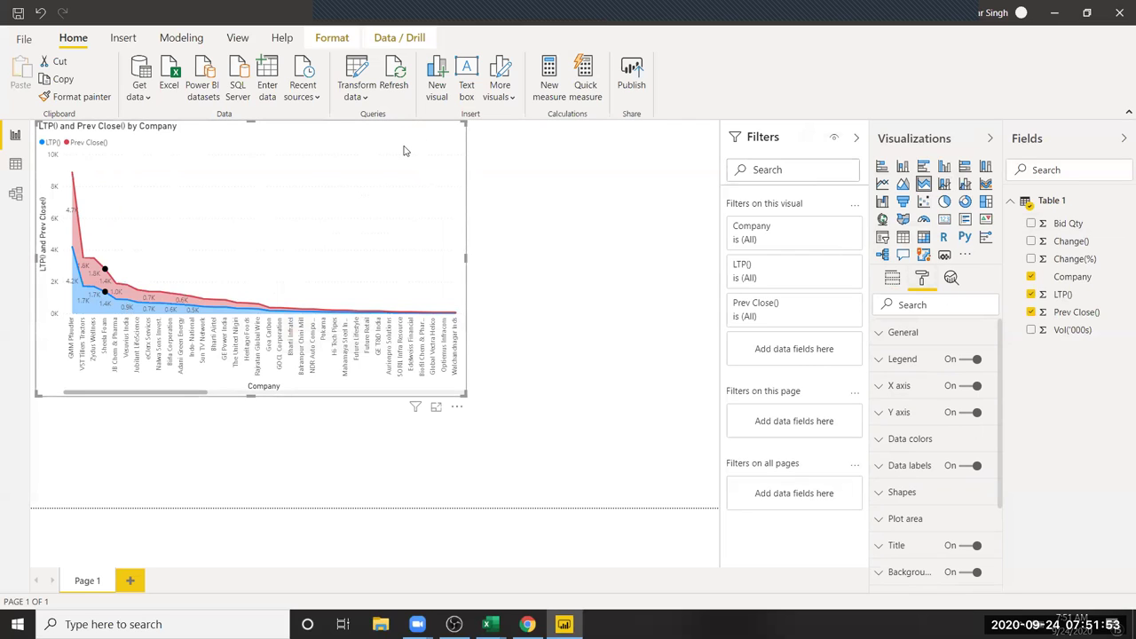
pyautogui.click(945, 186)
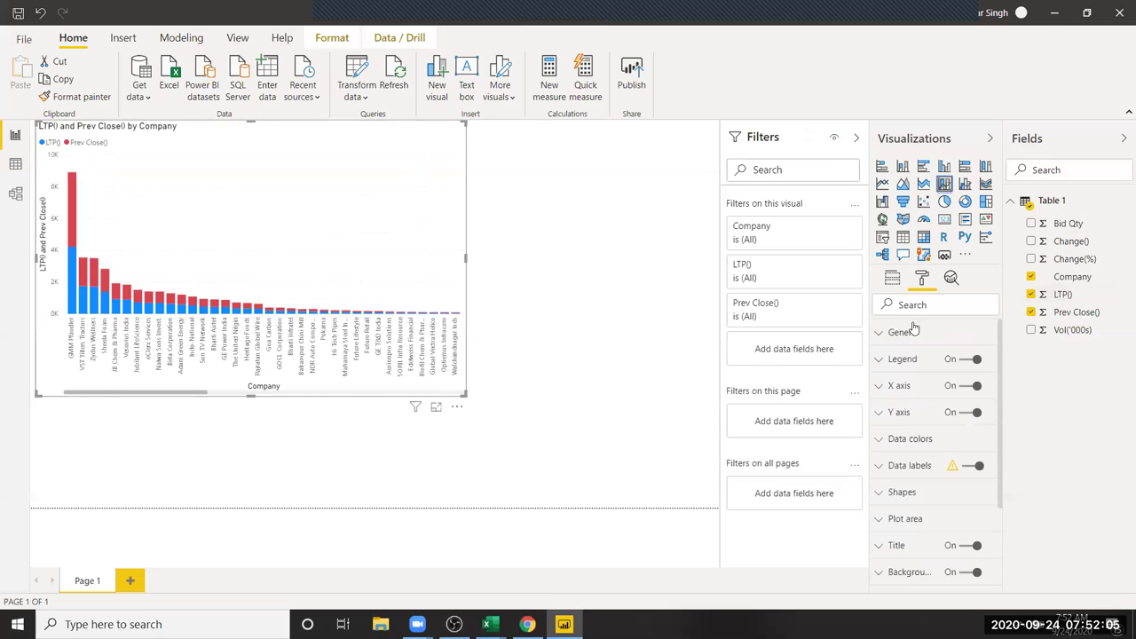
# Move Prev Close() from Column values into Line values, leaving LTP() as columns.
pyautogui.click(892, 280)
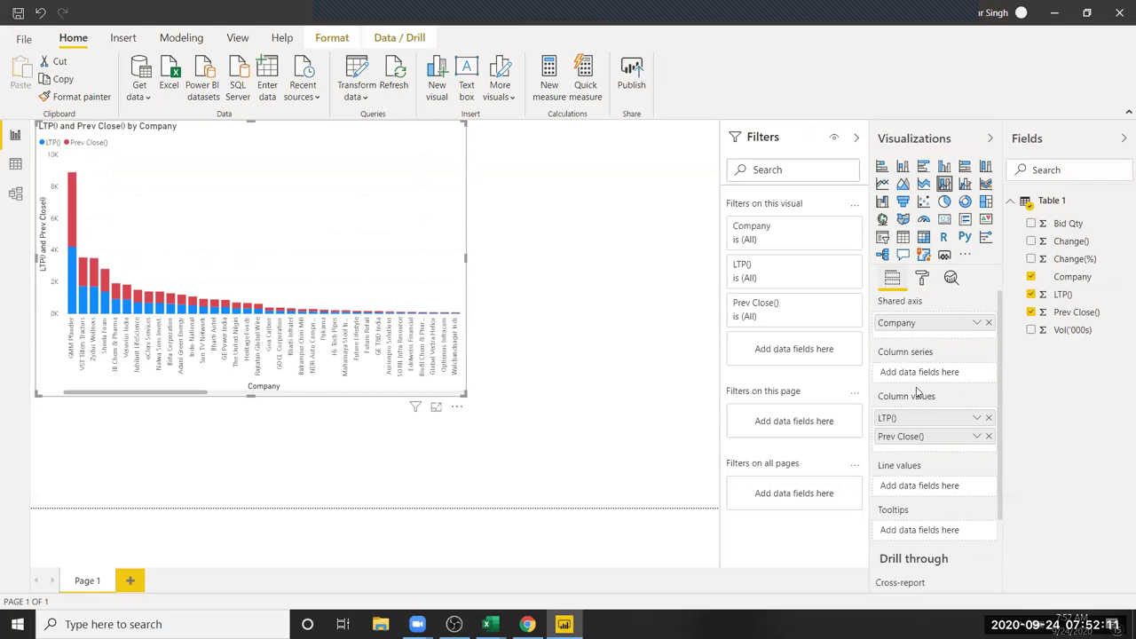
pyautogui.scroll(-2, 923, 447)
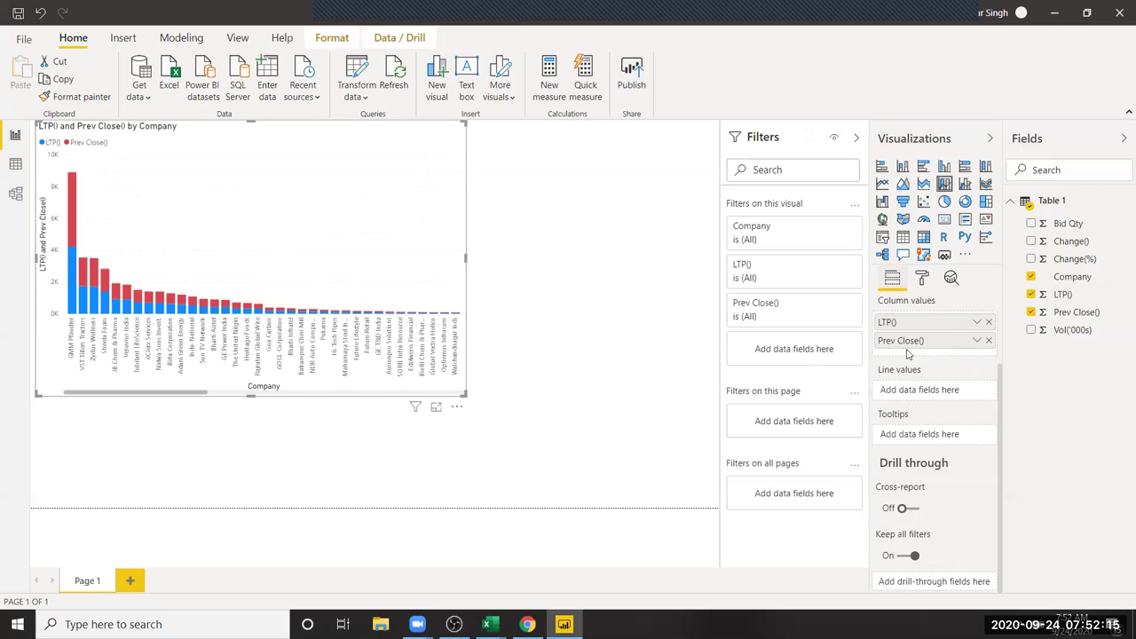
pyautogui.moveTo(907, 342); pyautogui.dragTo(915, 395)
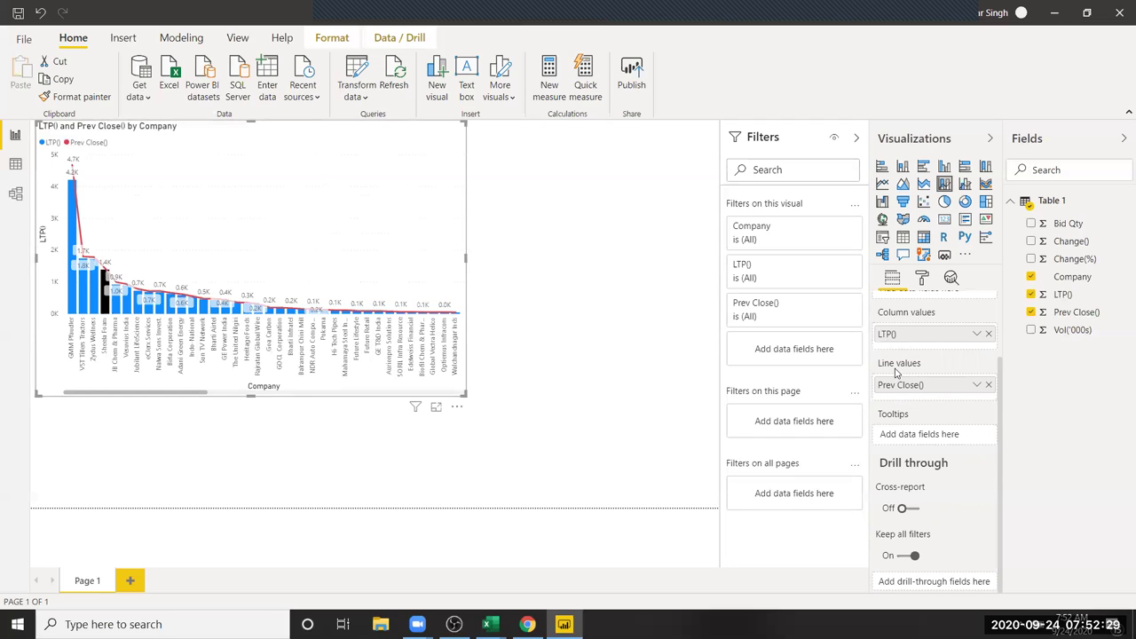
pyautogui.scroll(2, 899, 388)
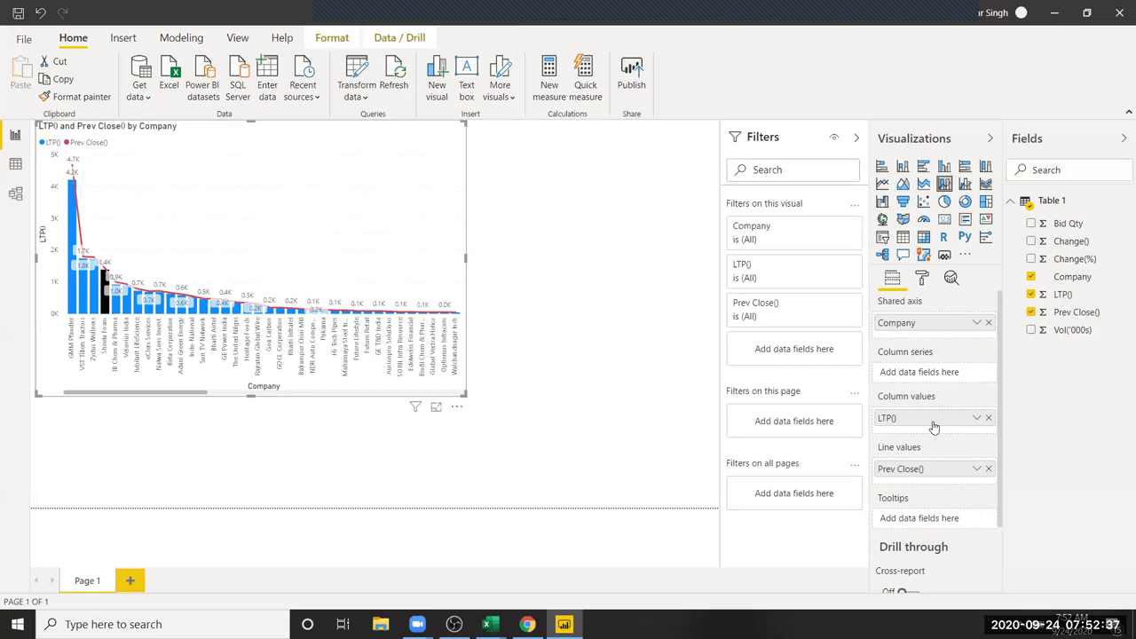
pyautogui.scroll(-2, 933, 424)
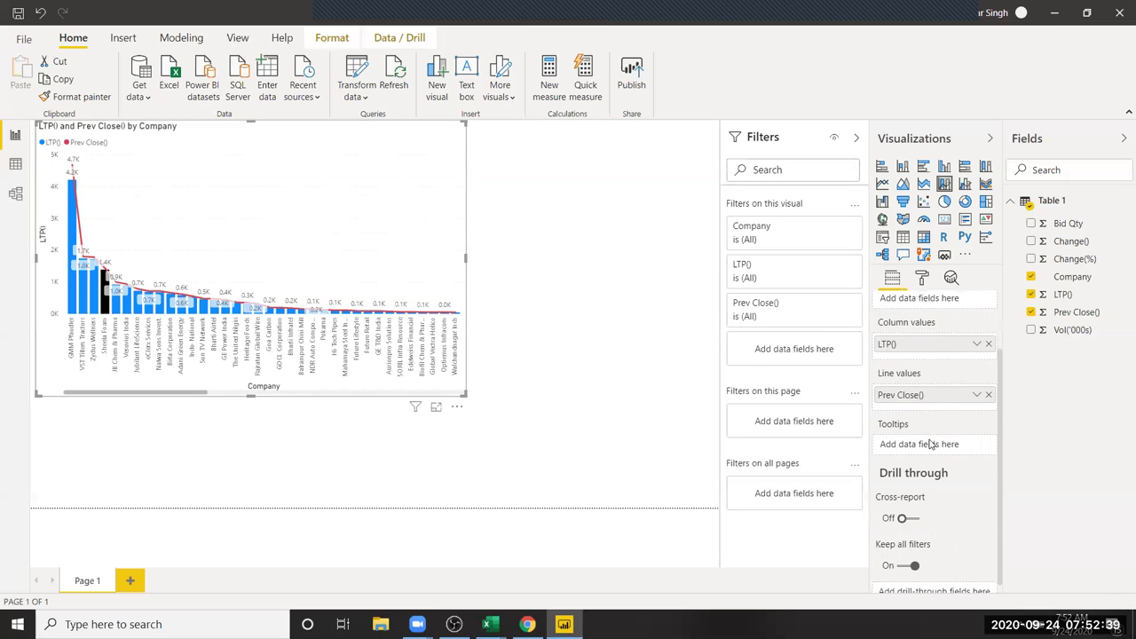
pyautogui.scroll(2, 930, 444)
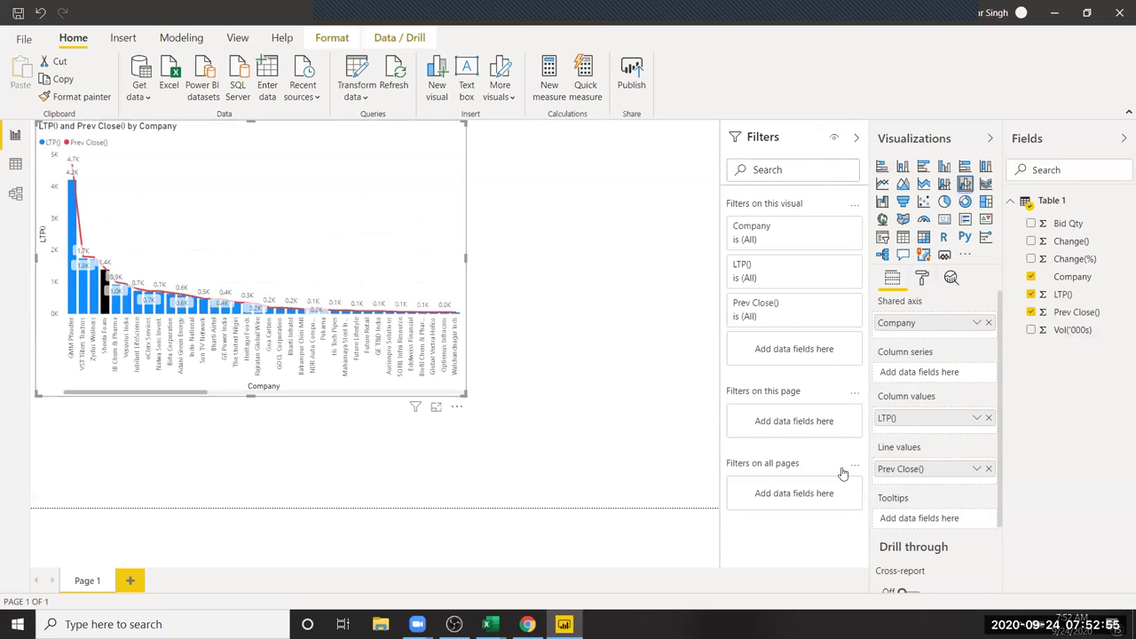
pyautogui.scroll(-2, 950, 471)
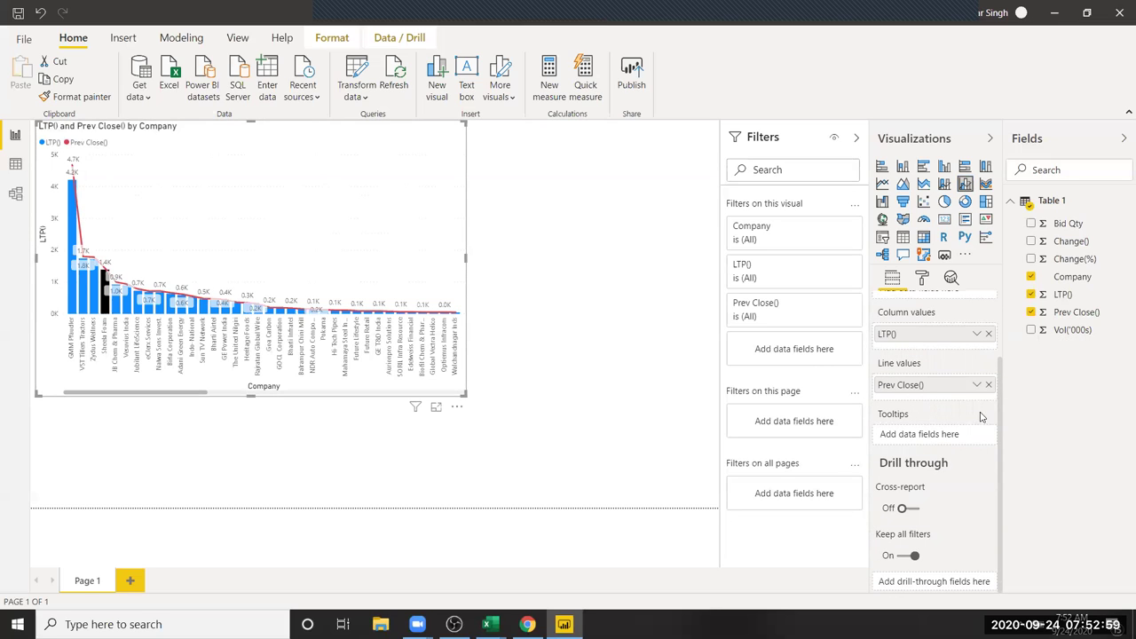
pyautogui.moveTo(906, 390); pyautogui.dragTo(1015, 374)
# Replace LTP() and Prev Close() with Change() as columns and Change(%) as the line.
pyautogui.click(988, 334)
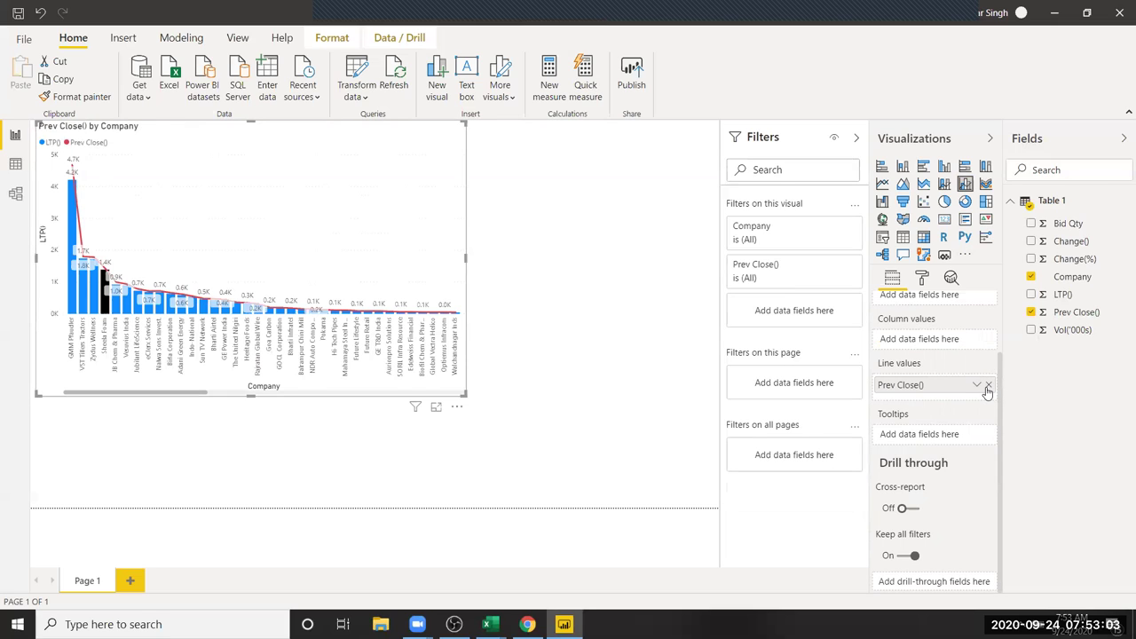
pyautogui.click(988, 387)
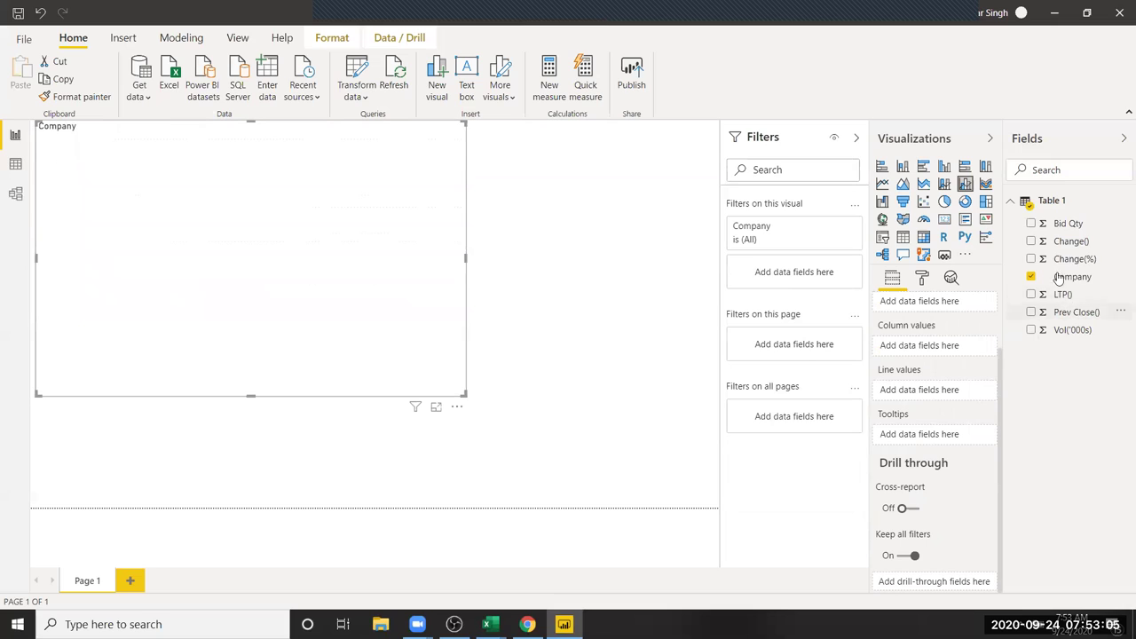
pyautogui.moveTo(1072, 250); pyautogui.dragTo(949, 355)
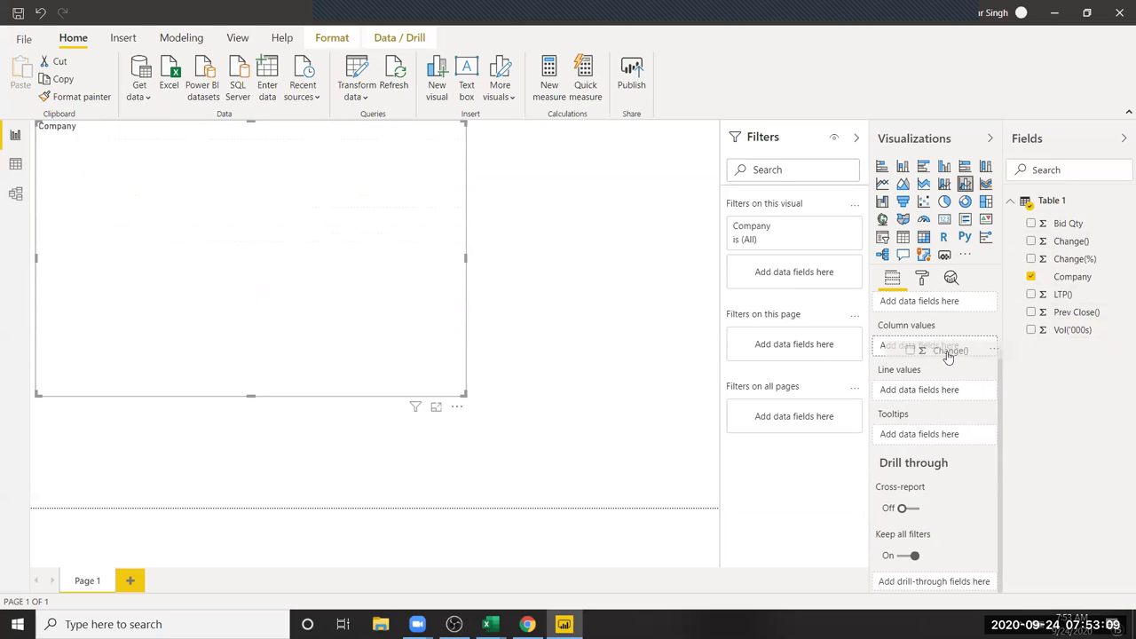
pyautogui.moveTo(949, 355); pyautogui.dragTo(923, 352)
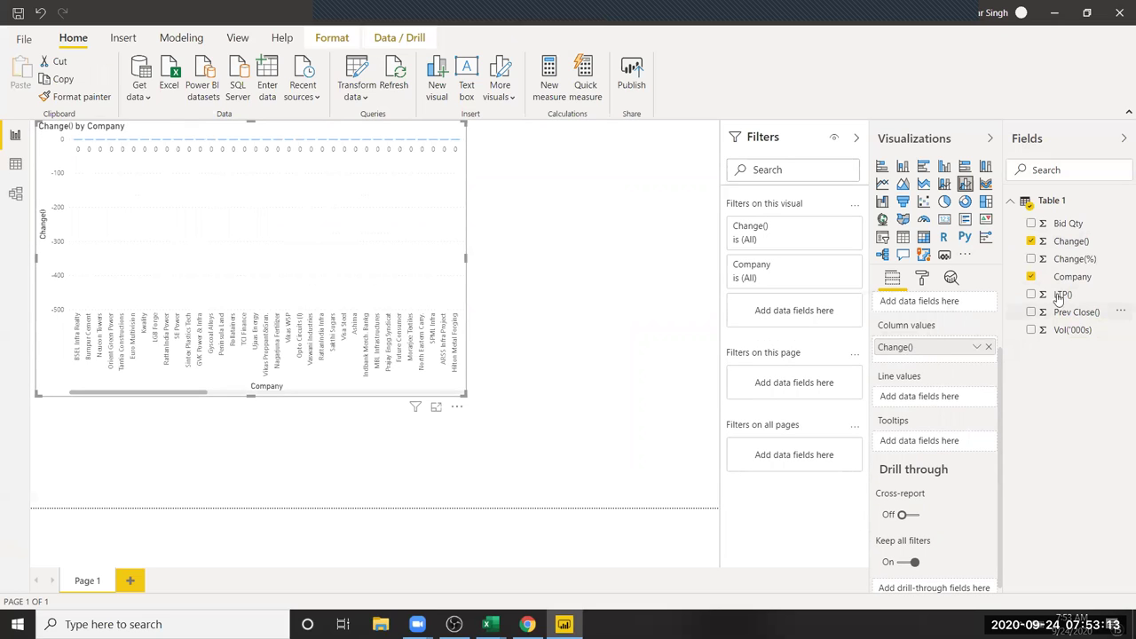
pyautogui.moveTo(1069, 262)
pyautogui.mouseDown()
pyautogui.moveTo(1085, 326)
pyautogui.moveTo(917, 407)
pyautogui.mouseUp()
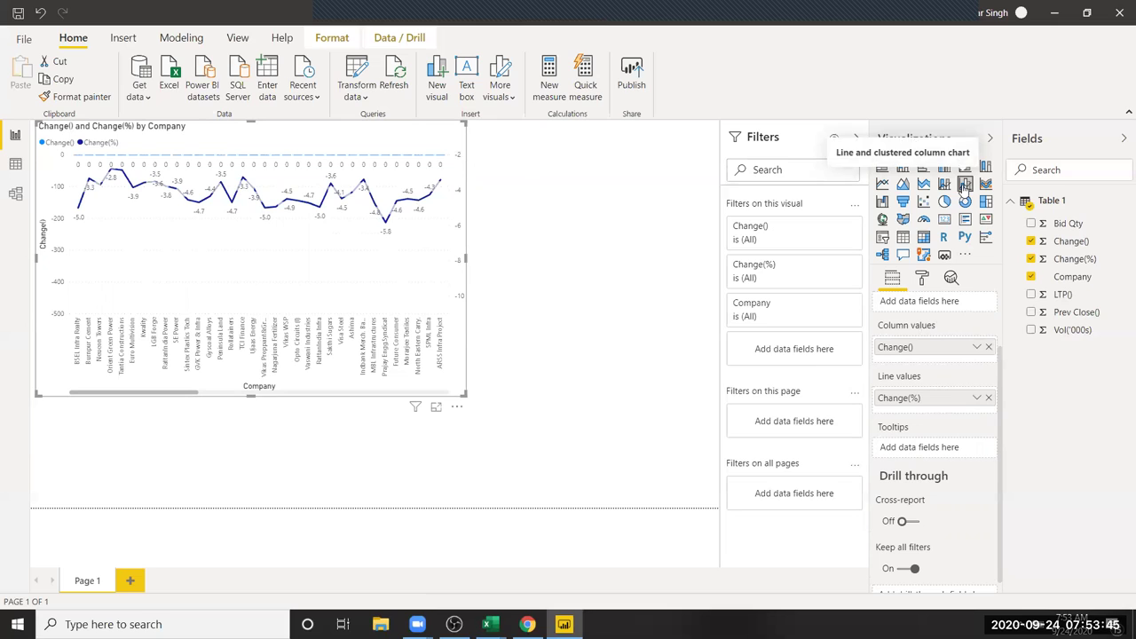
# Switch to a ribbon chart of Bid Qty and LTP() by Company, dropping Change() and Change(%).
pyautogui.click(987, 185)
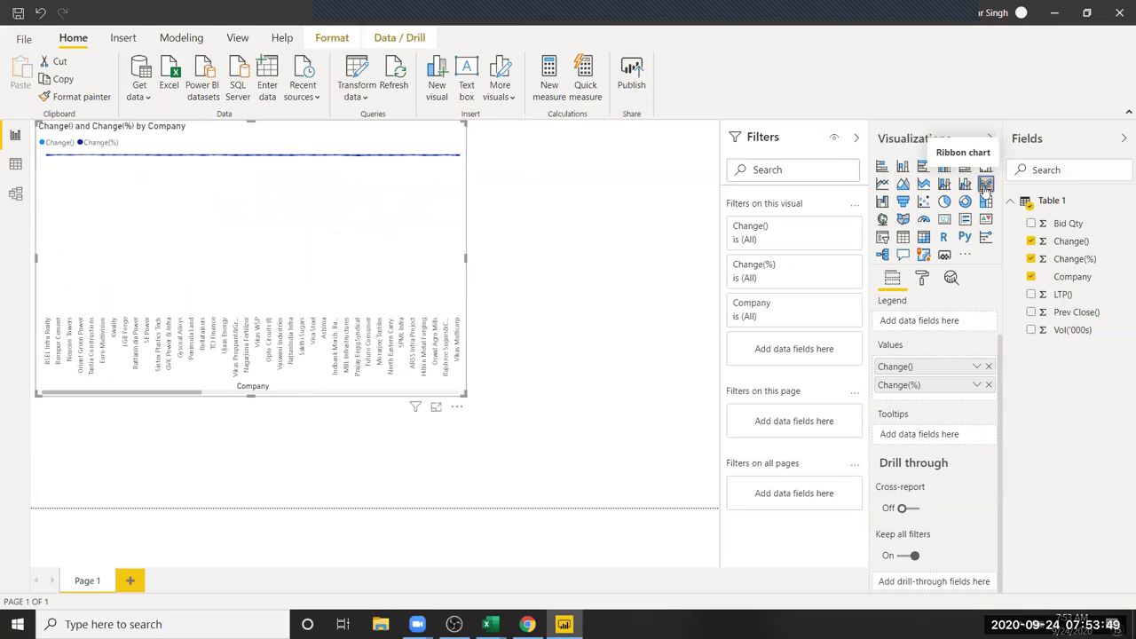
pyautogui.click(1029, 253)
pyautogui.click(1030, 242)
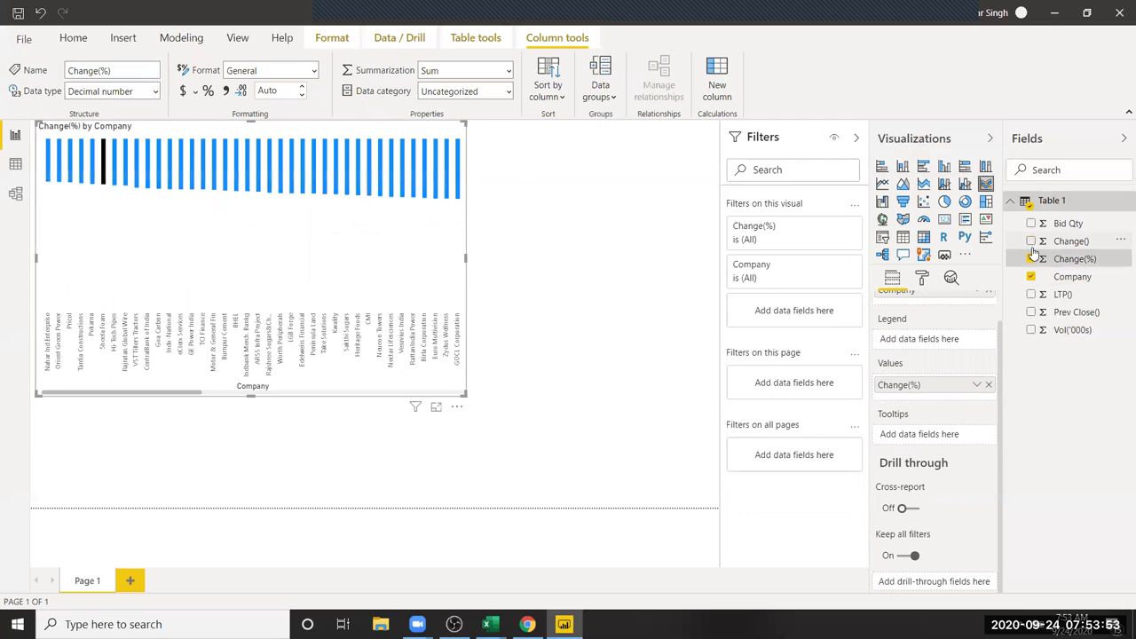
pyautogui.click(1030, 258)
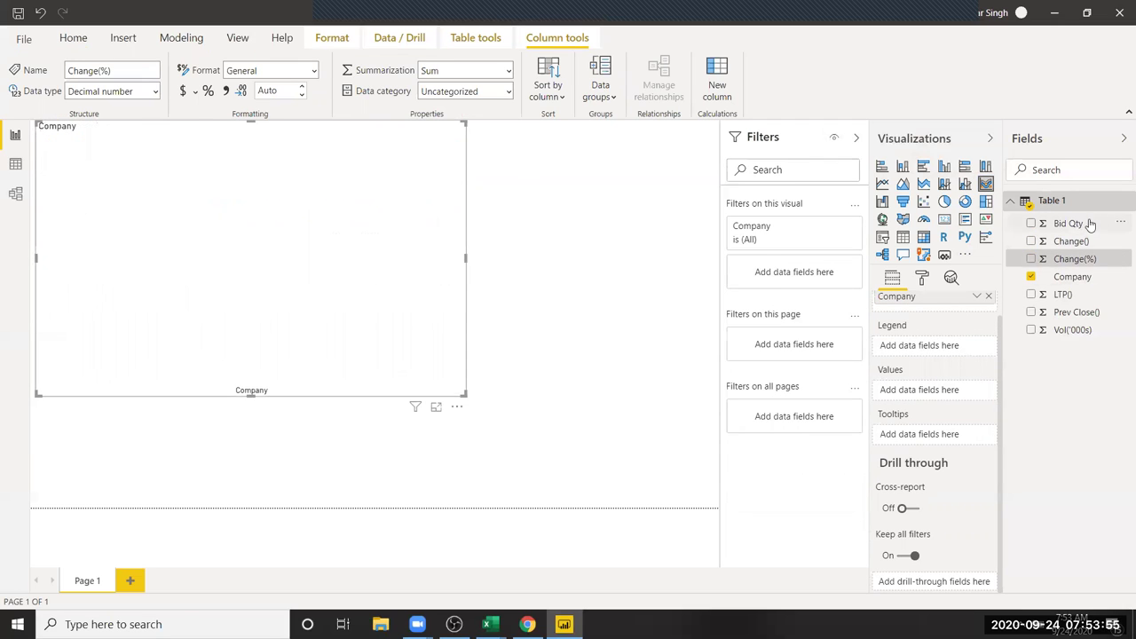
pyautogui.click(1032, 224)
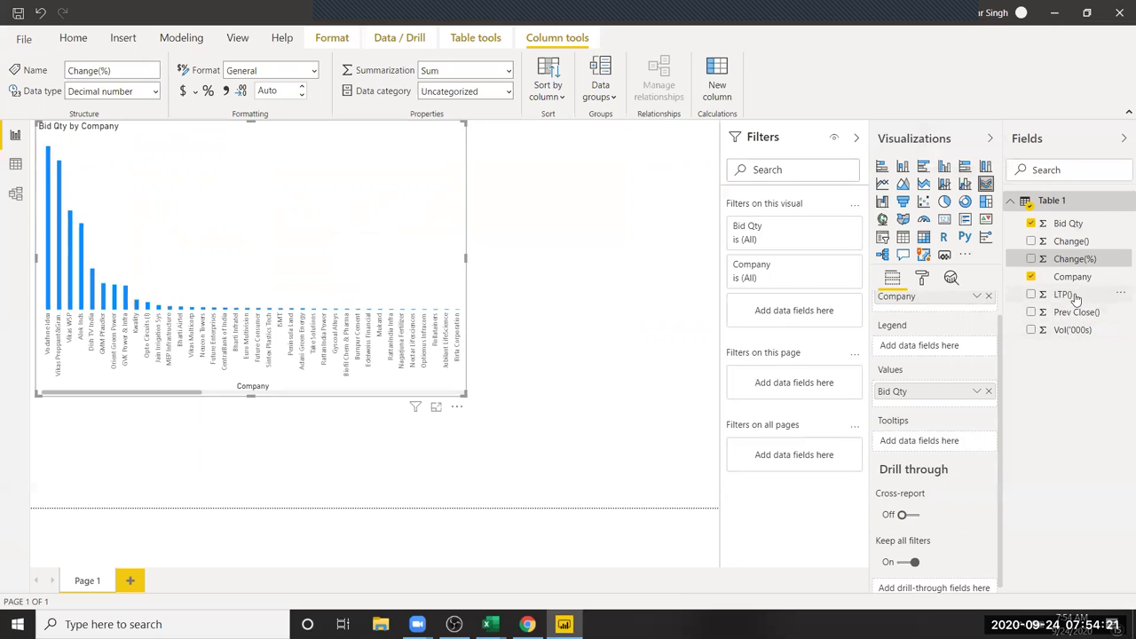
pyautogui.moveTo(1071, 294)
pyautogui.mouseDown()
pyautogui.moveTo(1063, 410)
pyautogui.moveTo(935, 411)
pyautogui.moveTo(931, 402)
pyautogui.mouseUp()
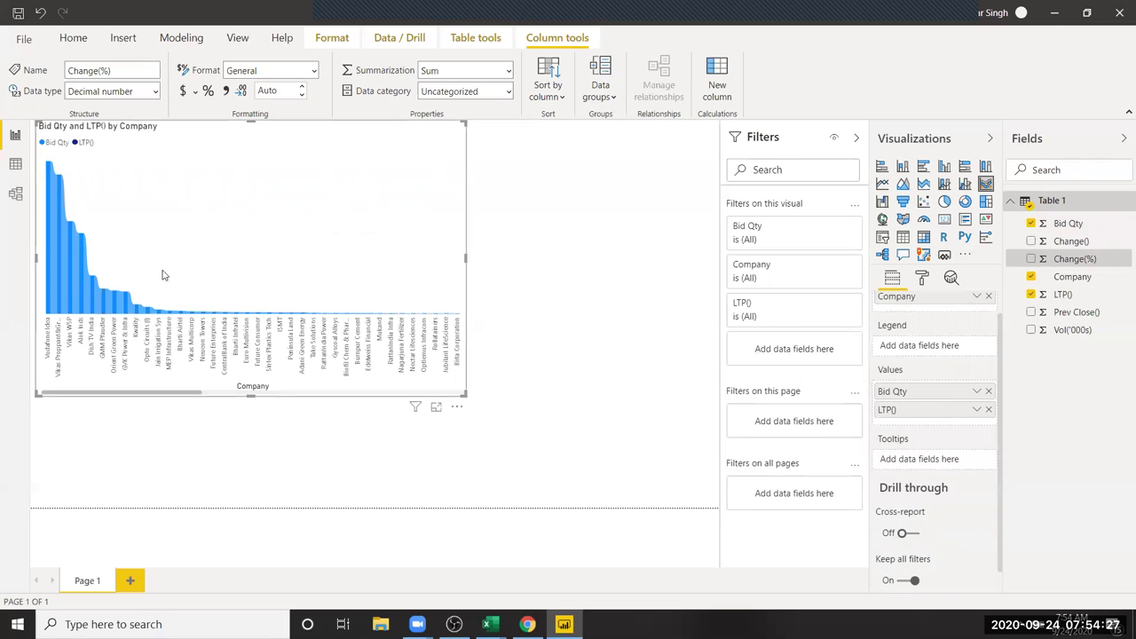
# Clear the field selection and bring up the ribbon chart's Format settings.
pyautogui.moveTo(81, 246)
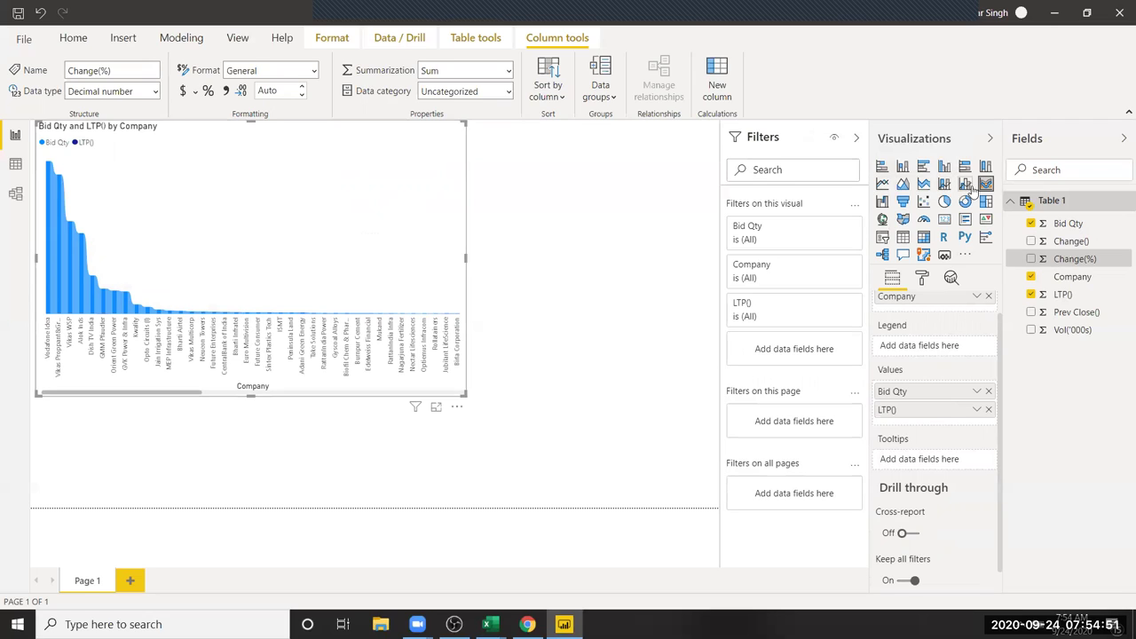
pyautogui.click(922, 293)
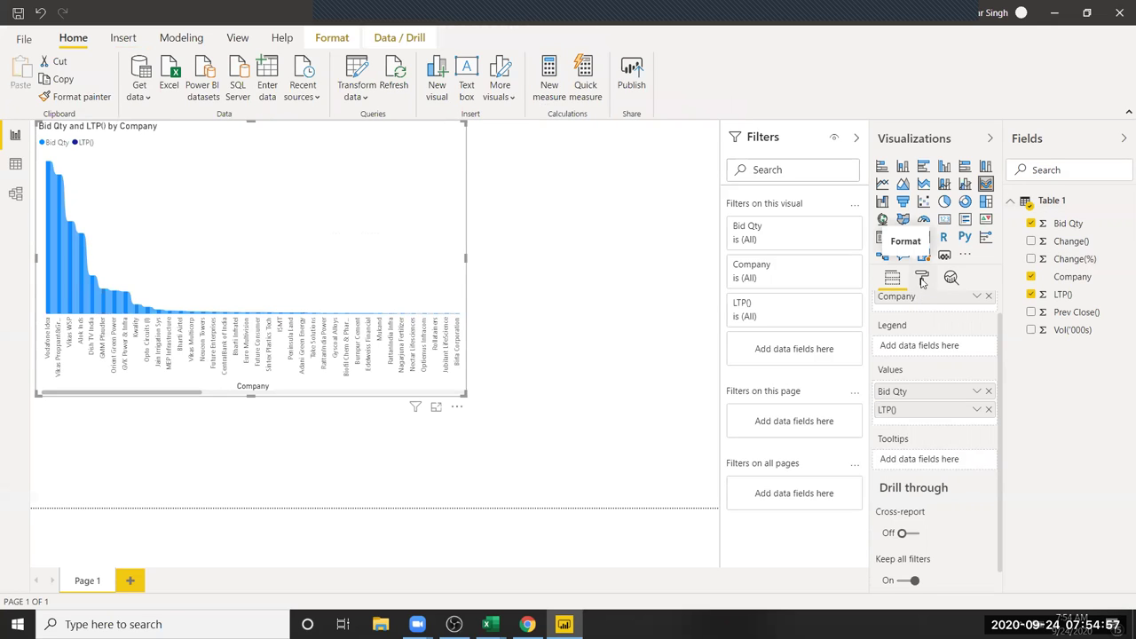
pyautogui.click(921, 280)
pyautogui.scroll(-1, 958, 482)
pyautogui.scroll(-1, 958, 483)
pyautogui.scroll(-1, 958, 482)
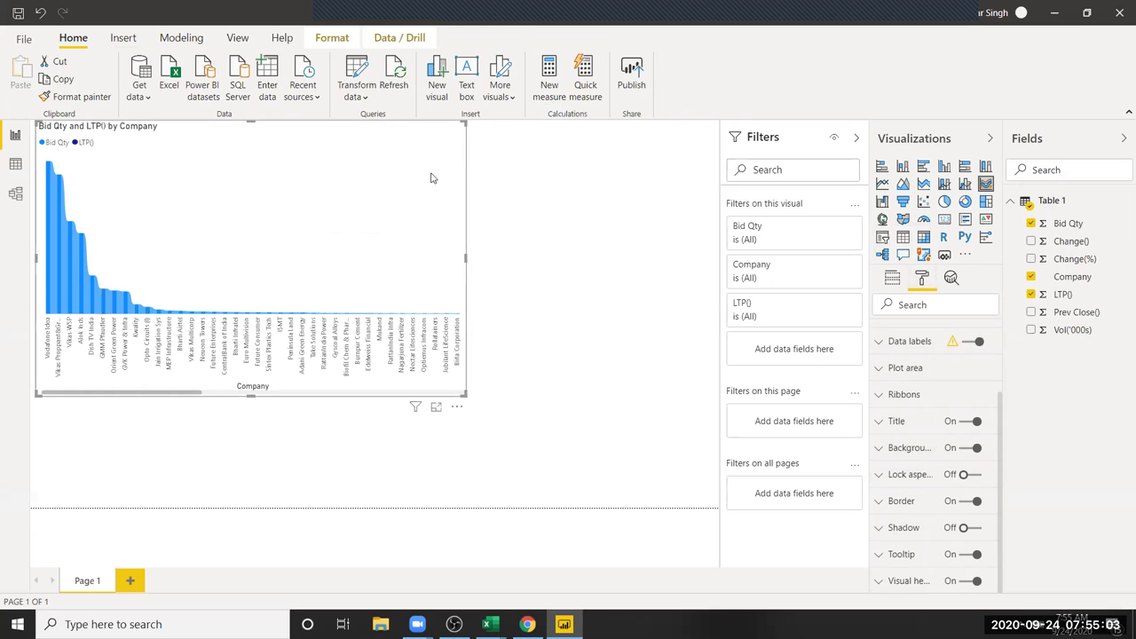
# Delete the ribbon chart and start an Enter data table with columns Month and Sales, removing Column1.
pyautogui.press('Delete')
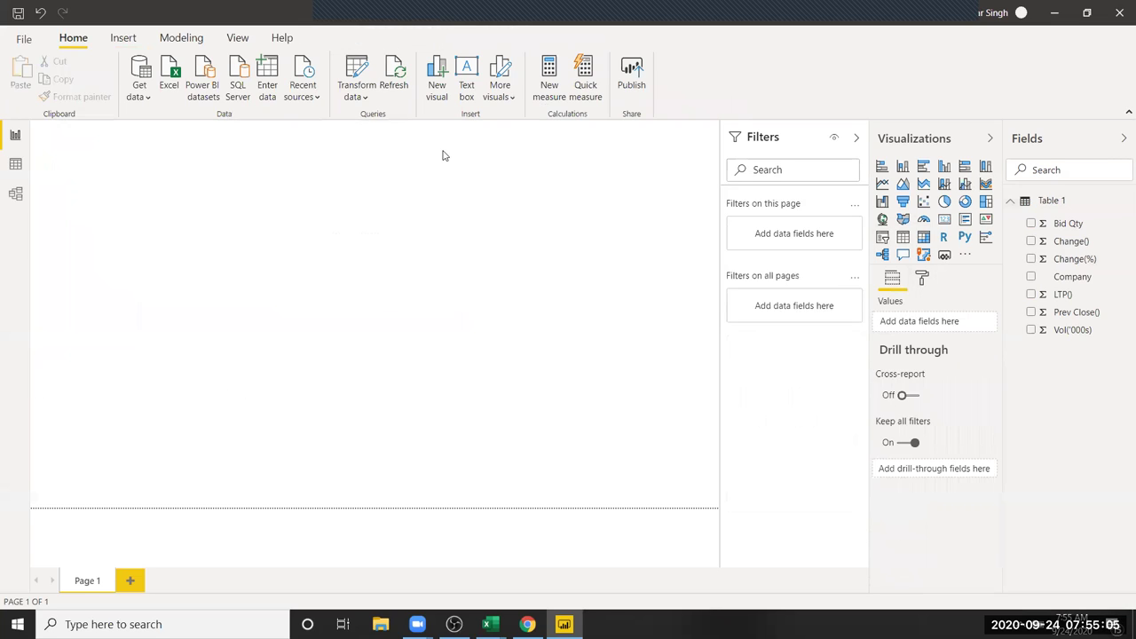
pyautogui.click(264, 81)
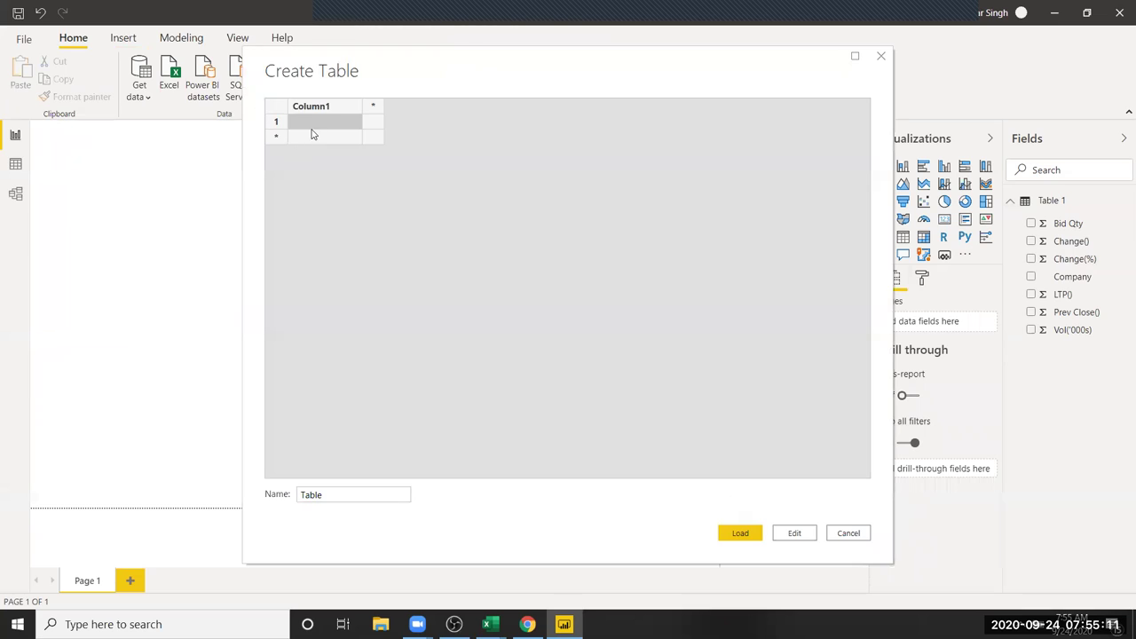
pyautogui.doubleClick(312, 108)
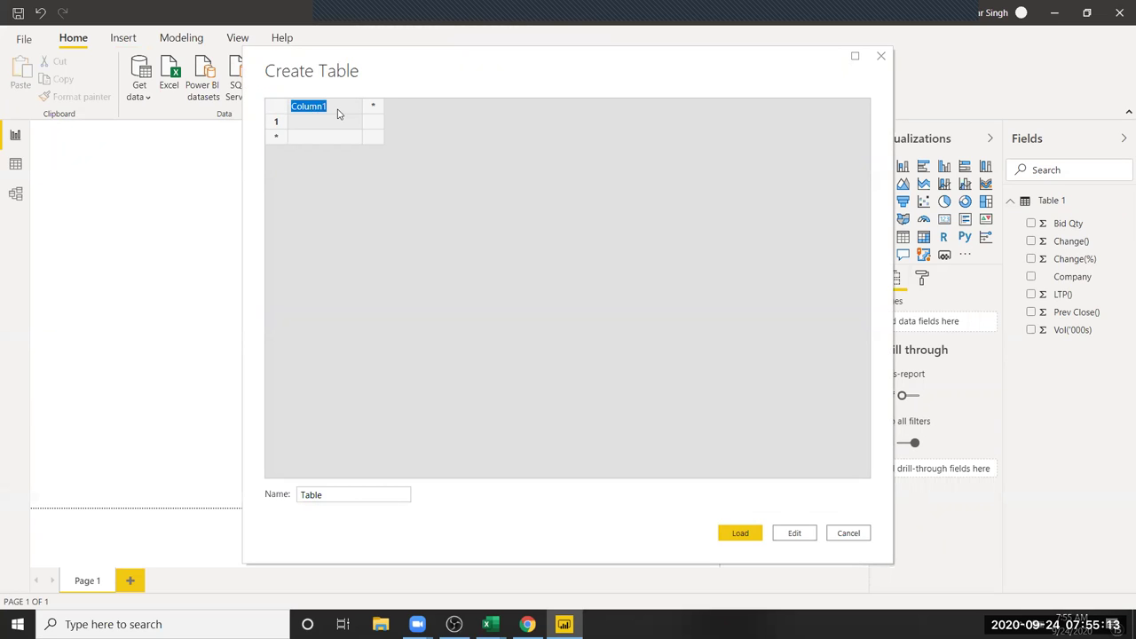
pyautogui.write('Month')
pyautogui.press('Tab')
pyautogui.write('Sales')
pyautogui.press('Tab')
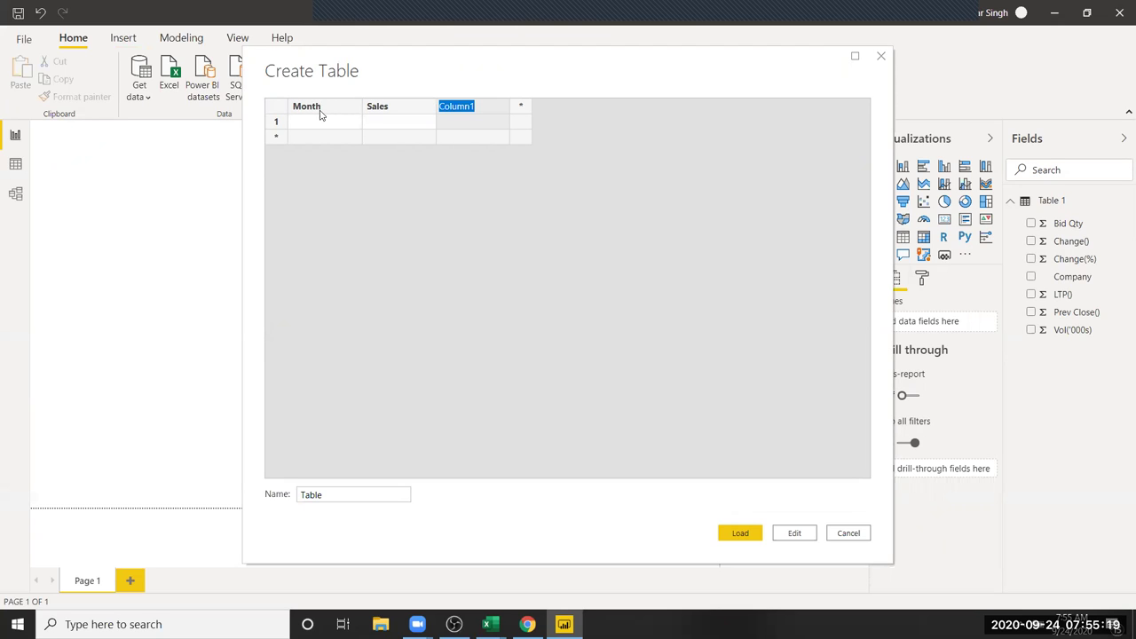
pyautogui.click(321, 122)
pyautogui.click(460, 106)
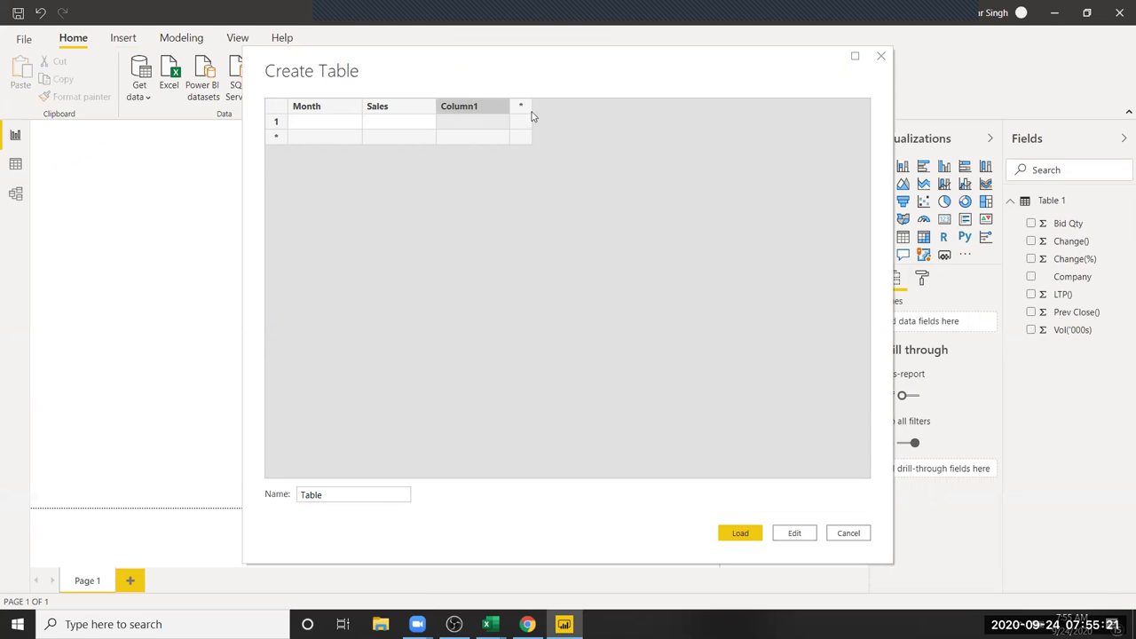
pyautogui.rightClick(487, 111)
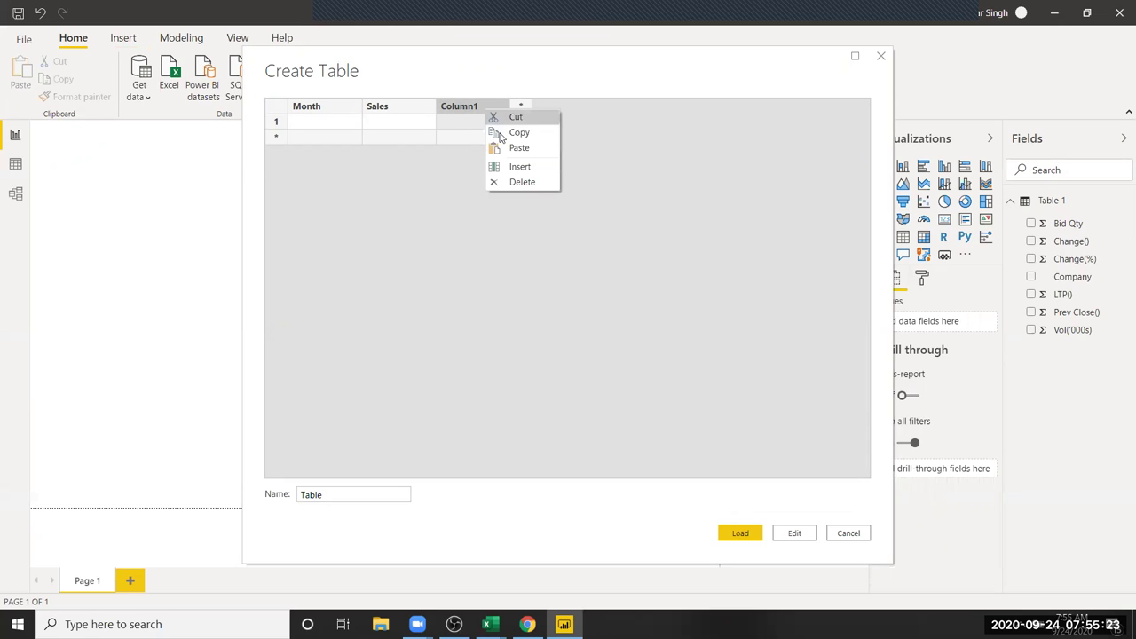
pyautogui.click(514, 182)
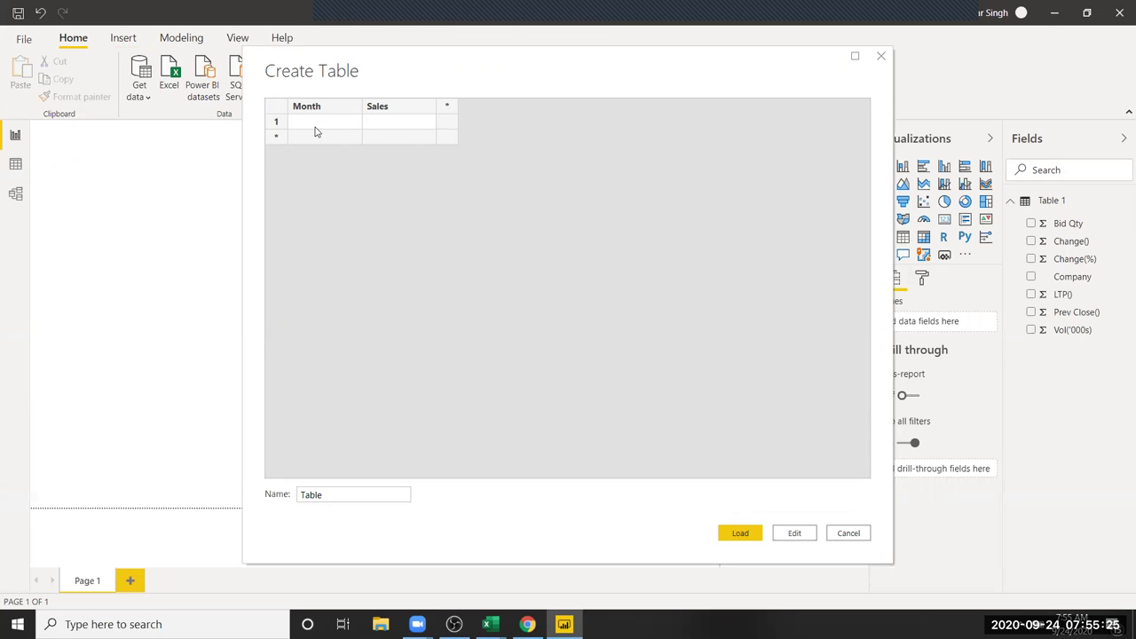
# Fill the Month column with Jan through Dec.
pyautogui.click(315, 129)
pyautogui.write('Jan')
pyautogui.press('Return')
pyautogui.write('FE')
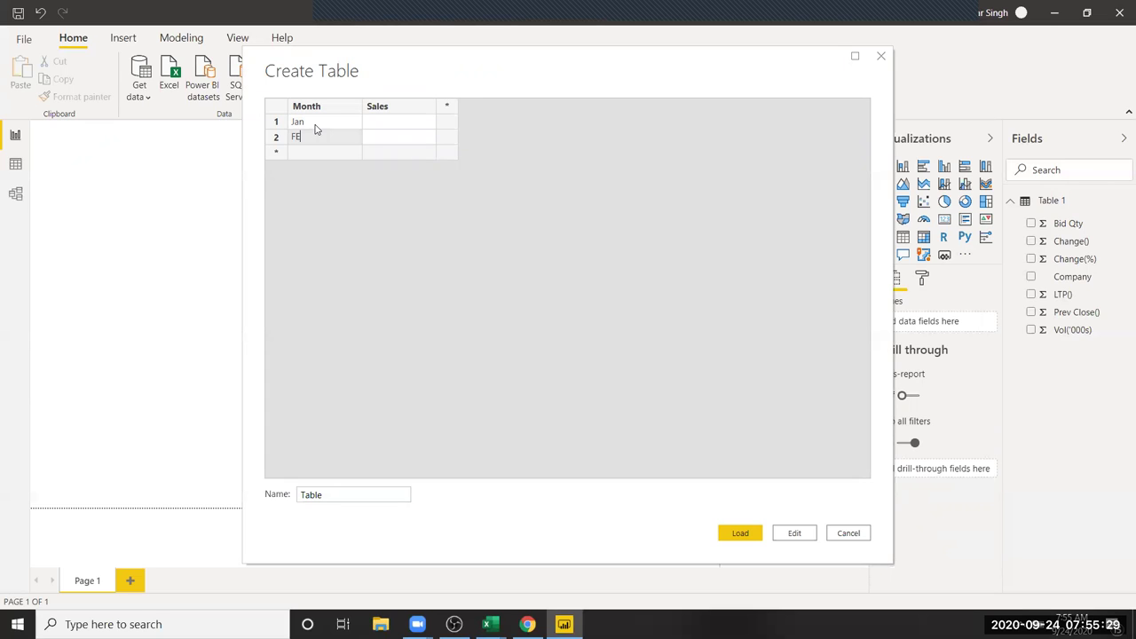
pyautogui.press('Return')
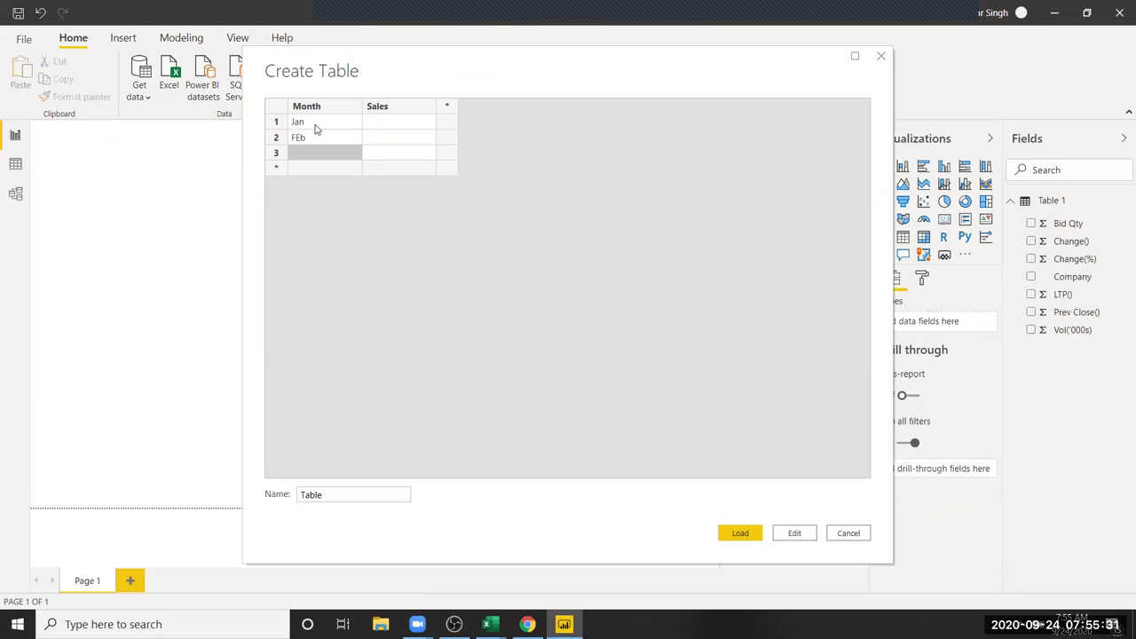
pyautogui.press('Up')
pyautogui.write('F')
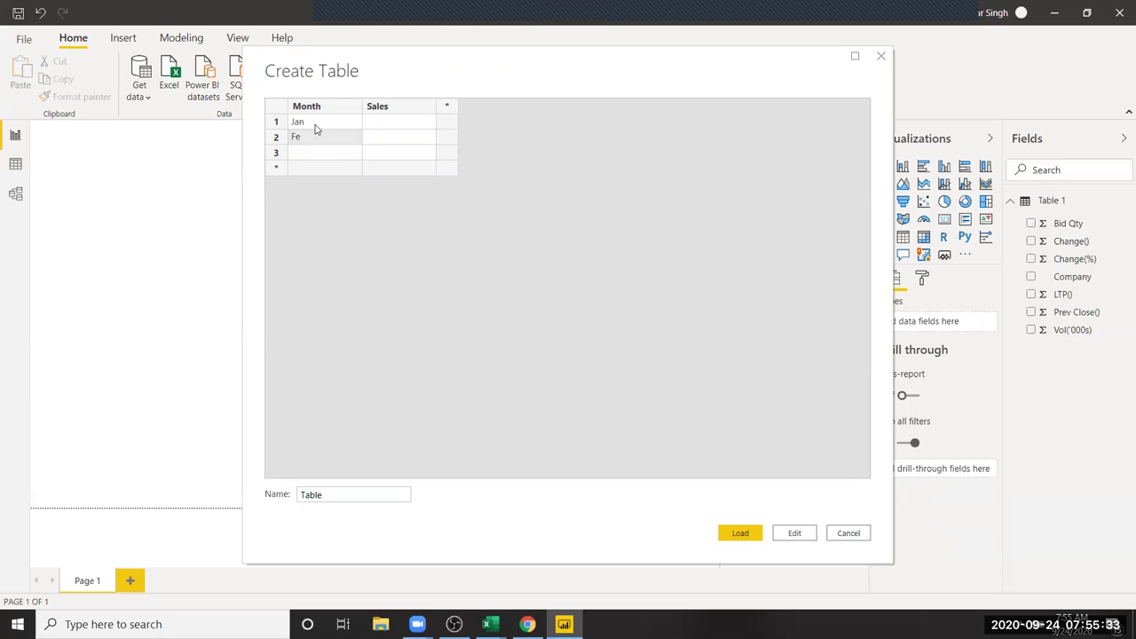
pyautogui.press('Return')
pyautogui.write('Mar')
pyautogui.press('Return')
pyautogui.write('Apr')
pyautogui.press('Return')
pyautogui.write('May')
pyautogui.press('Return')
pyautogui.write('Jun')
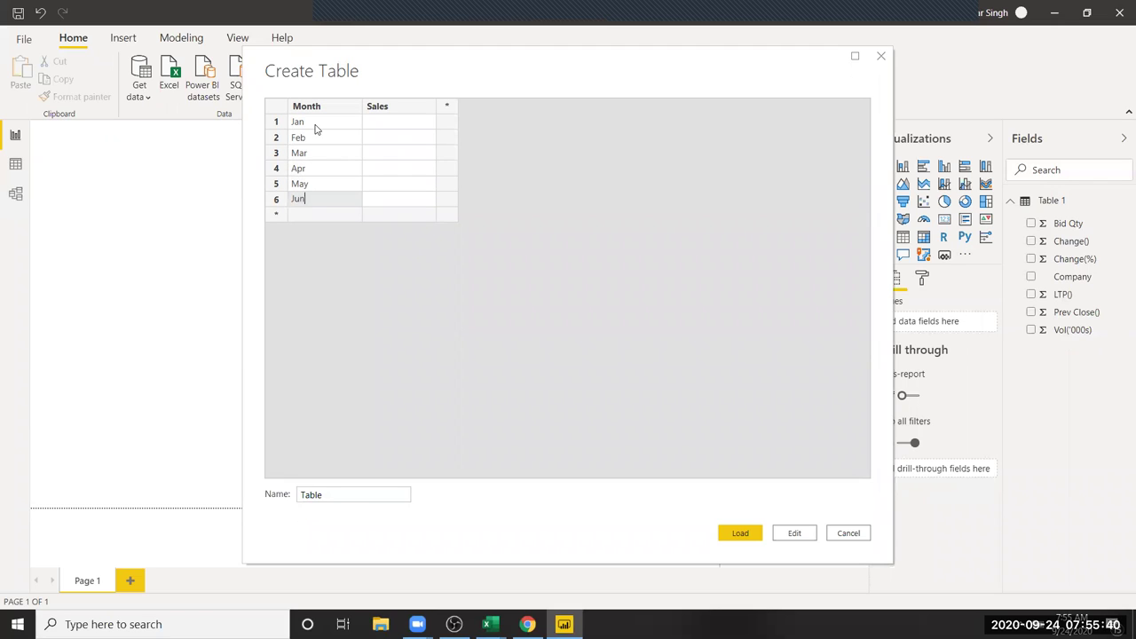
pyautogui.press('Return')
pyautogui.write('Jul')
pyautogui.press('Return')
pyautogui.write('Aug')
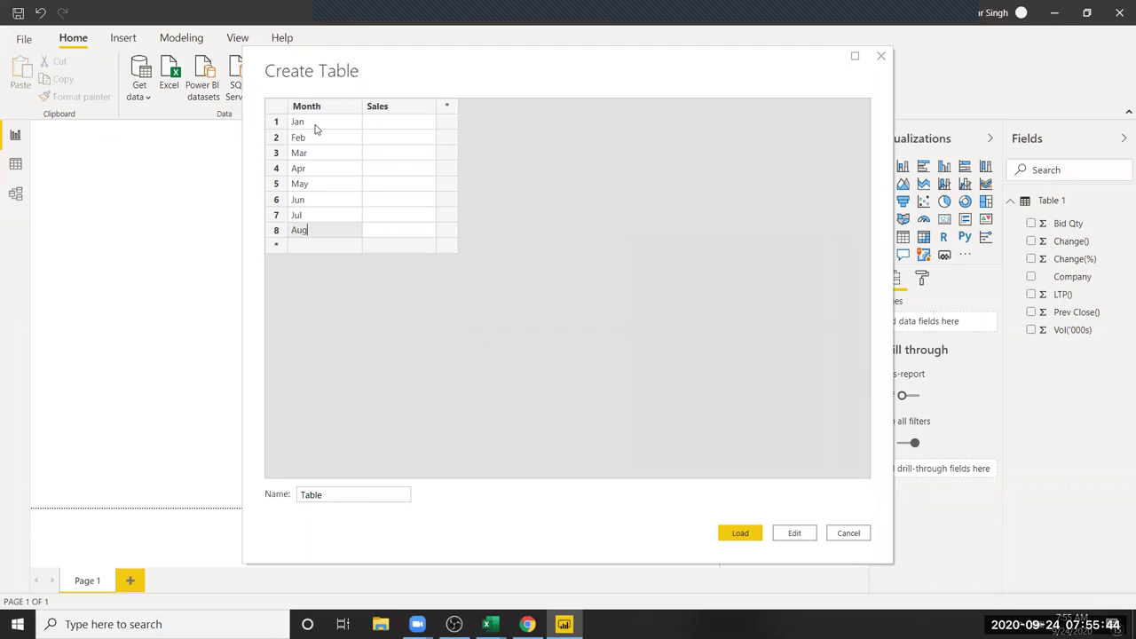
pyautogui.press('Return')
pyautogui.write('Sep')
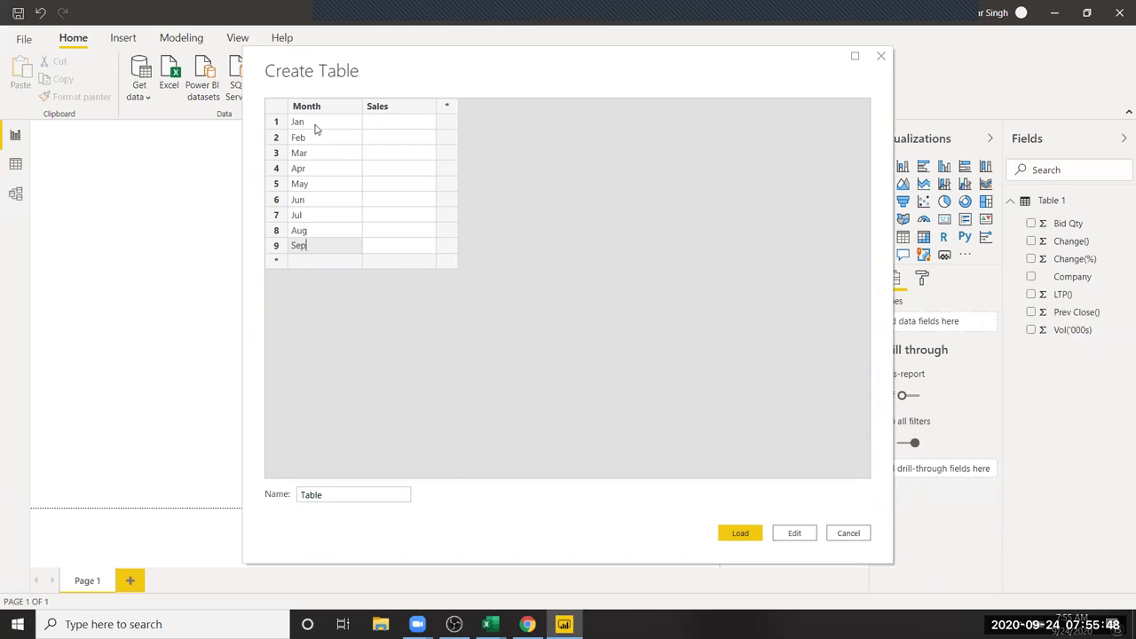
pyautogui.press('Return')
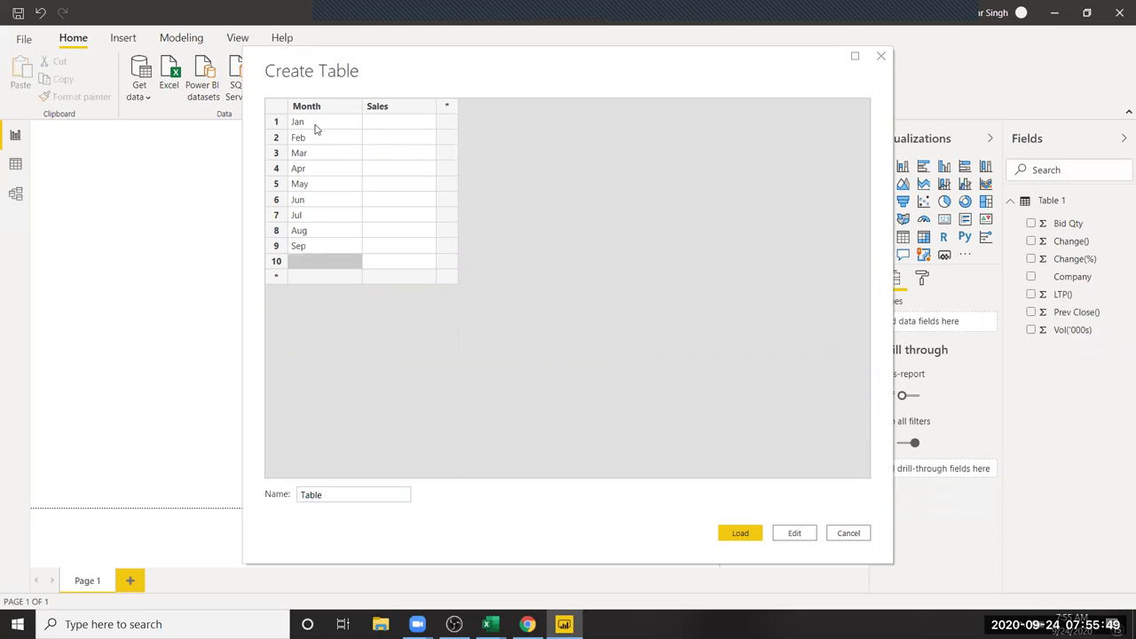
pyautogui.write('Oc')
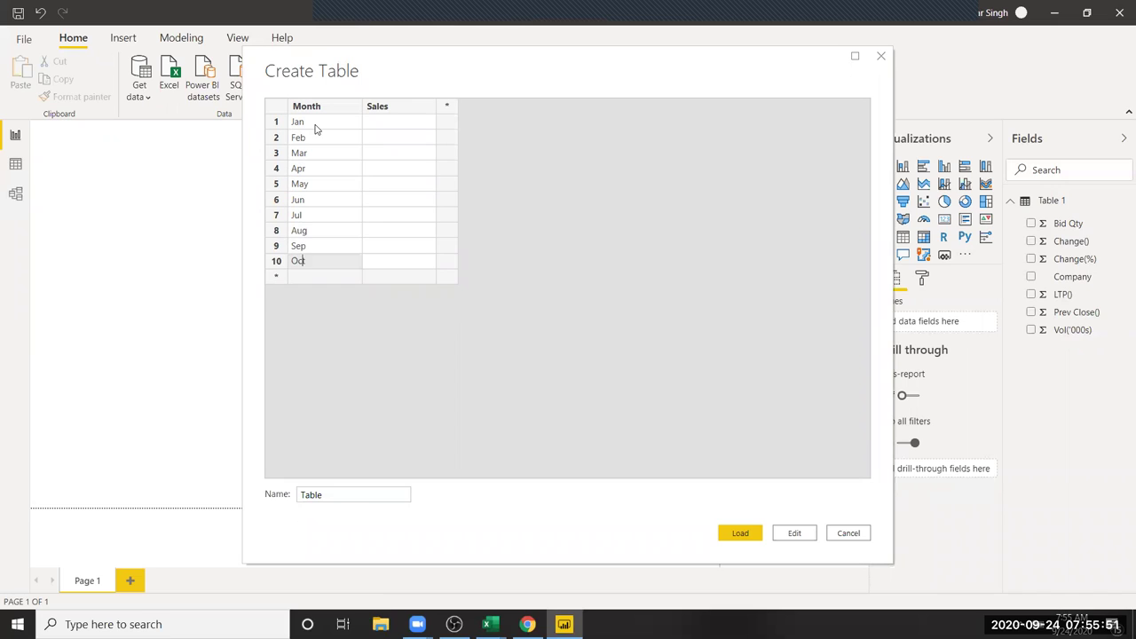
pyautogui.write('t')
pyautogui.press('Return')
pyautogui.write('De')
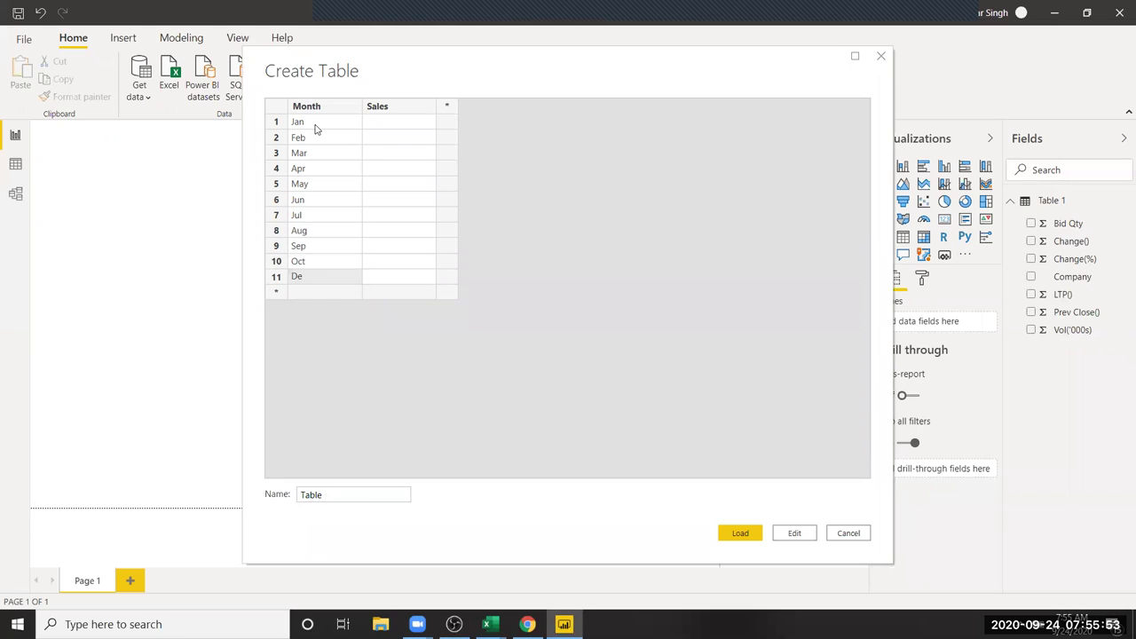
pyautogui.write('Nov')
pyautogui.press('Return')
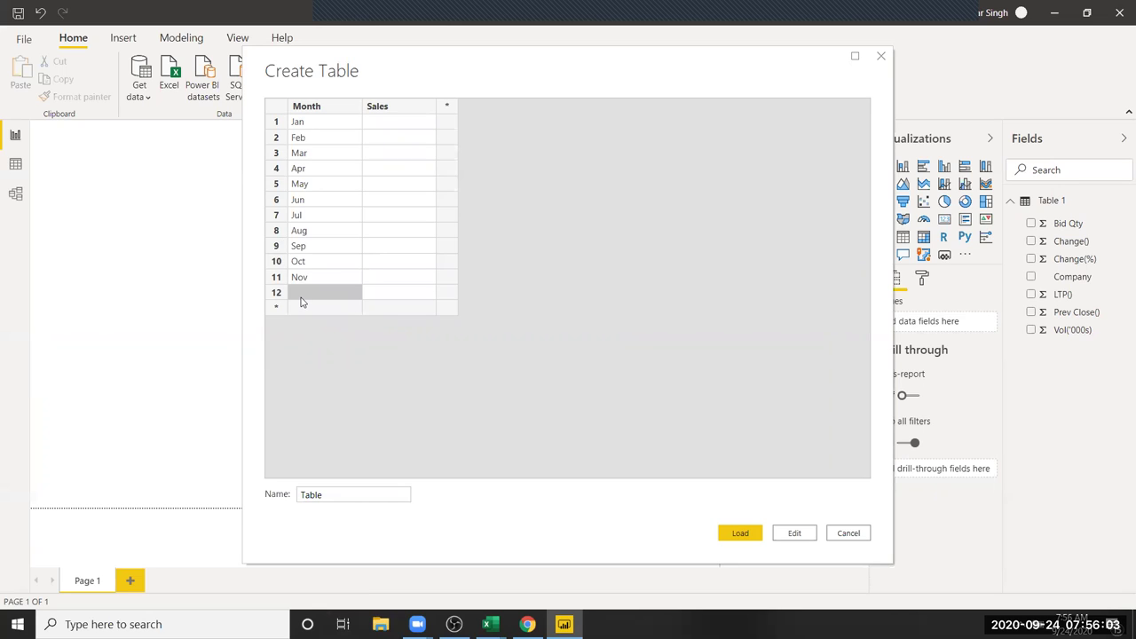
pyautogui.write('Dec')
pyautogui.click(388, 128)
# Enter Sales values 58, 65, 25, 36, 52, 45, 85, 65, 95, 25, 15, 65 for Jan–Dec.
pyautogui.write('58')
pyautogui.press('Return')
pyautogui.write('65')
pyautogui.press('Return')
pyautogui.write('25')
pyautogui.press('Return')
pyautogui.write('36')
pyautogui.press('Return')
pyautogui.write('52')
pyautogui.press('Return')
pyautogui.write('45')
pyautogui.press('Return')
pyautogui.write('85')
pyautogui.press('Return')
pyautogui.write('65')
pyautogui.press('Return')
pyautogui.write('95')
pyautogui.press('Return')
pyautogui.write('25 15')
pyautogui.press('Return')
pyautogui.write('6')
pyautogui.press('Return')
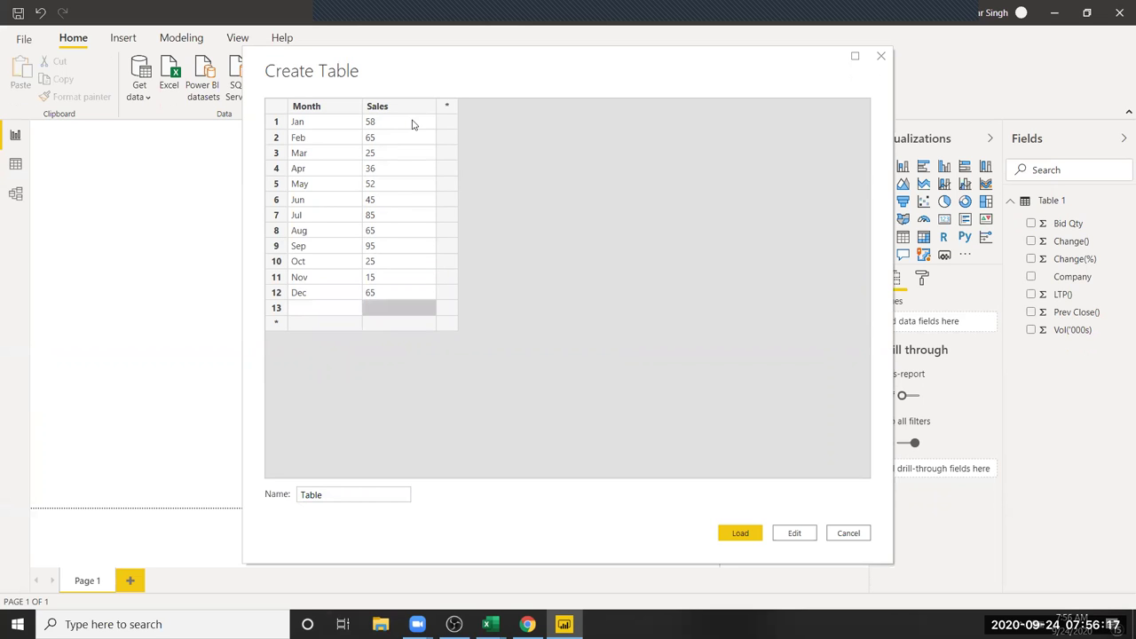
# Load the Month and Sales table and expand it in the Fields list.
pyautogui.click(734, 526)
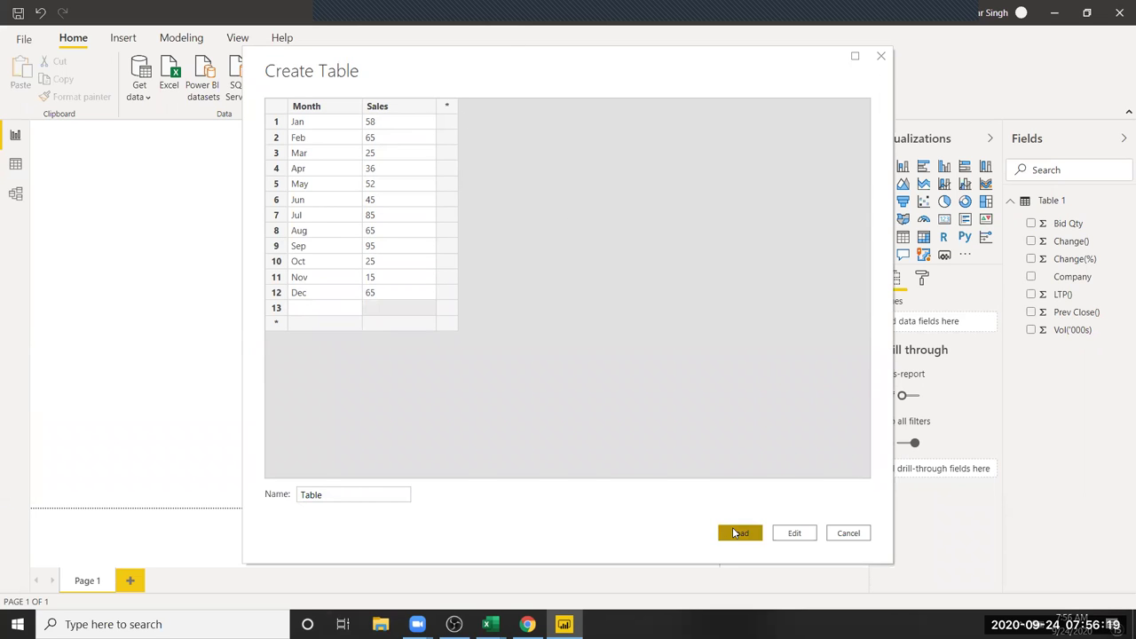
pyautogui.hotkey('alt', 'Tab')
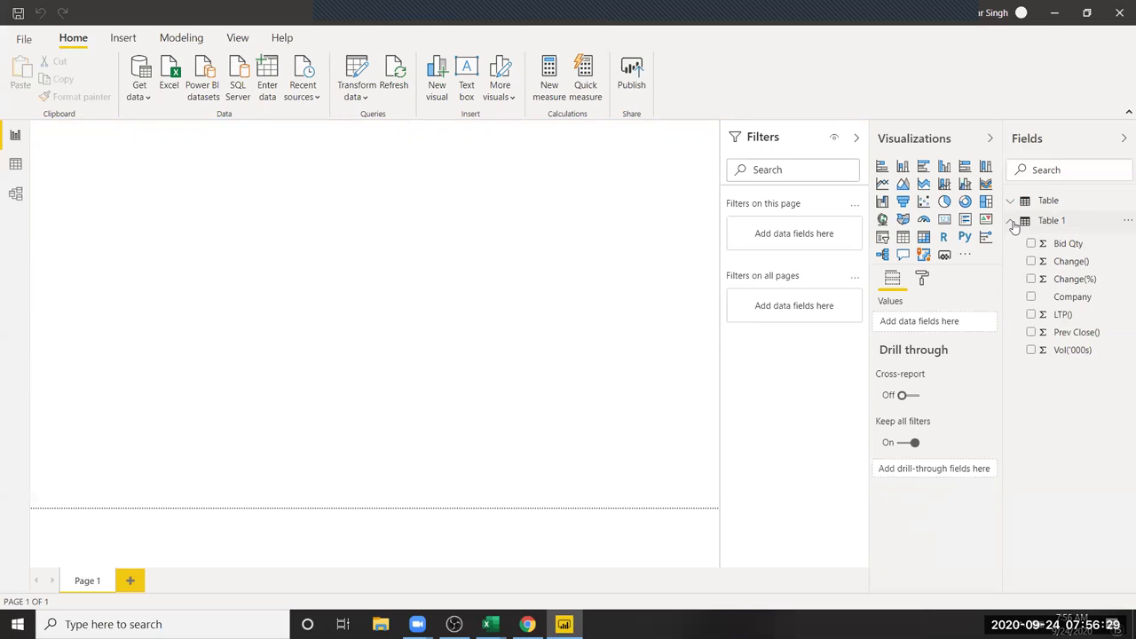
pyautogui.click(1014, 224)
pyautogui.click(1013, 205)
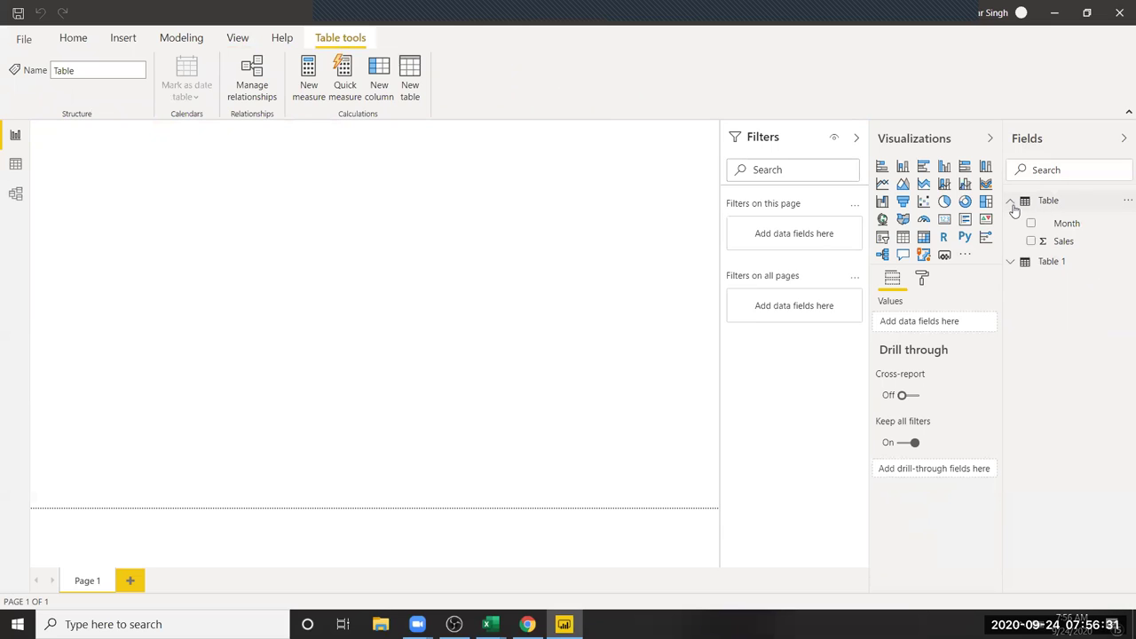
# Add a waterfall chart with Month as category and Sales as values, then enlarge it.
pyautogui.click(882, 203)
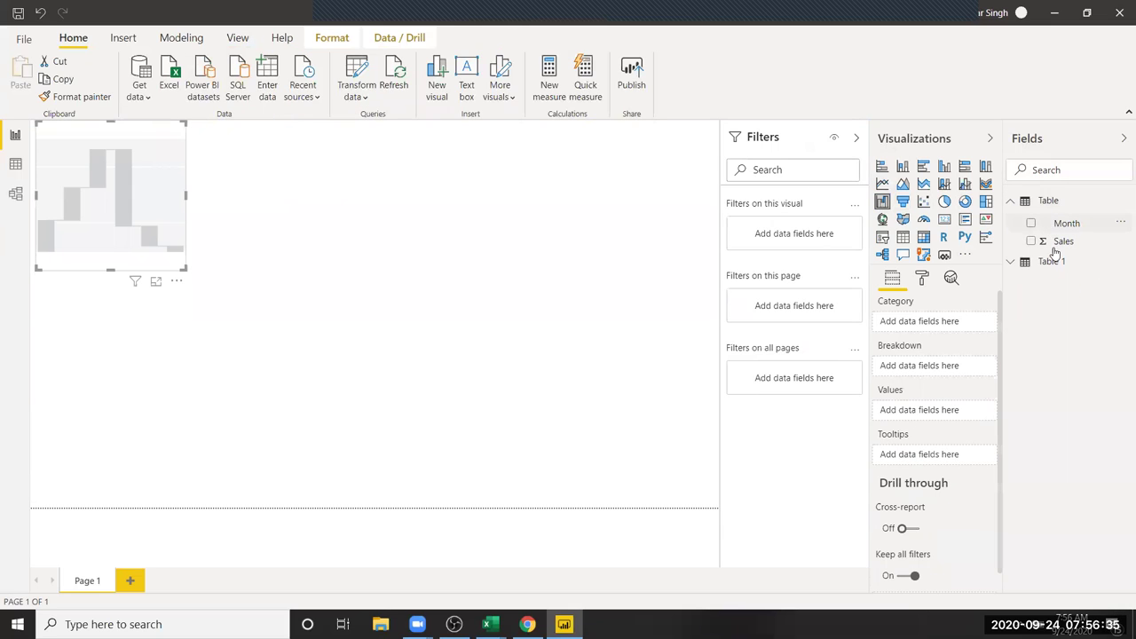
pyautogui.moveTo(1064, 225)
pyautogui.mouseDown()
pyautogui.moveTo(349, 255)
pyautogui.moveTo(147, 222)
pyautogui.mouseUp()
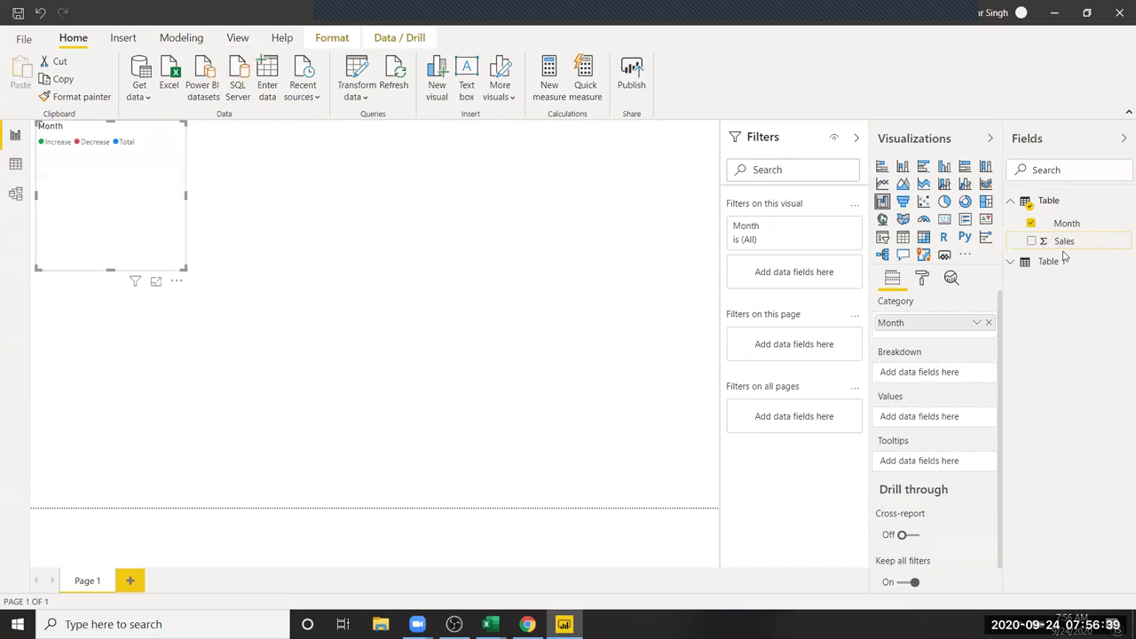
pyautogui.moveTo(1064, 242); pyautogui.dragTo(139, 237)
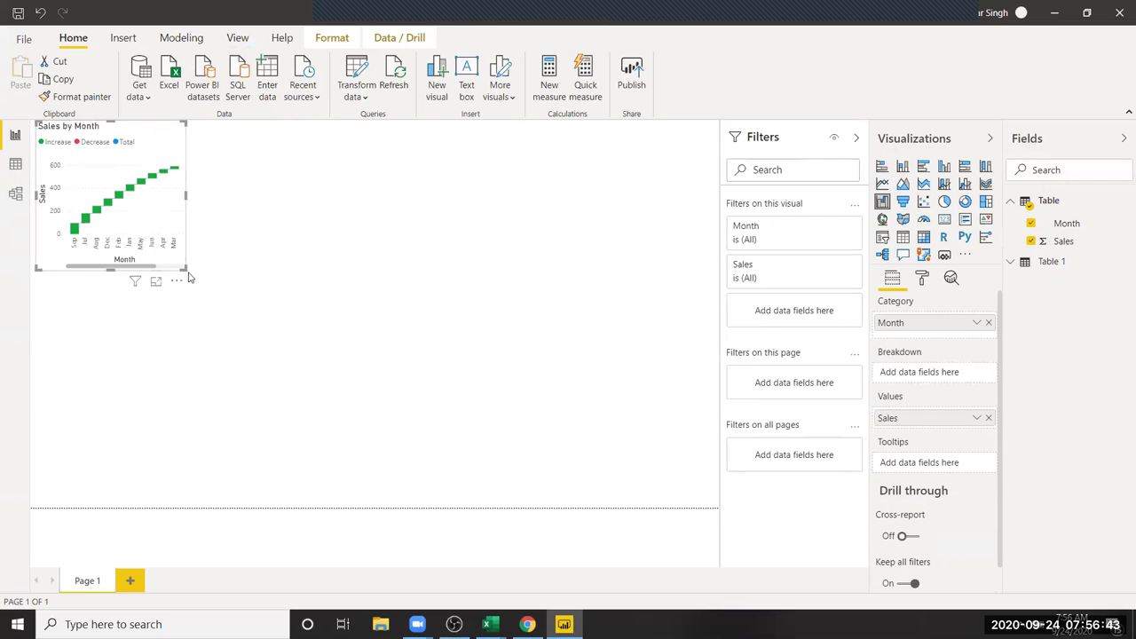
pyautogui.moveTo(187, 268); pyautogui.dragTo(444, 436)
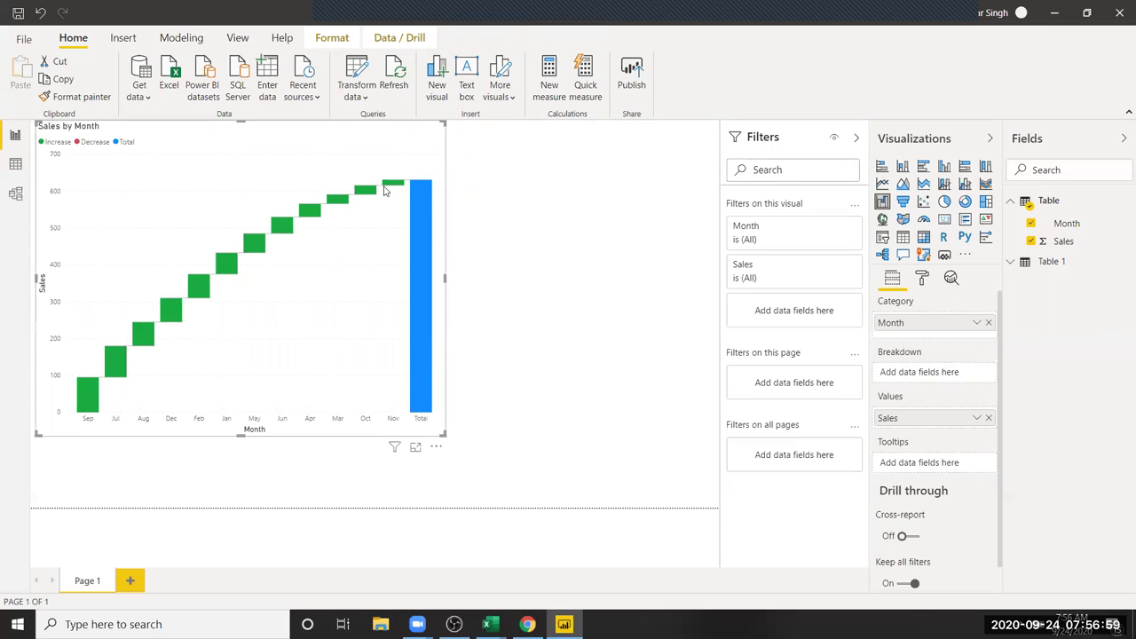
pyautogui.moveTo(91, 400)
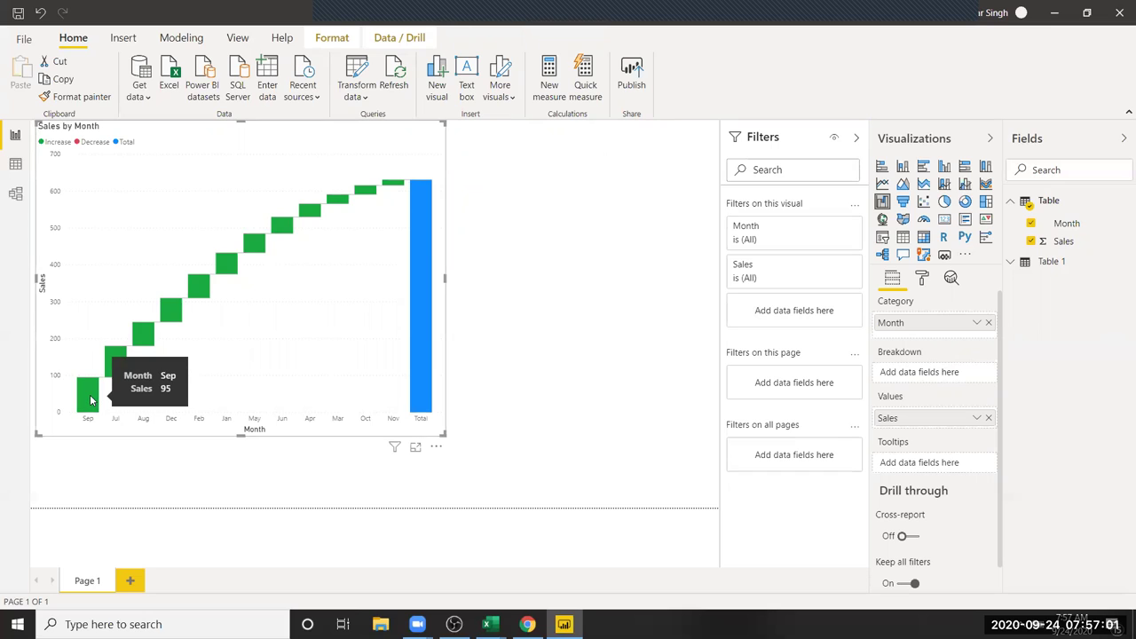
pyautogui.moveTo(121, 371)
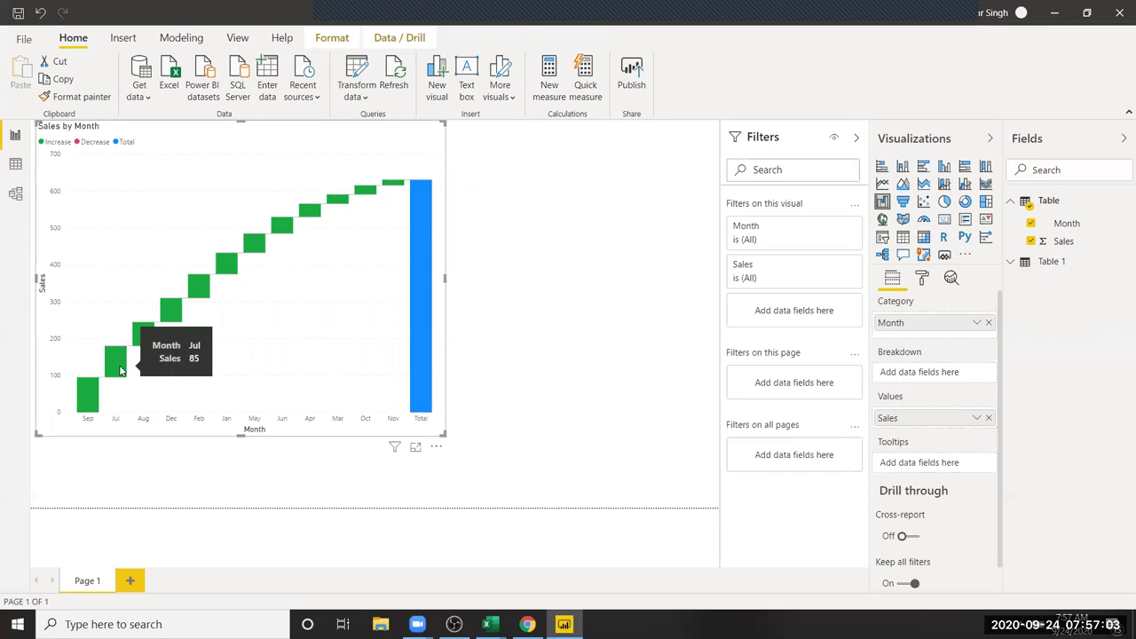
pyautogui.moveTo(136, 337)
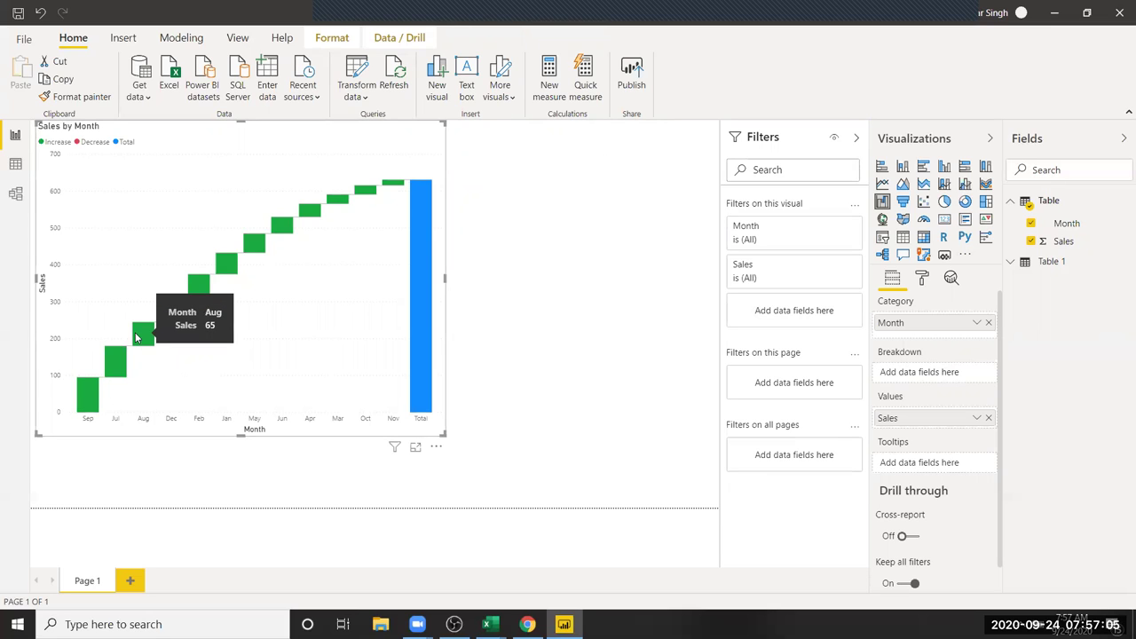
pyautogui.moveTo(174, 321)
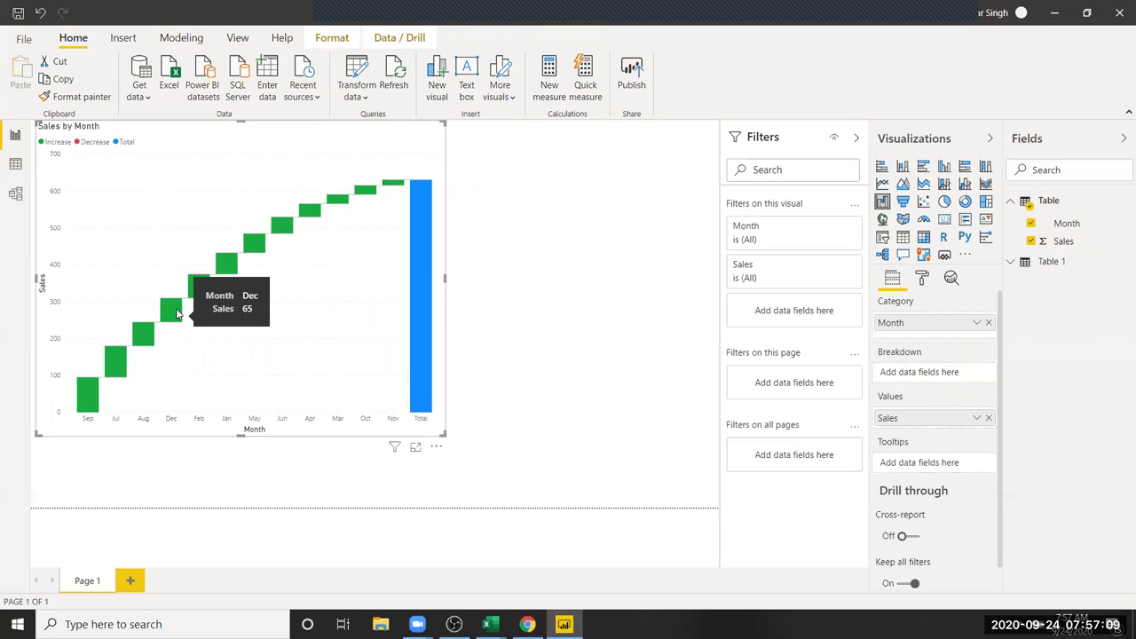
pyautogui.moveTo(189, 291)
pyautogui.moveTo(227, 268)
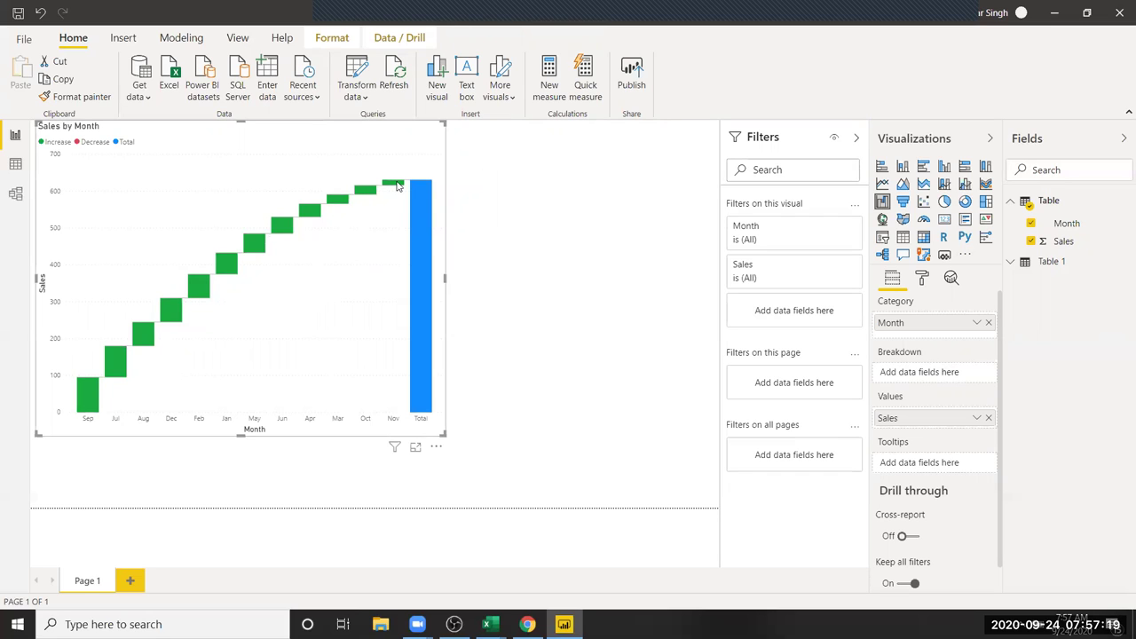
pyautogui.moveTo(398, 185)
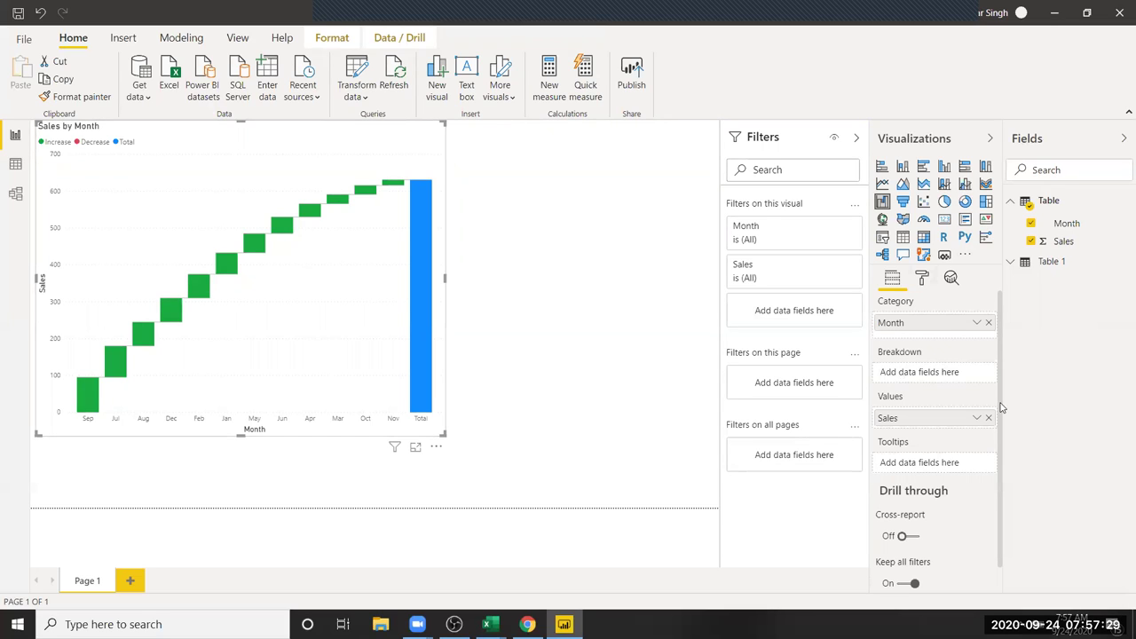
pyautogui.scroll(-1, 1001, 421)
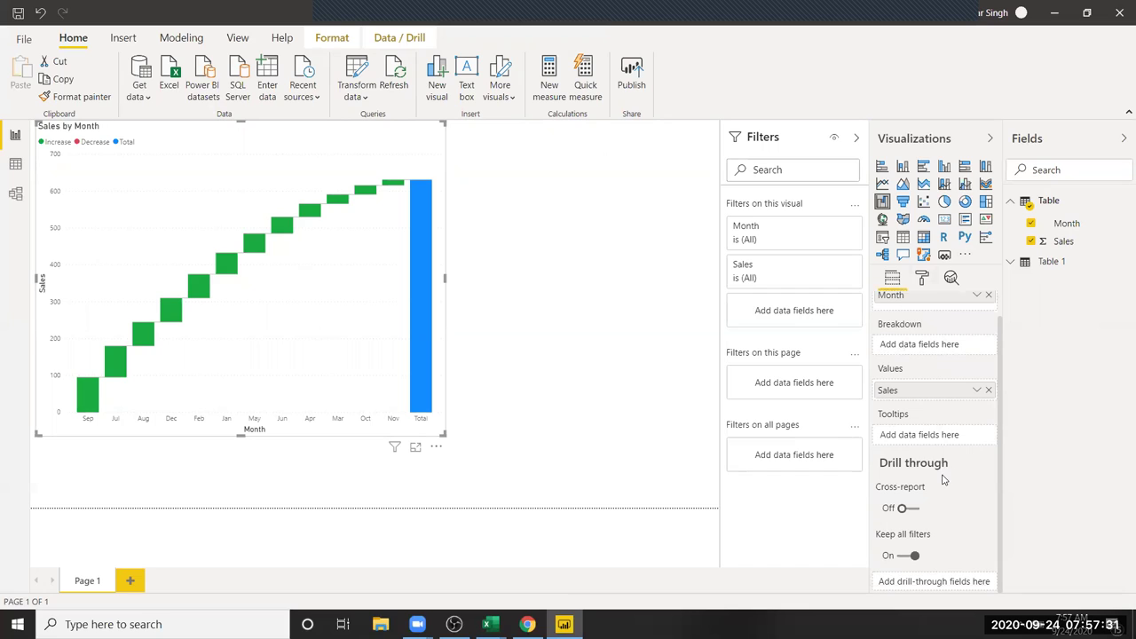
pyautogui.scroll(1, 944, 480)
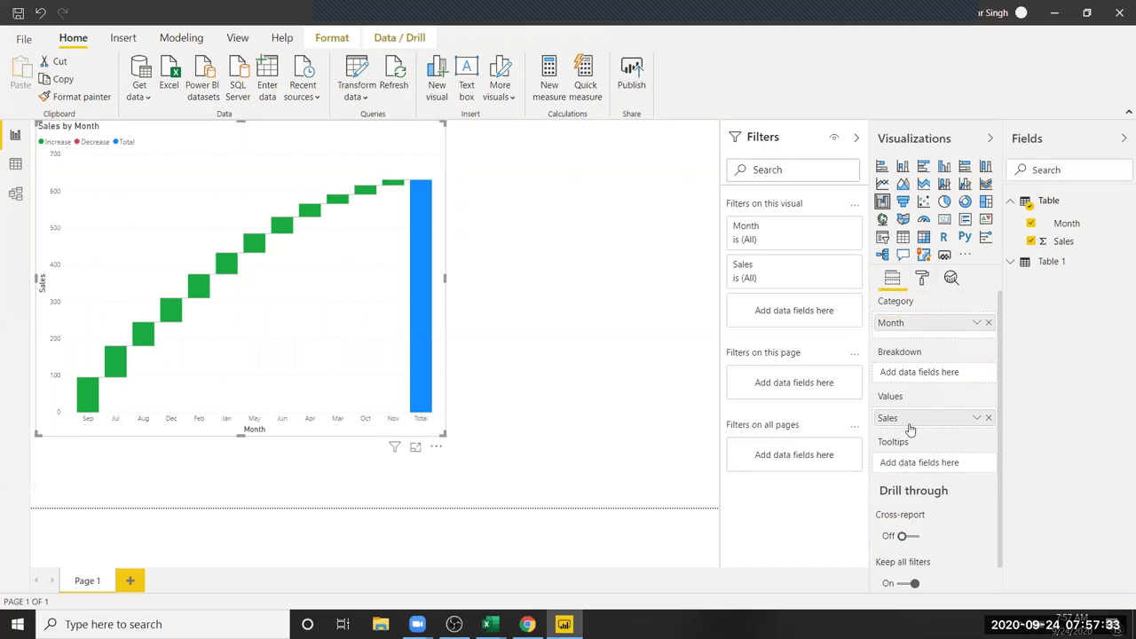
pyautogui.moveTo(909, 428)
pyautogui.mouseDown()
pyautogui.moveTo(915, 380)
pyautogui.moveTo(900, 424)
pyautogui.mouseUp()
# In the Book1 workbook's Sheet2, enter the column headers Name, City and Sales.
pyautogui.moveTo(487, 624)
pyautogui.click(418, 579)
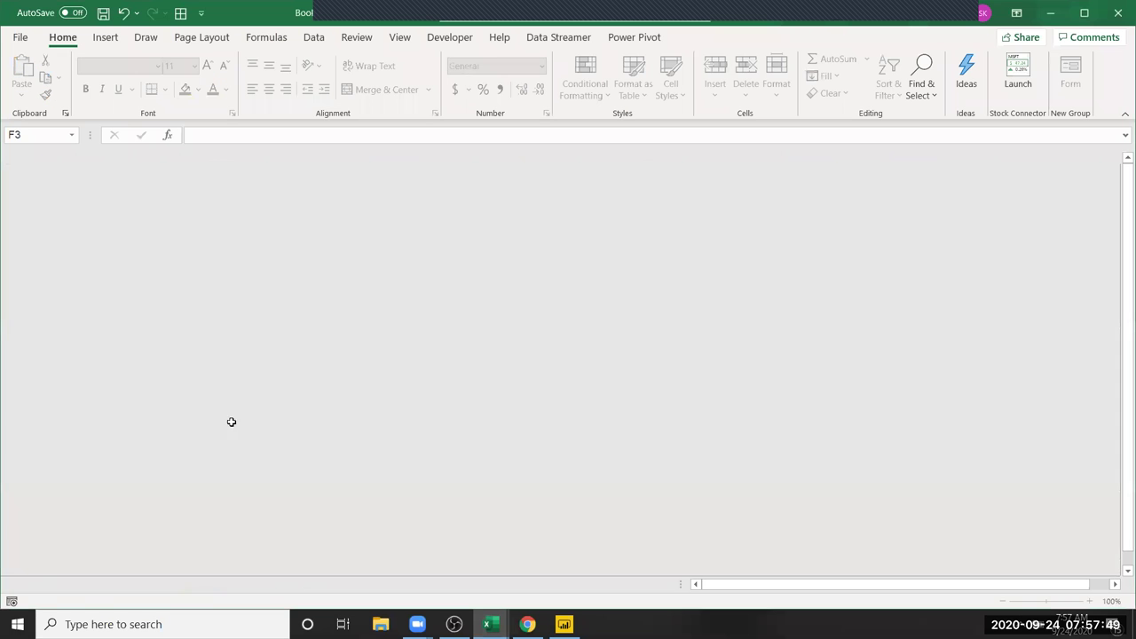
pyautogui.moveTo(32, 171); pyautogui.dragTo(139, 201)
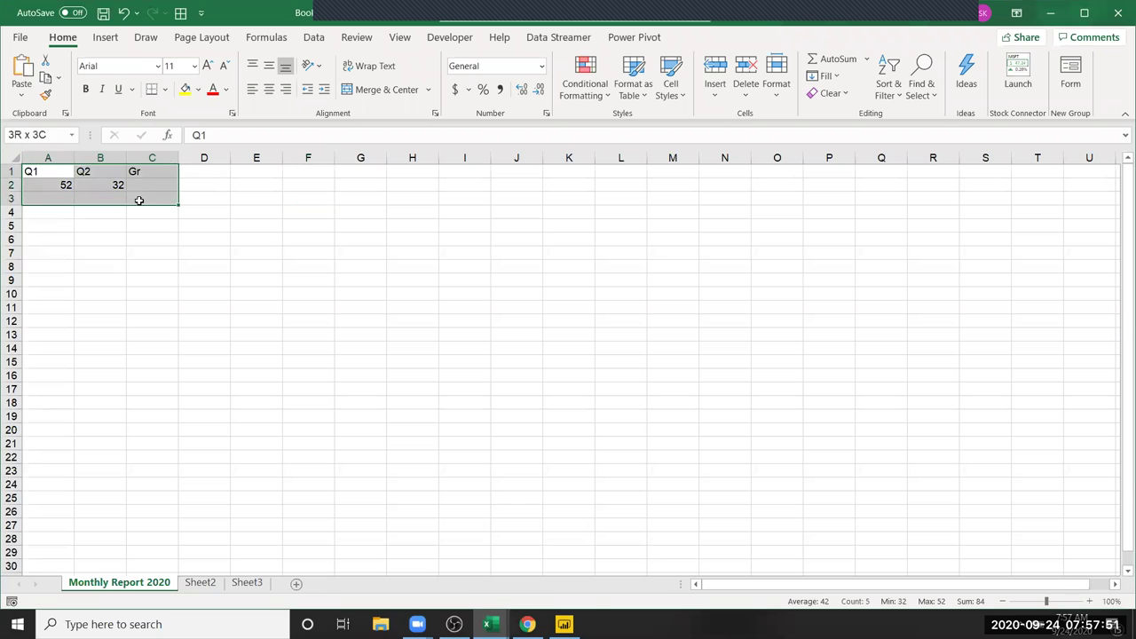
pyautogui.click(199, 581)
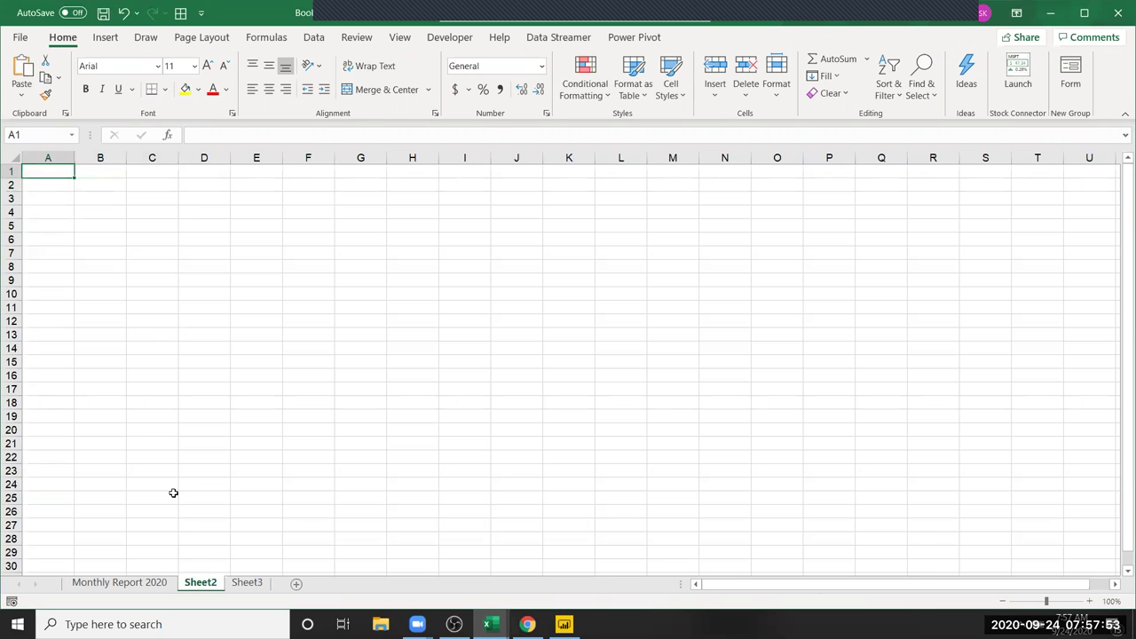
pyautogui.write('Name')
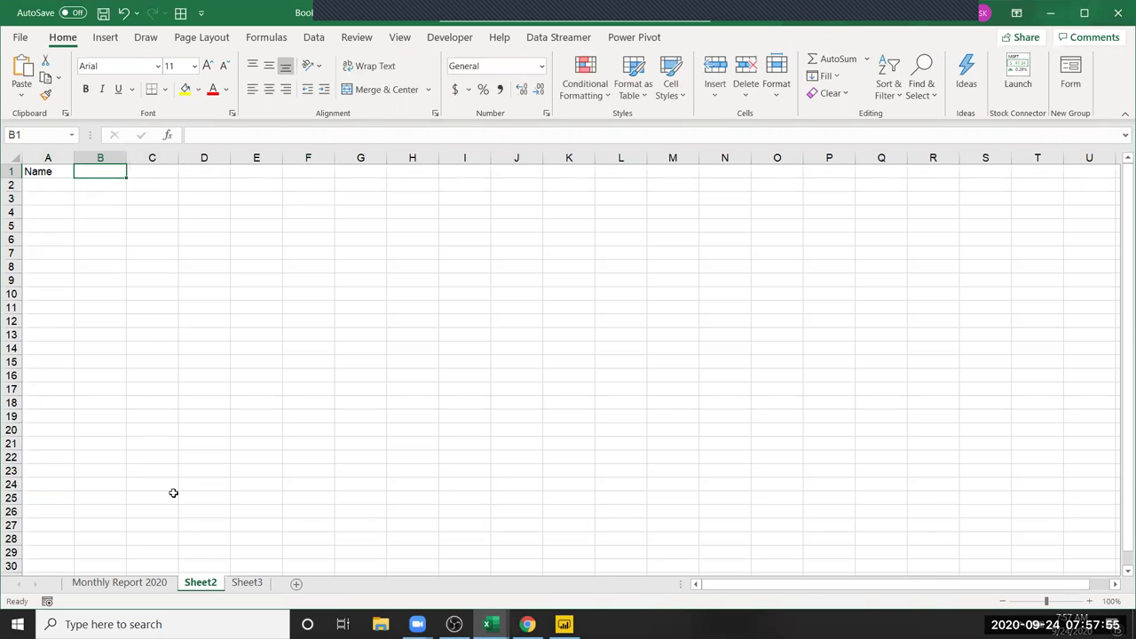
pyautogui.write('City')
pyautogui.press('Tab')
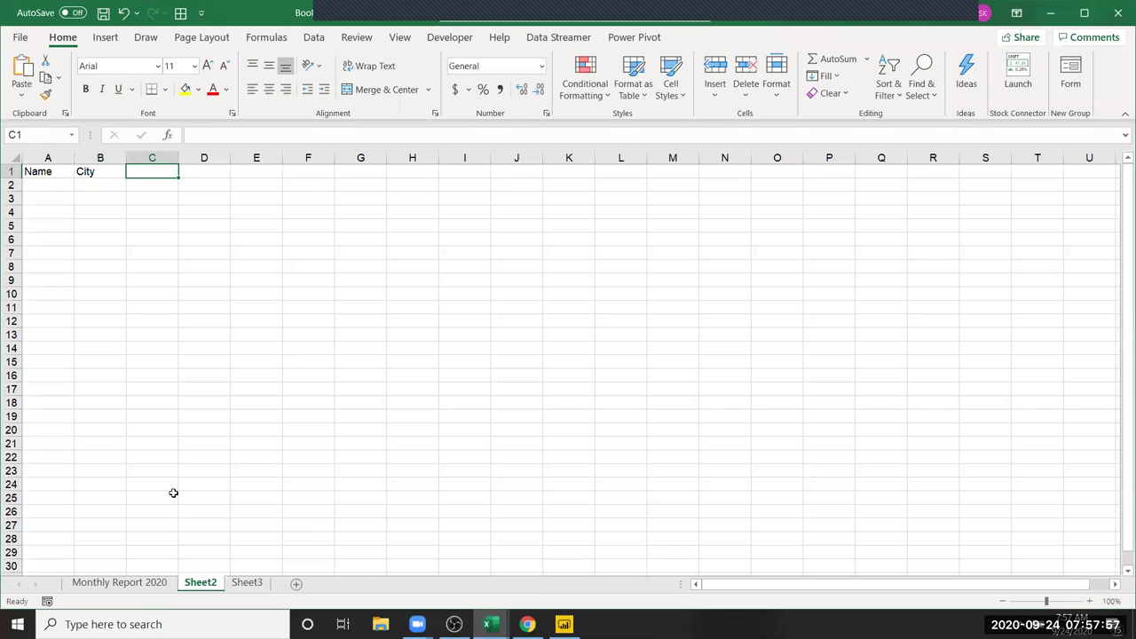
pyautogui.write('SAles')
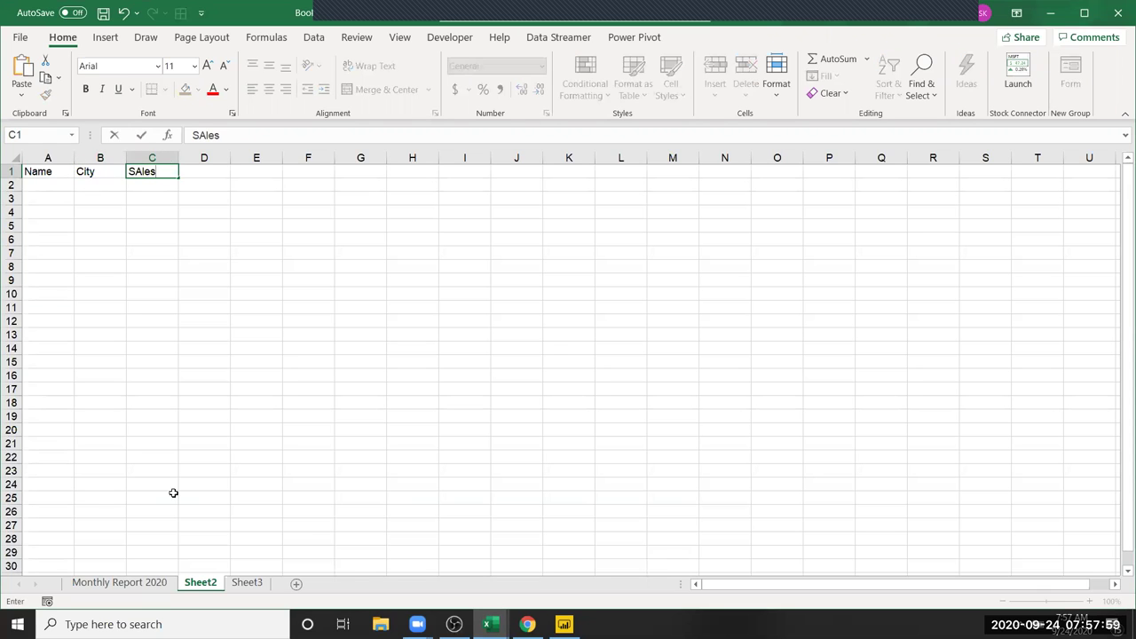
pyautogui.press('Return')
# Enter a sample name in A2 and fill names down column A to row 21.
pyautogui.write('Pu')
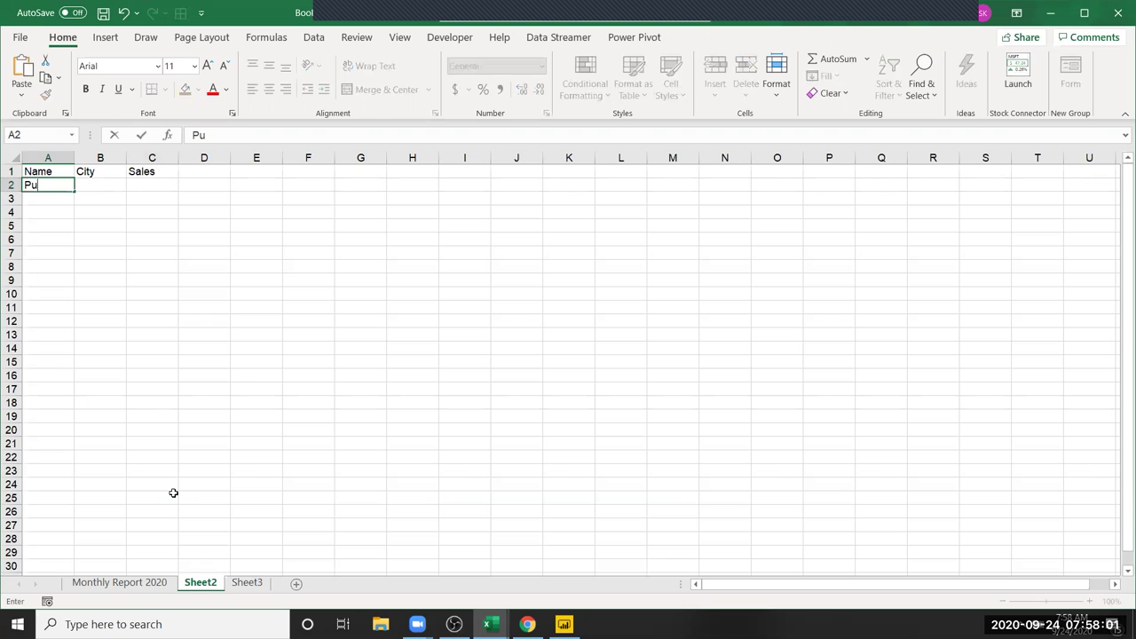
pyautogui.press('BackSpace')
pyautogui.press('Escape')
pyautogui.write('Puj')
pyautogui.write('e')
pyautogui.press('Return')
pyautogui.click(55, 186)
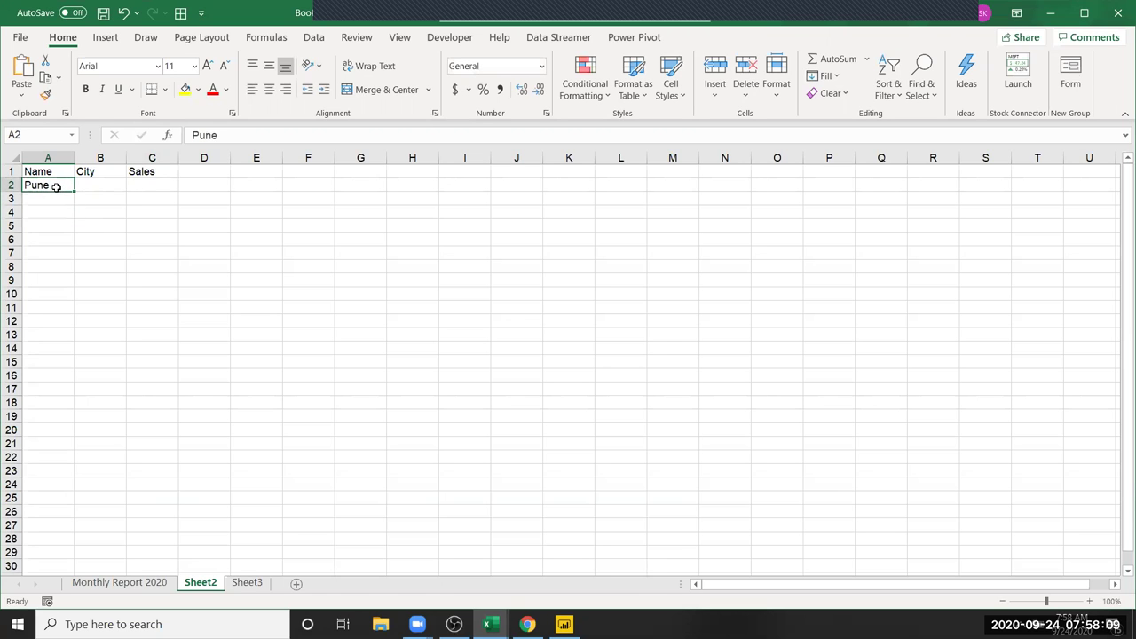
pyautogui.write('Puja')
pyautogui.click(55, 227)
pyautogui.click(74, 186)
pyautogui.moveTo(74, 190); pyautogui.dragTo(81, 316)
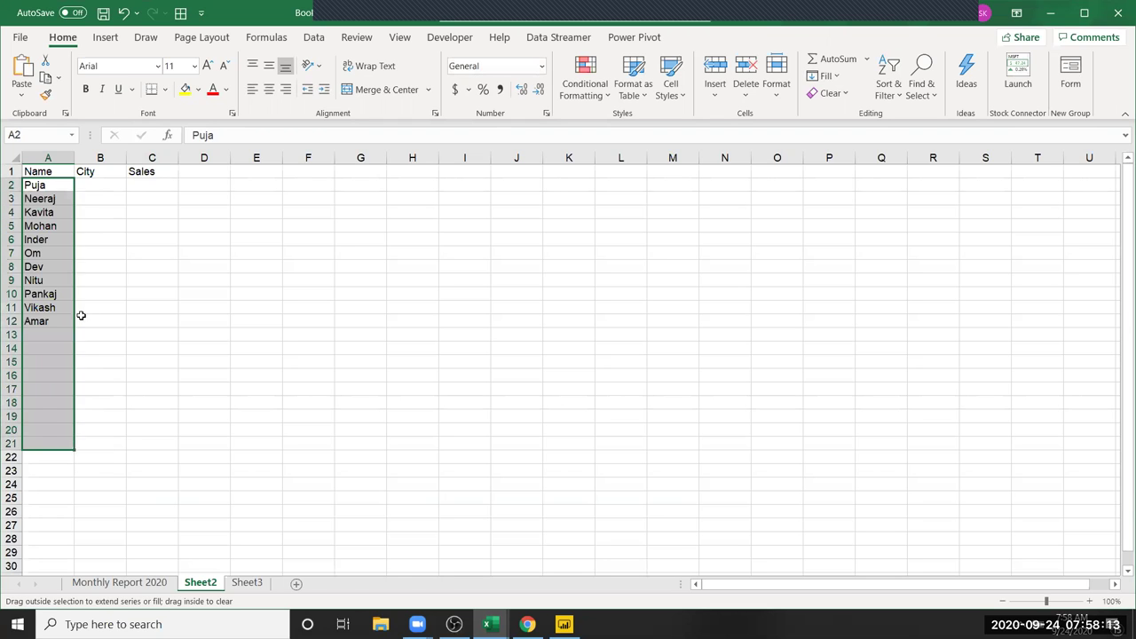
# Enter Pune as the city in B2 and fill column B down to row 21.
pyautogui.click(95, 187)
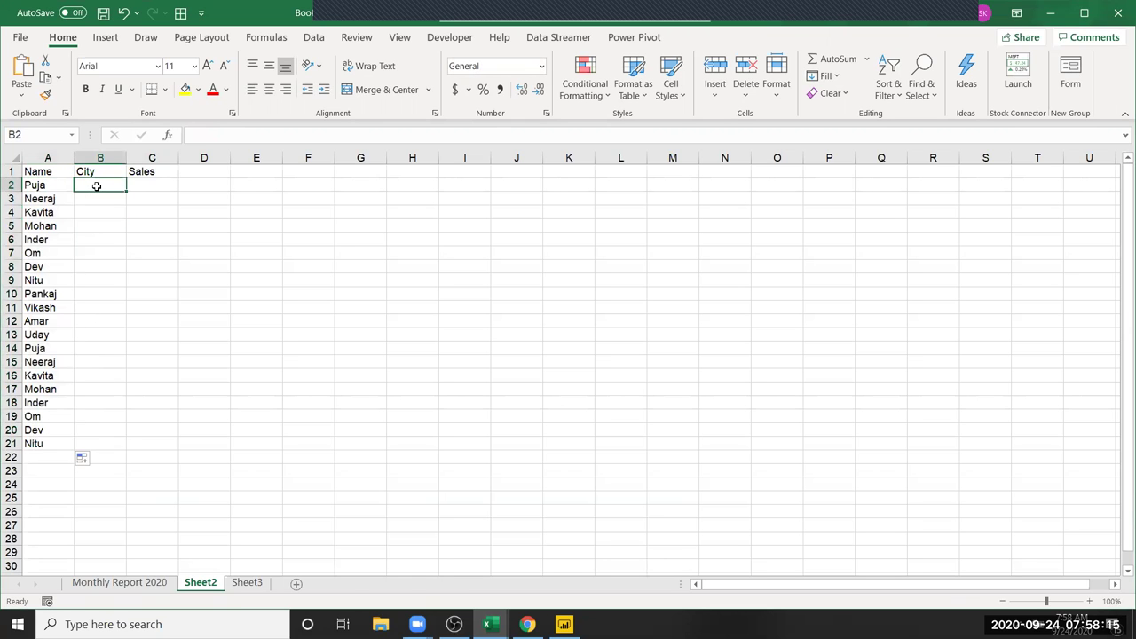
pyautogui.write('Pun')
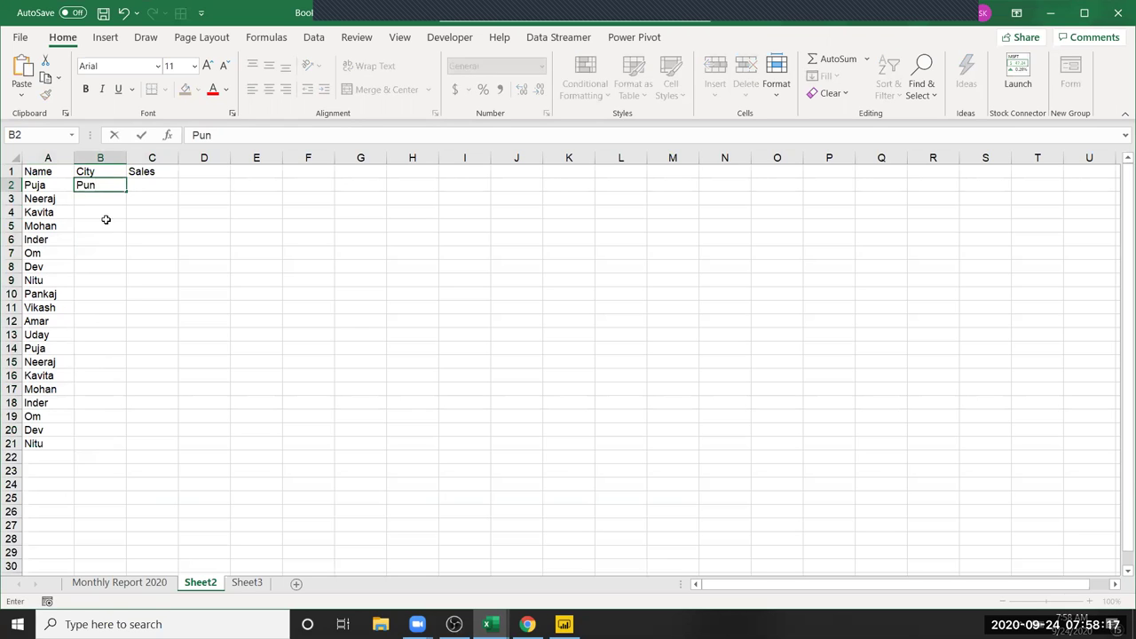
pyautogui.click(107, 222)
pyautogui.click(106, 186)
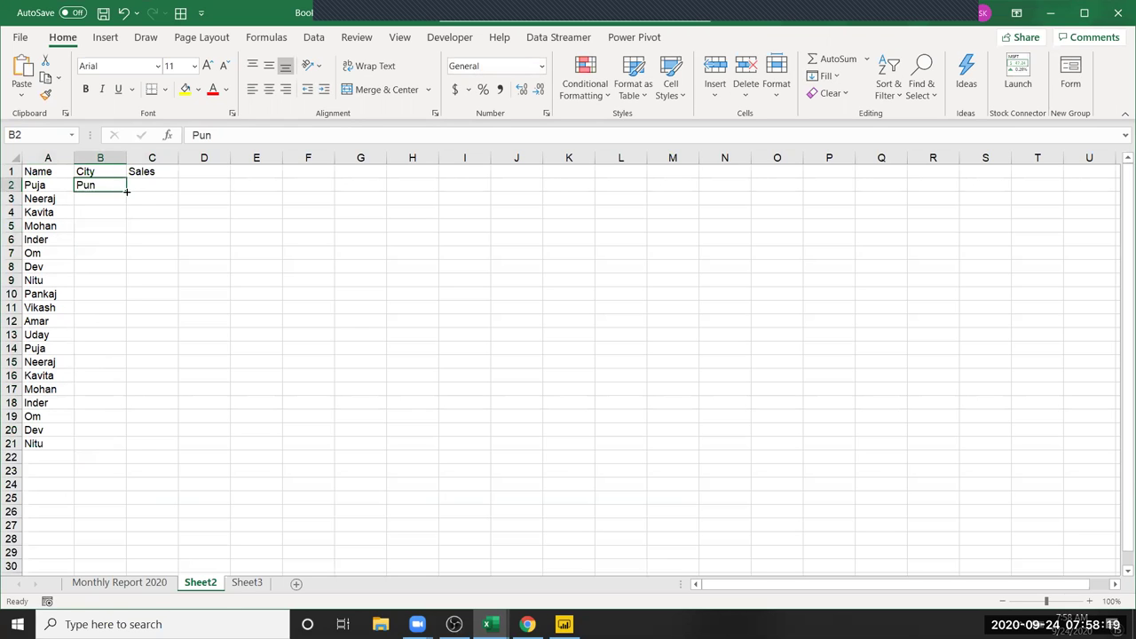
pyautogui.doubleClick(127, 191)
pyautogui.click(152, 185)
pyautogui.doubleClick(105, 185)
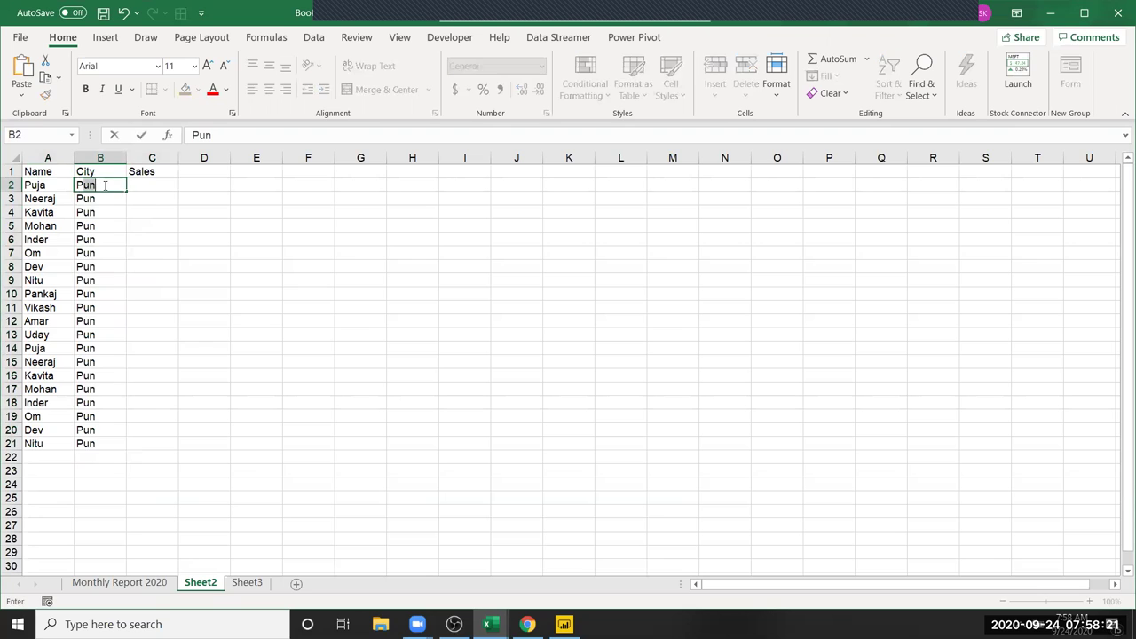
pyautogui.write('e')
pyautogui.click(131, 224)
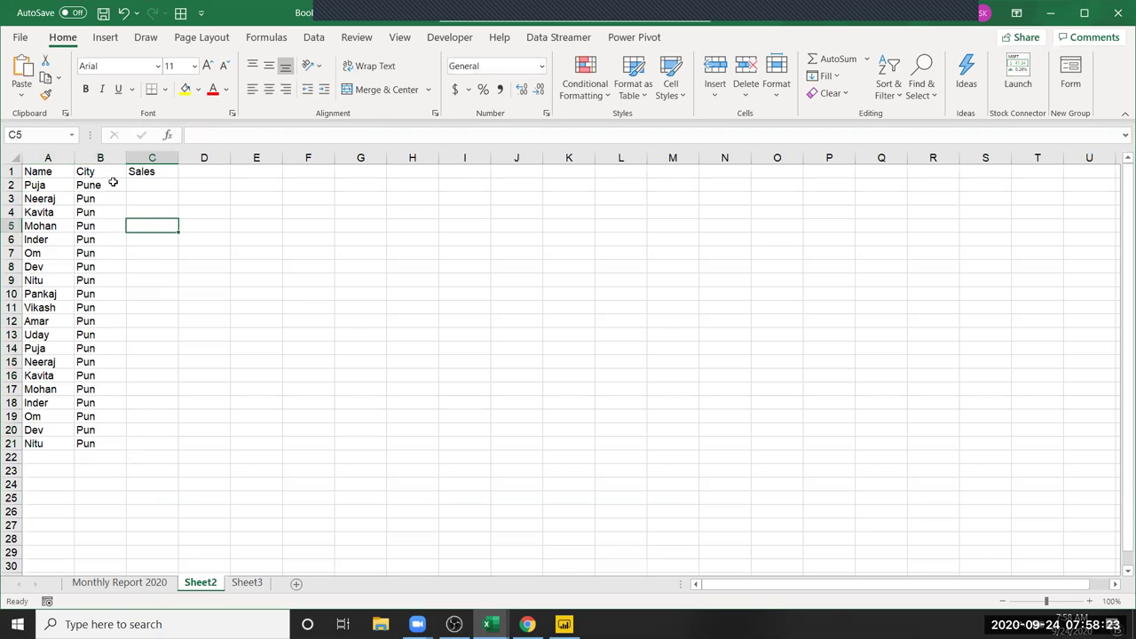
pyautogui.click(113, 183)
pyautogui.doubleClick(127, 190)
# Put a RANDBETWEEN formula for random 10–90 sales in C2 and fill it to row 21.
pyautogui.click(147, 183)
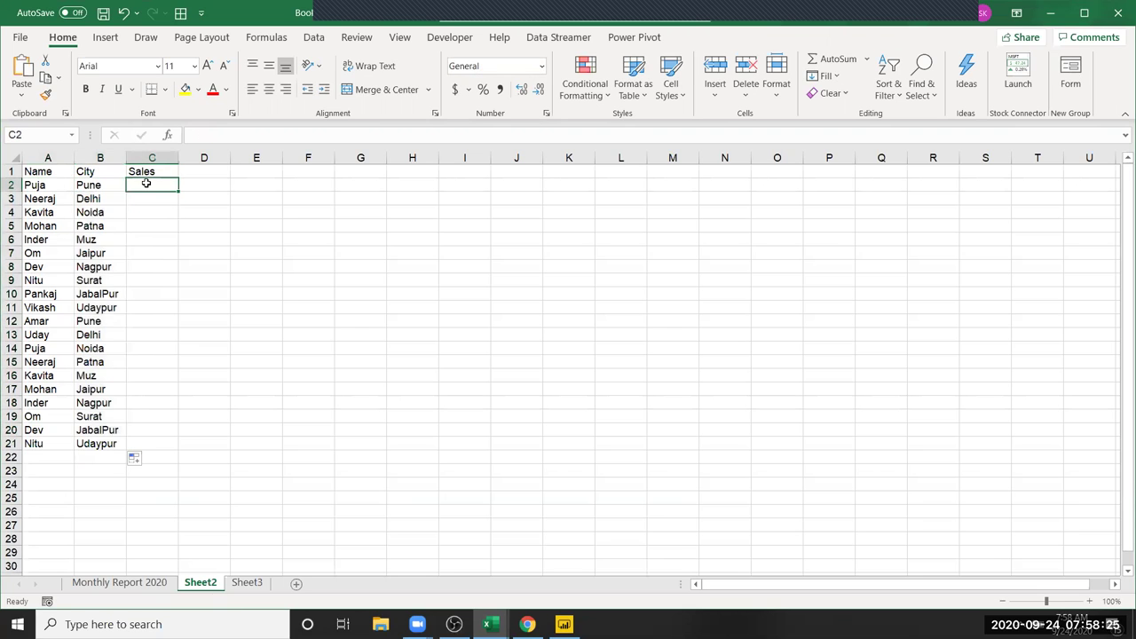
pyautogui.write('=Sales')
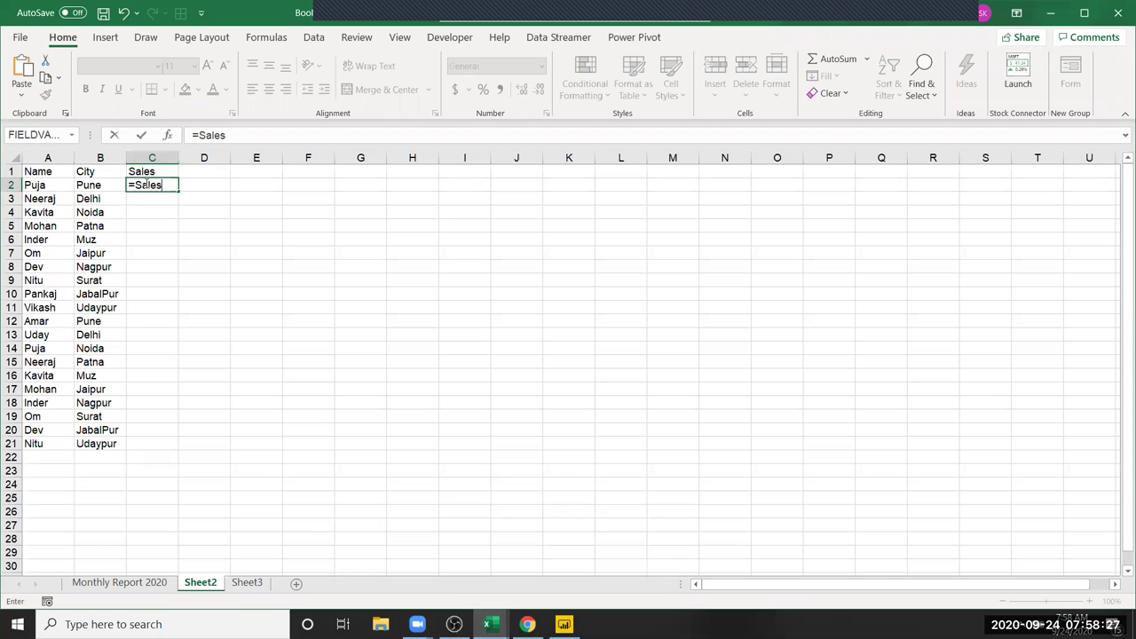
pyautogui.press('Return')
pyautogui.click(147, 183)
pyautogui.write('=')
pyautogui.write('ra')
pyautogui.press('Down')
pyautogui.press('Down')
pyautogui.press('Down')
pyautogui.press('Tab')
pyautogui.write('1')
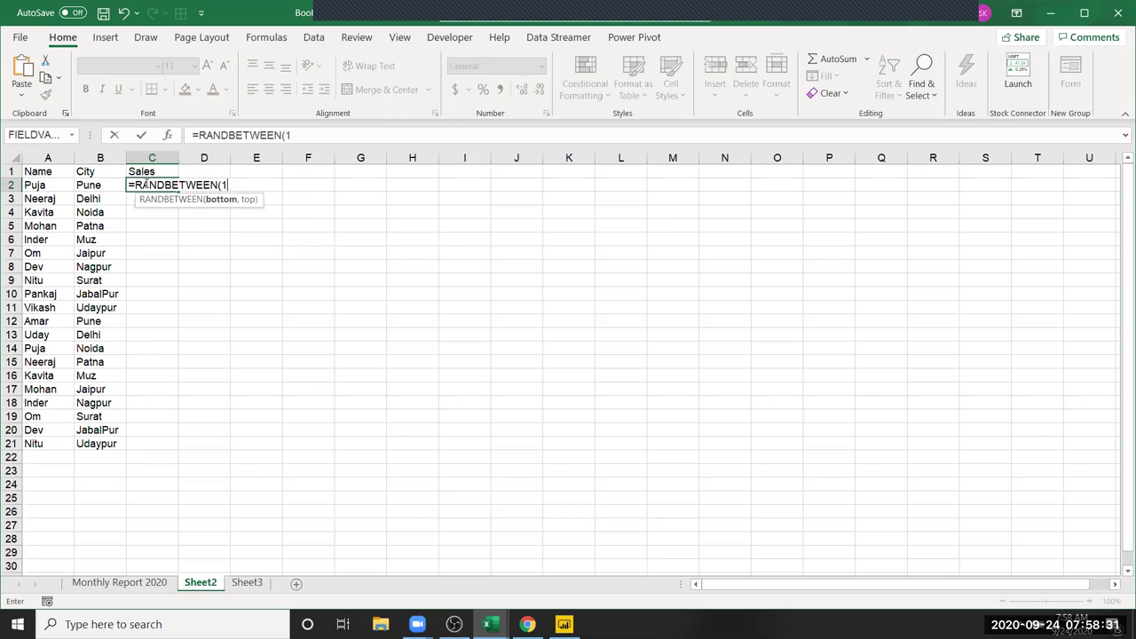
pyautogui.write(',90')
pyautogui.press('Return')
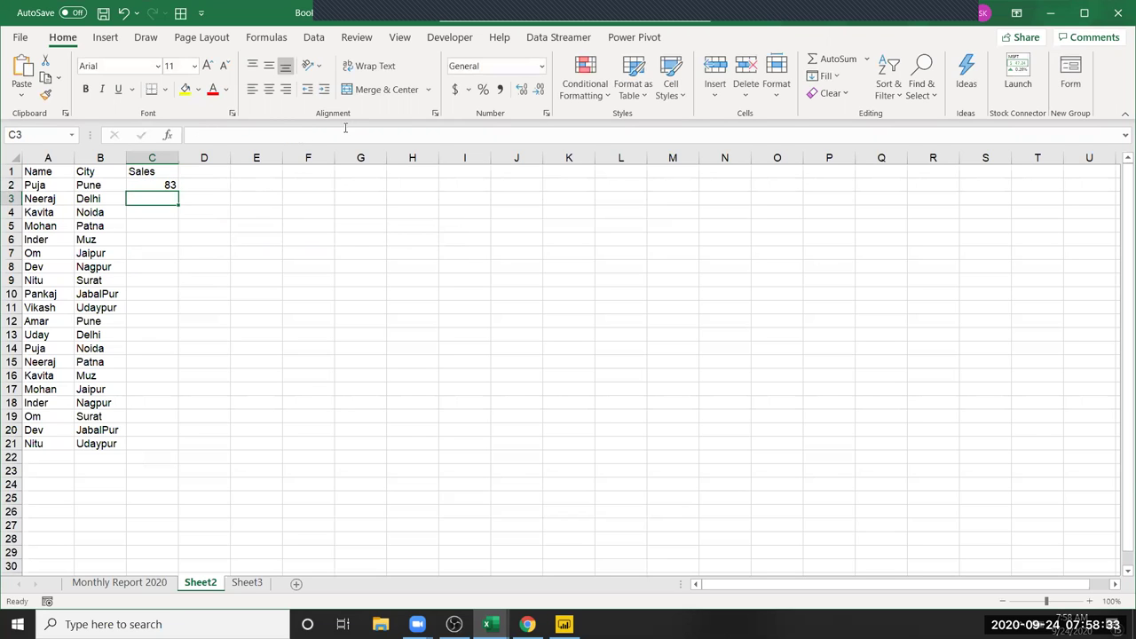
pyautogui.click(167, 186)
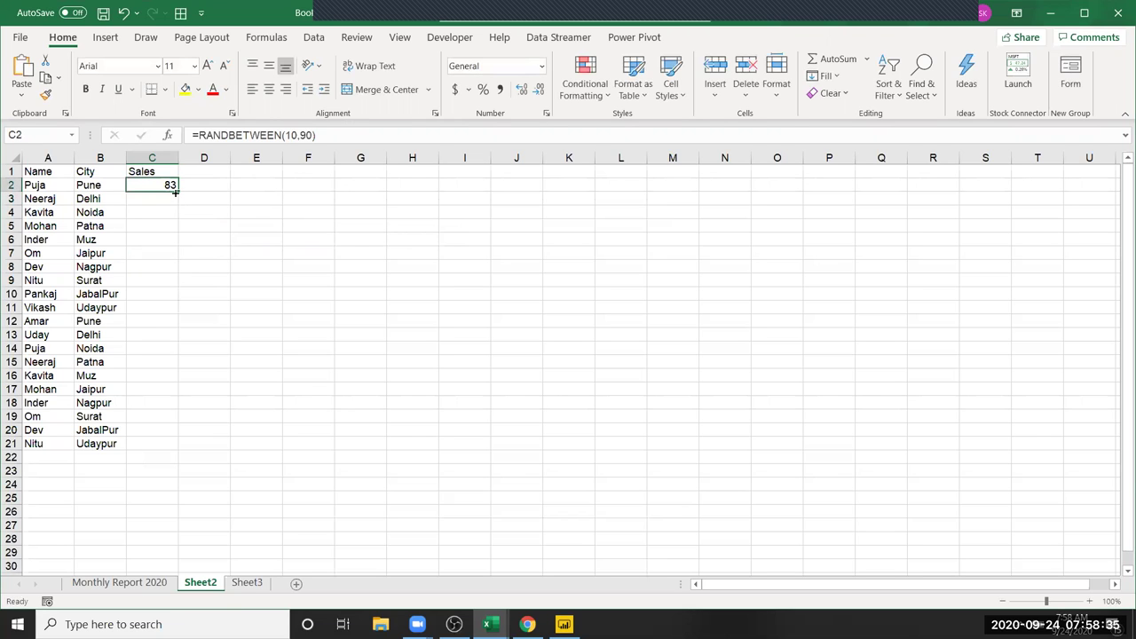
pyautogui.doubleClick(175, 188)
# Select the whole Name, City, Sales table and copy it.
pyautogui.click(66, 186)
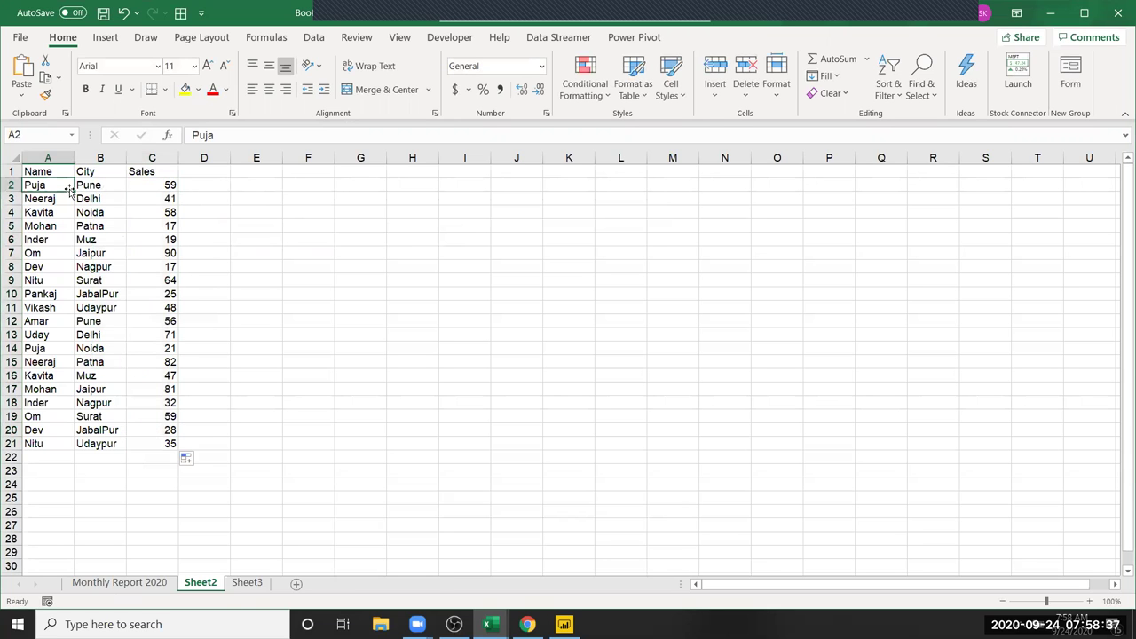
pyautogui.press('Up')
pyautogui.hotkey('ctrl', 'a')
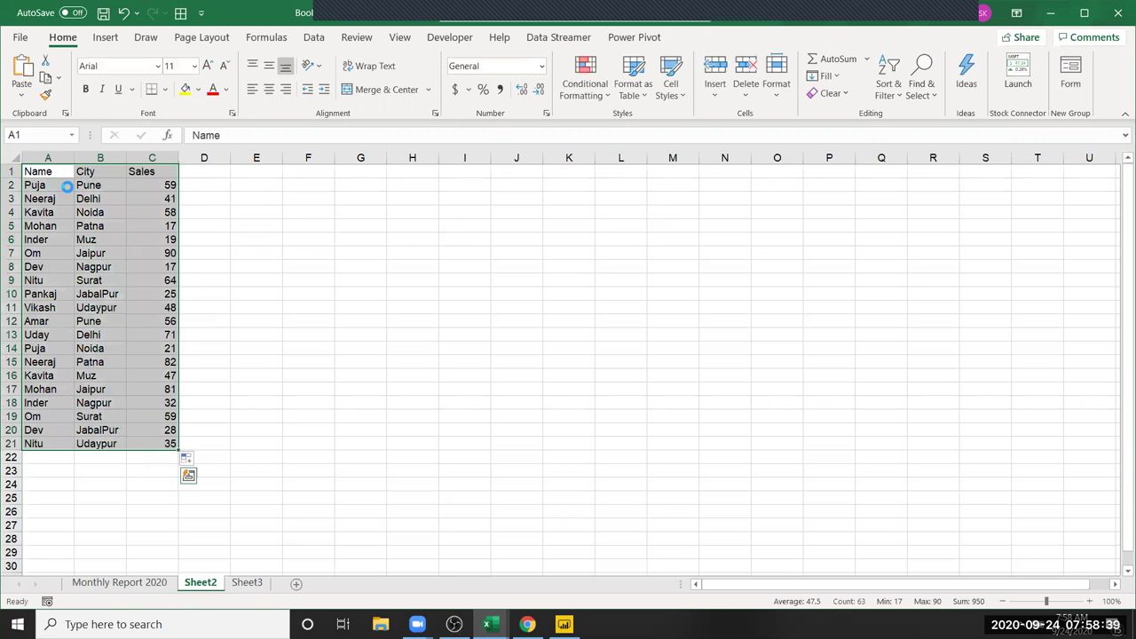
pyautogui.hotkey('ctrl', 'c')
pyautogui.hotkey('alt', 'Tab')
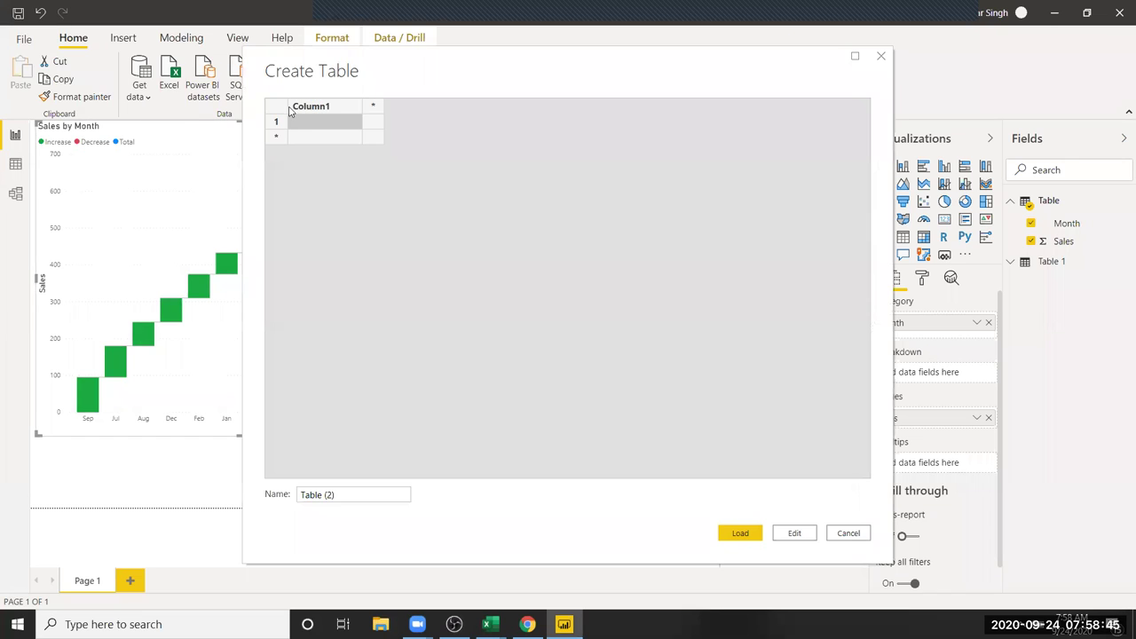
# Paste the Excel rows, load them as a table named Data, and delete the Sales by Month chart.
pyautogui.click(299, 107)
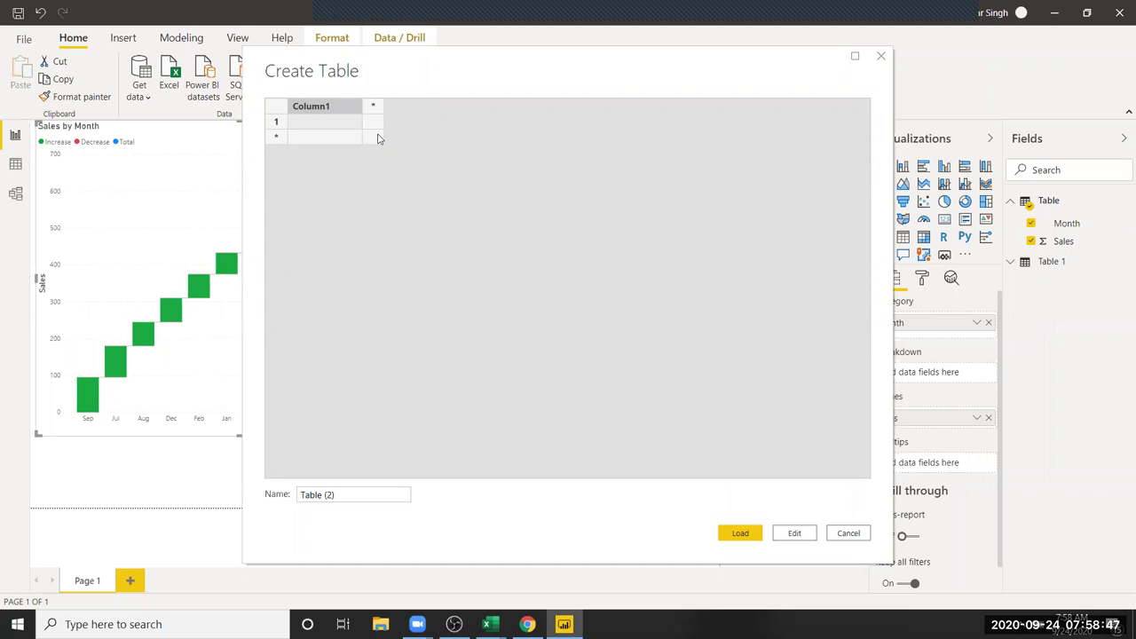
pyautogui.hotkey('ctrl', 'v')
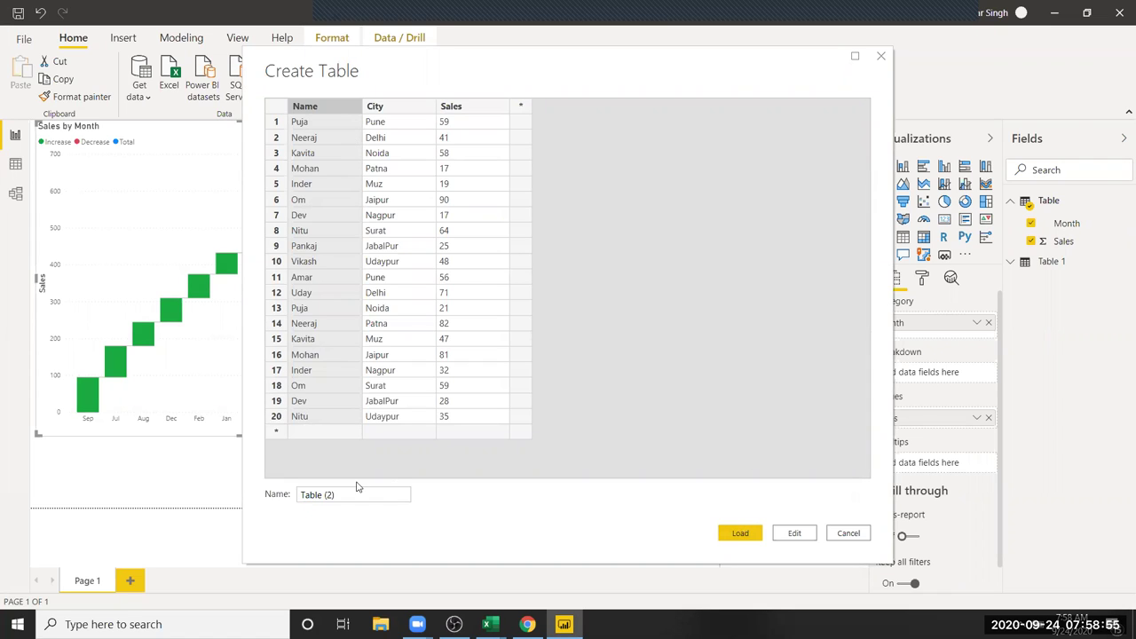
pyautogui.moveTo(351, 494); pyautogui.dragTo(273, 484)
pyautogui.write('Data')
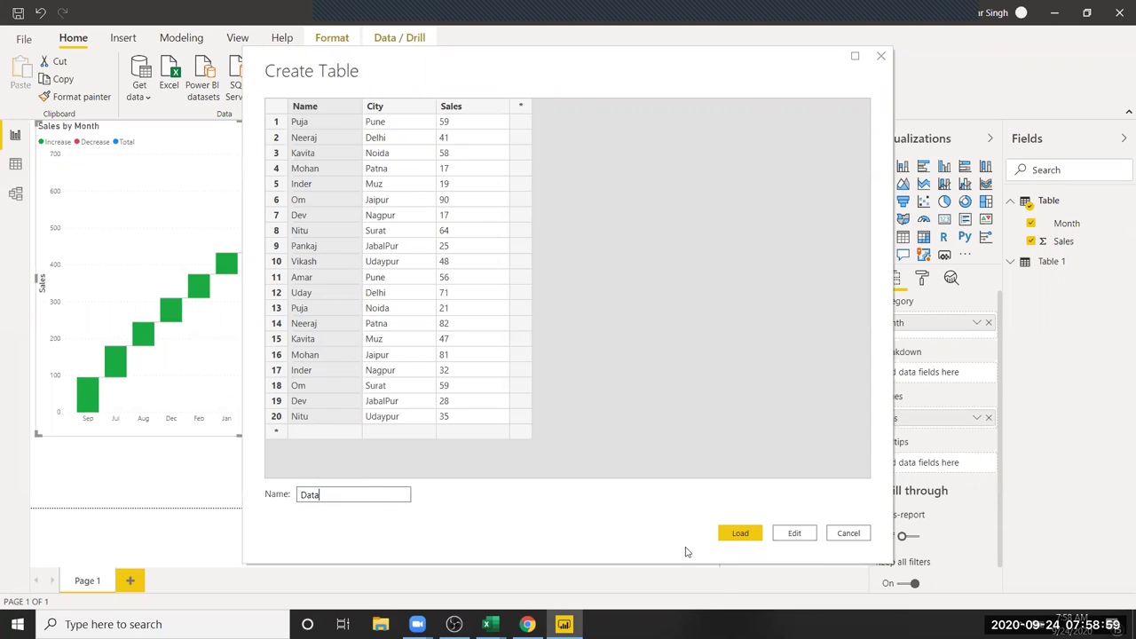
pyautogui.click(737, 535)
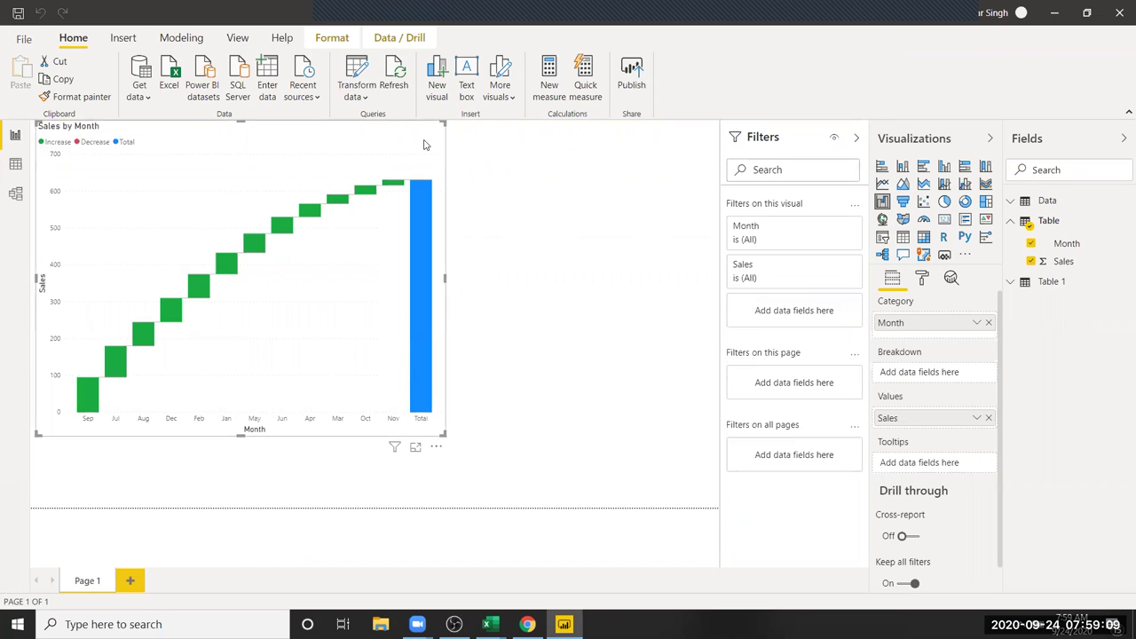
pyautogui.press('Delete')
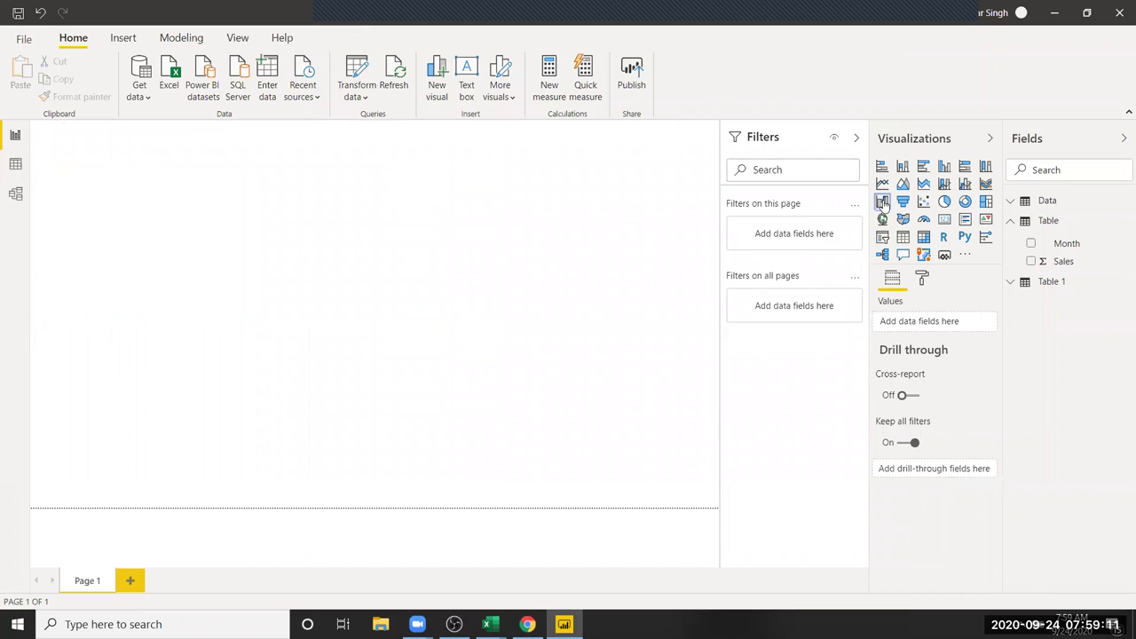
# Add an enlarged waterfall chart with Name as category, Sales as values and City as breakdown.
pyautogui.click(883, 201)
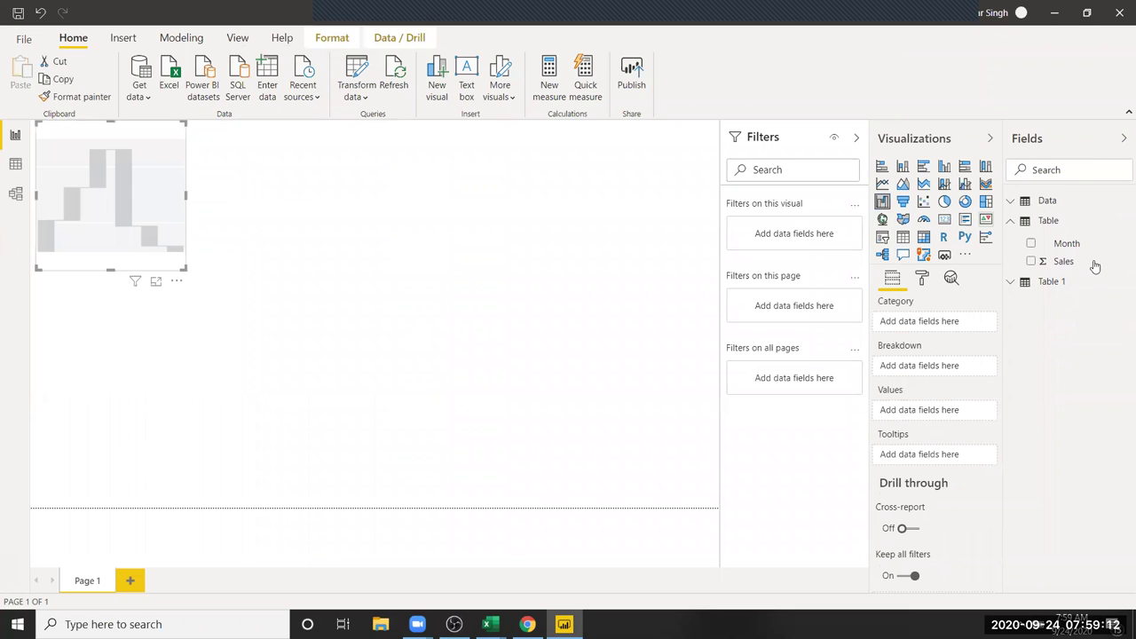
pyautogui.click(1012, 202)
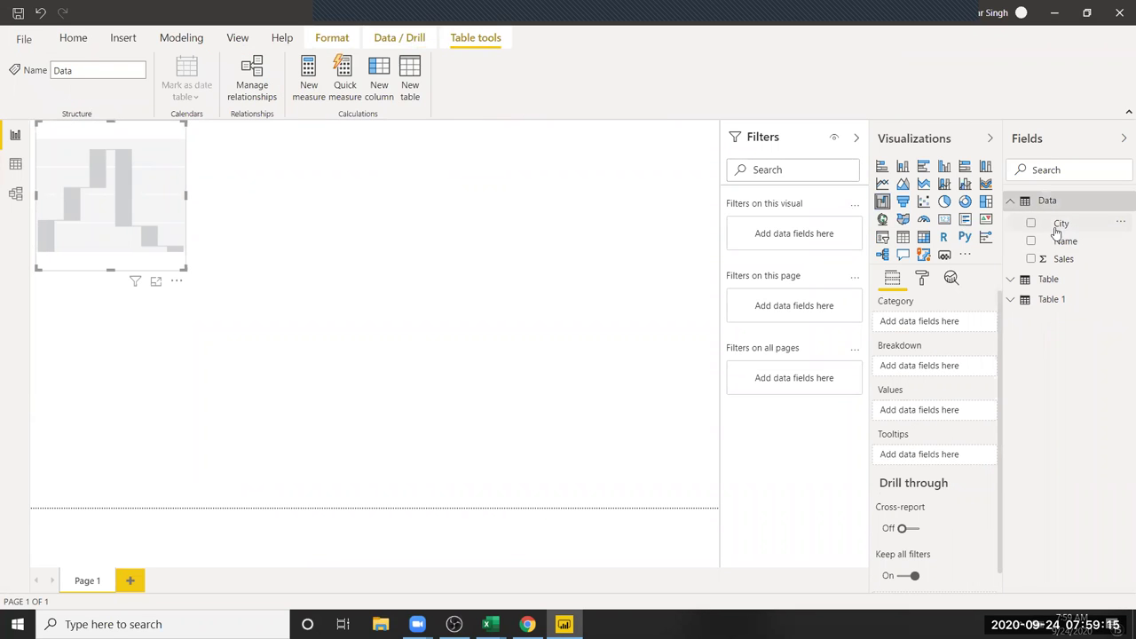
pyautogui.moveTo(1065, 242); pyautogui.dragTo(120, 216)
pyautogui.moveTo(1064, 259); pyautogui.dragTo(144, 236)
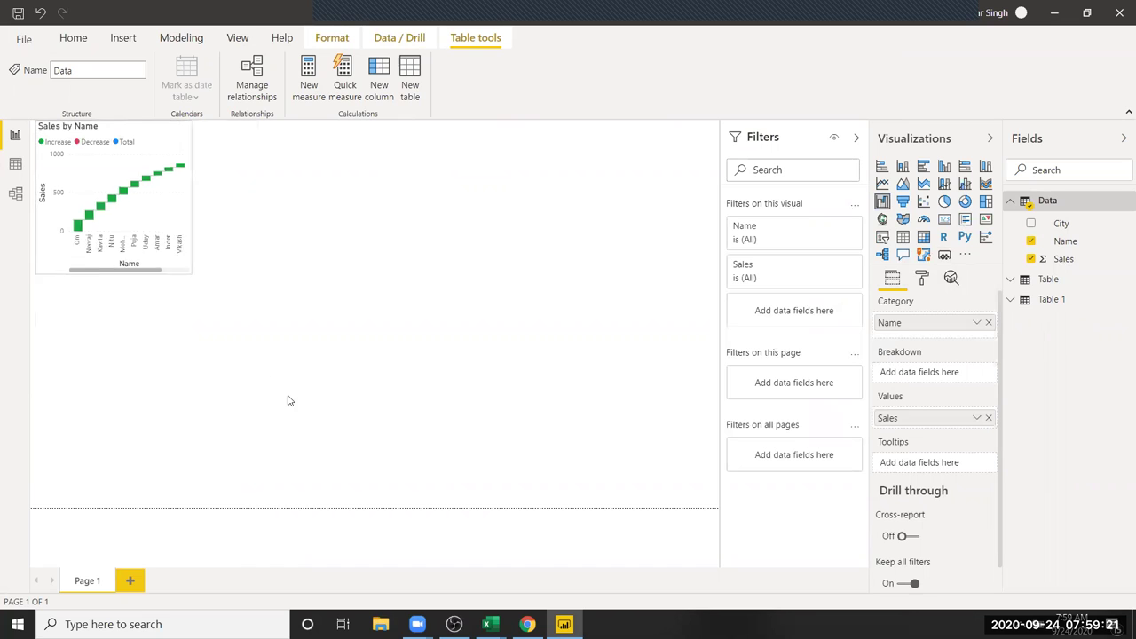
pyautogui.moveTo(287, 400); pyautogui.dragTo(493, 439)
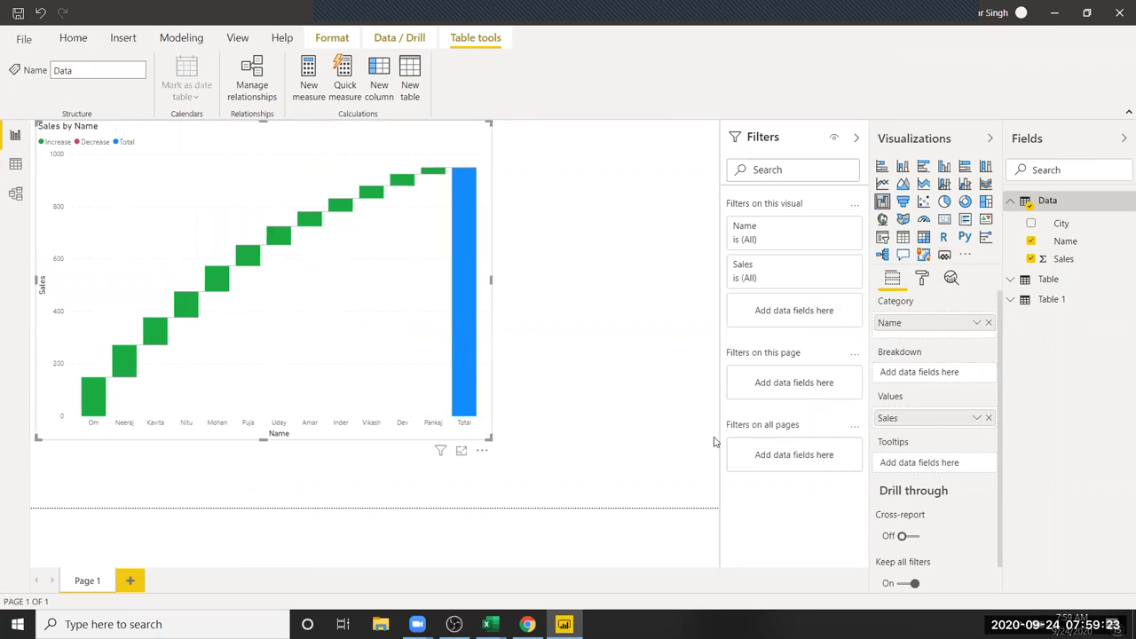
pyautogui.moveTo(1062, 224)
pyautogui.mouseDown()
pyautogui.moveTo(1025, 411)
pyautogui.moveTo(924, 375)
pyautogui.mouseUp()
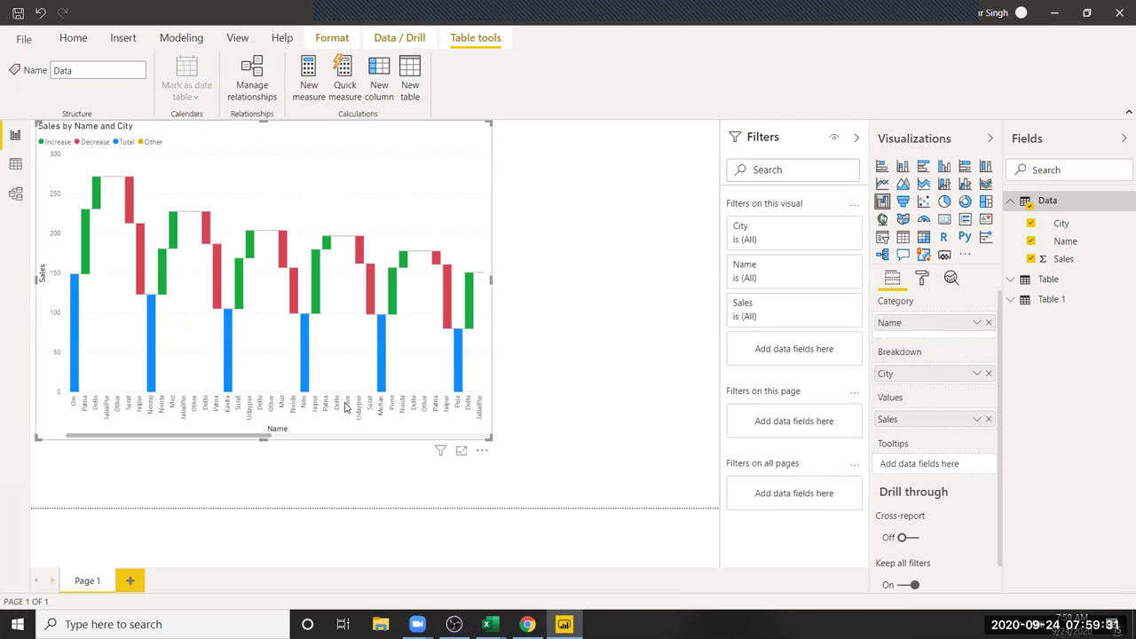
pyautogui.click(494, 437)
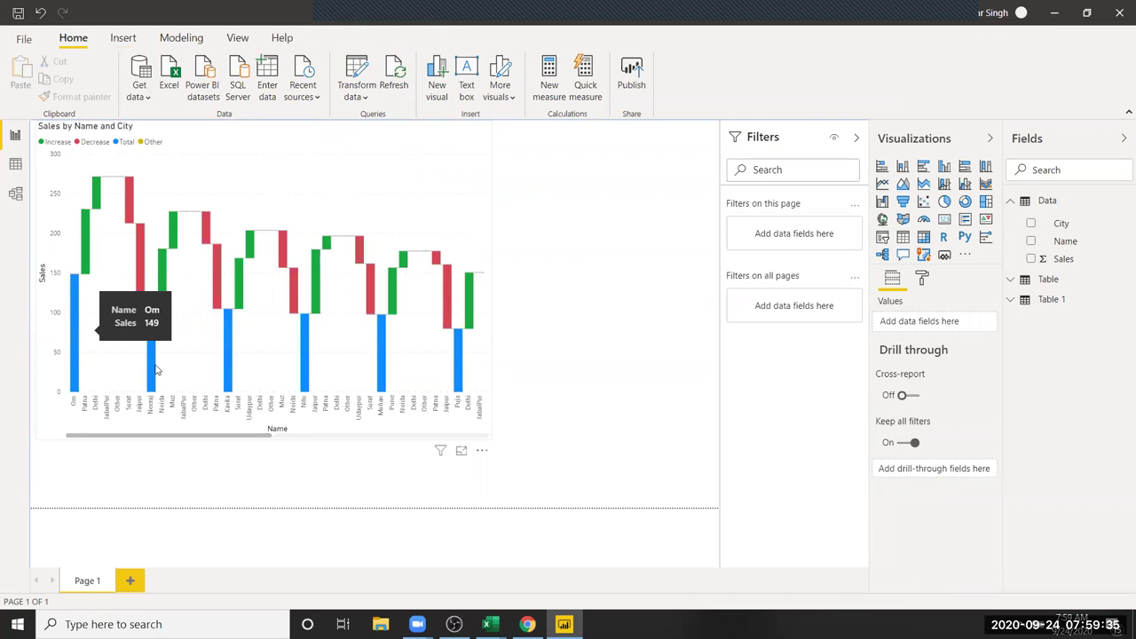
pyautogui.moveTo(75, 333)
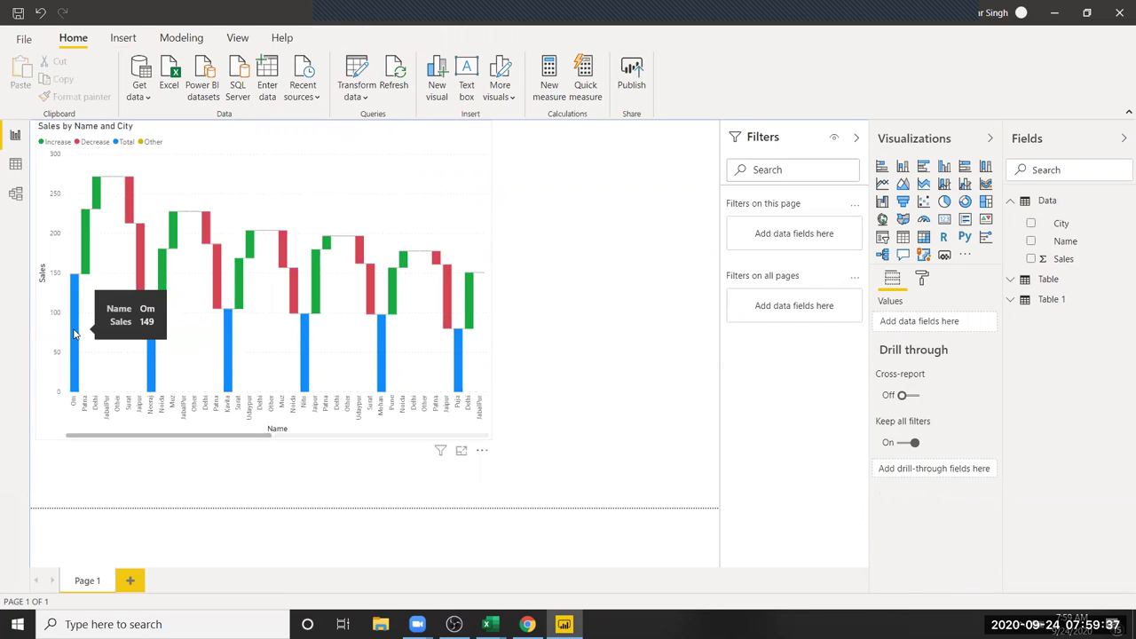
pyautogui.moveTo(89, 255)
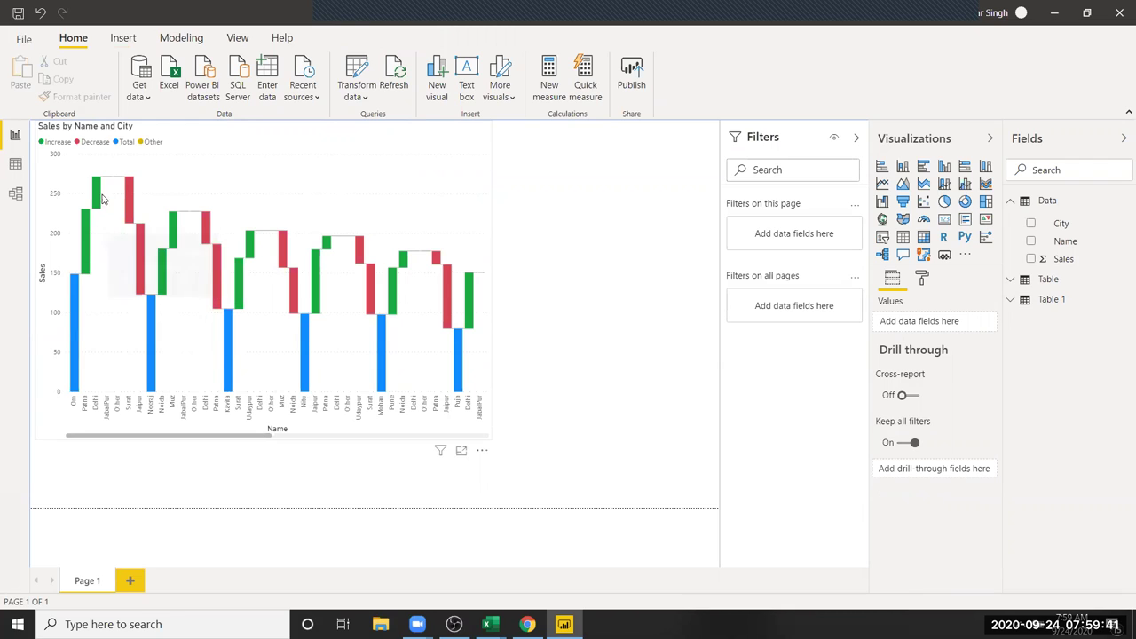
pyautogui.moveTo(100, 199)
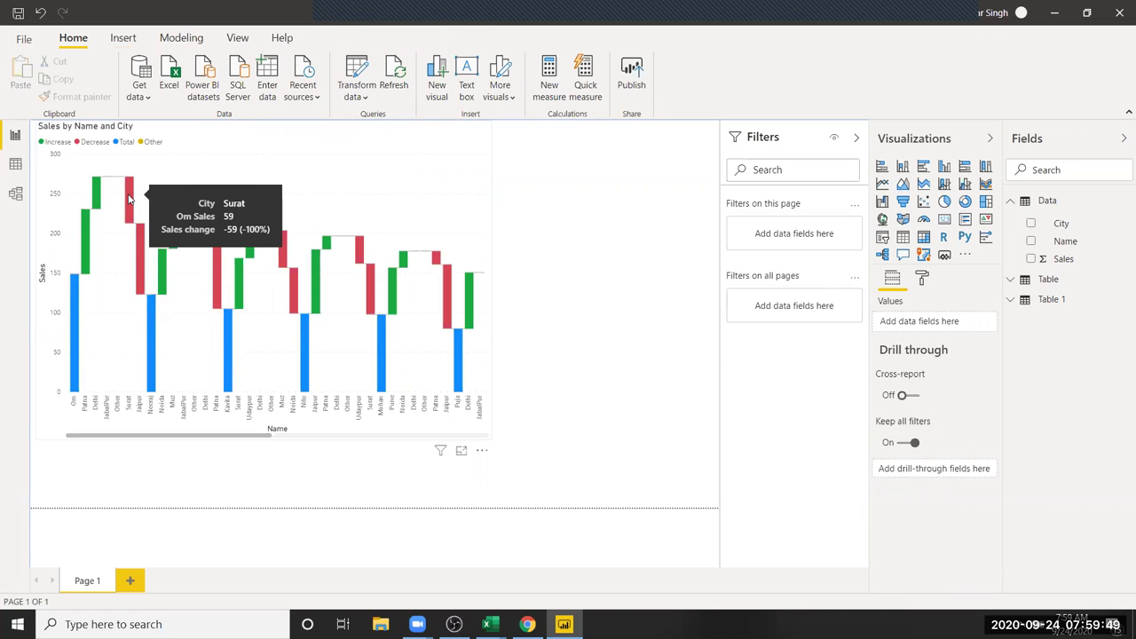
pyautogui.moveTo(141, 255)
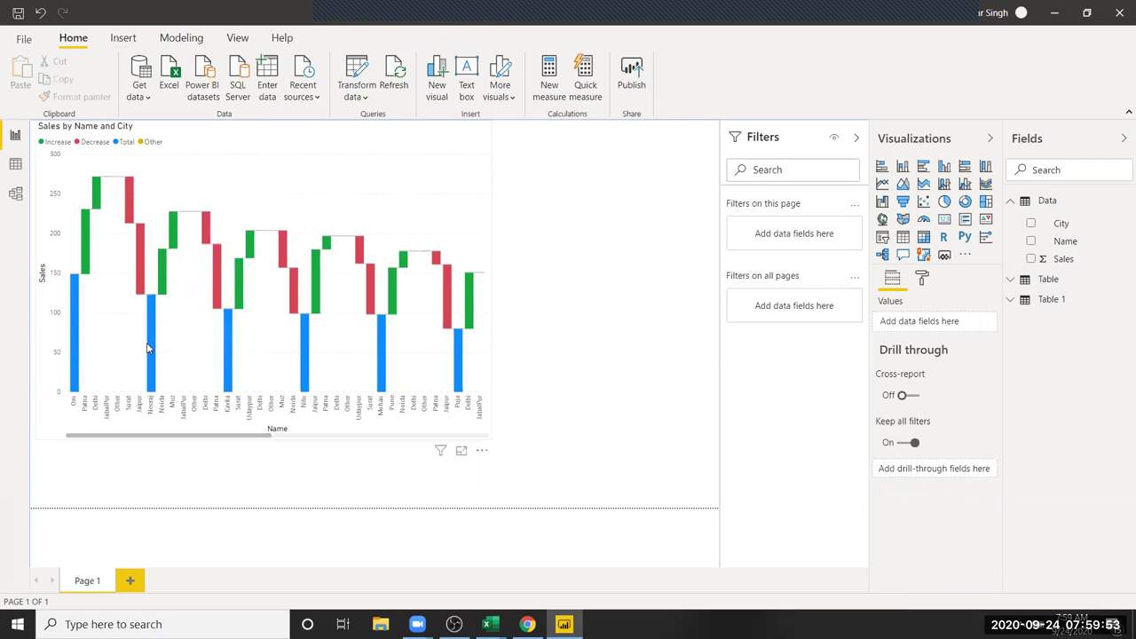
# Delete the waterfall and add an enlarged funnel chart with City as group and Sales as values.
pyautogui.moveTo(151, 351)
pyautogui.click(429, 155)
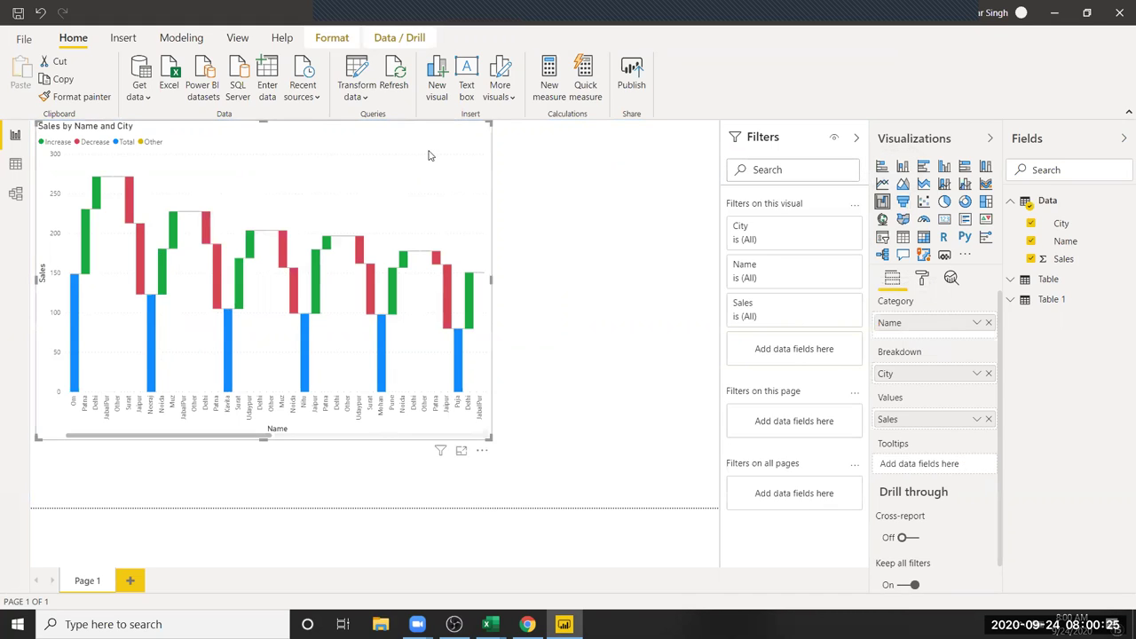
pyautogui.press('Delete')
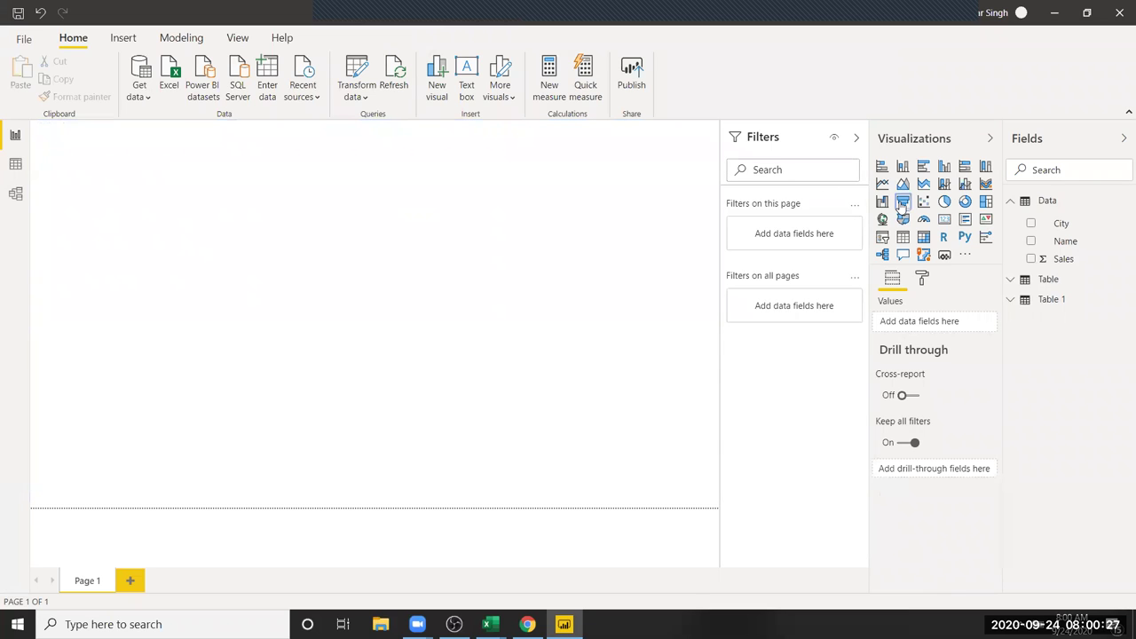
pyautogui.click(903, 202)
pyautogui.moveTo(1061, 222); pyautogui.dragTo(156, 211)
pyautogui.moveTo(1064, 260); pyautogui.dragTo(114, 200)
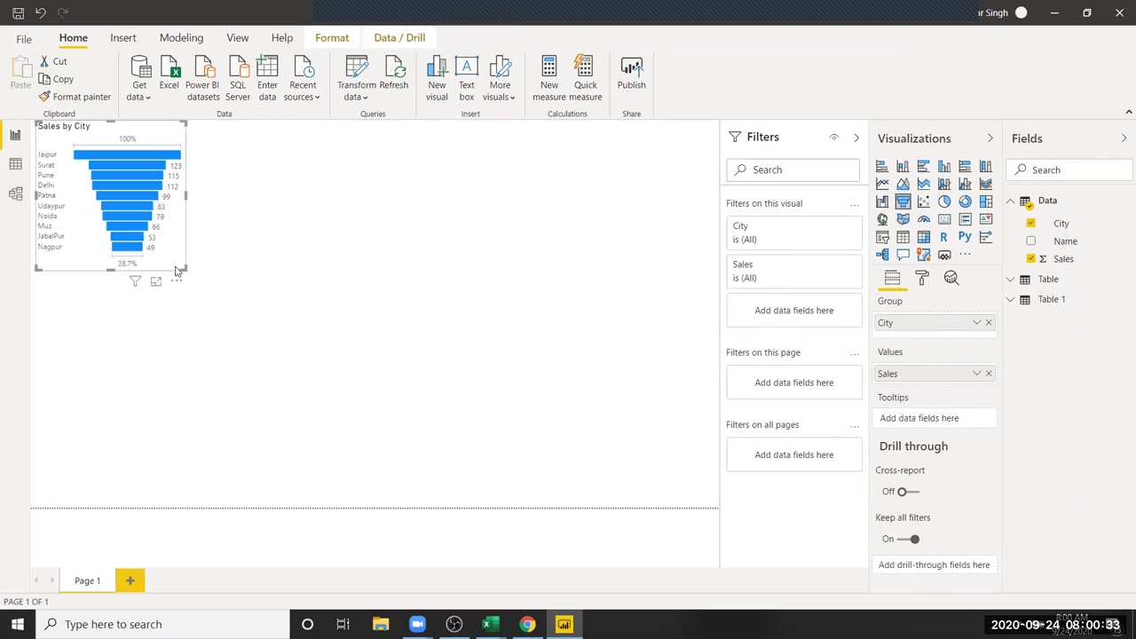
pyautogui.moveTo(191, 274); pyautogui.dragTo(344, 428)
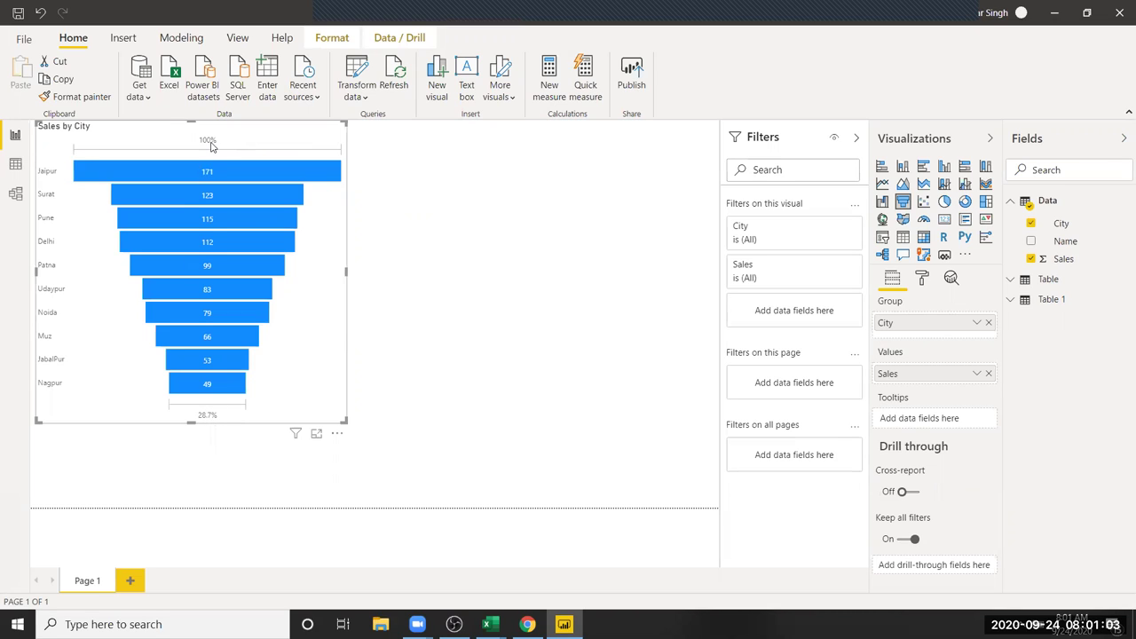
pyautogui.click(205, 388)
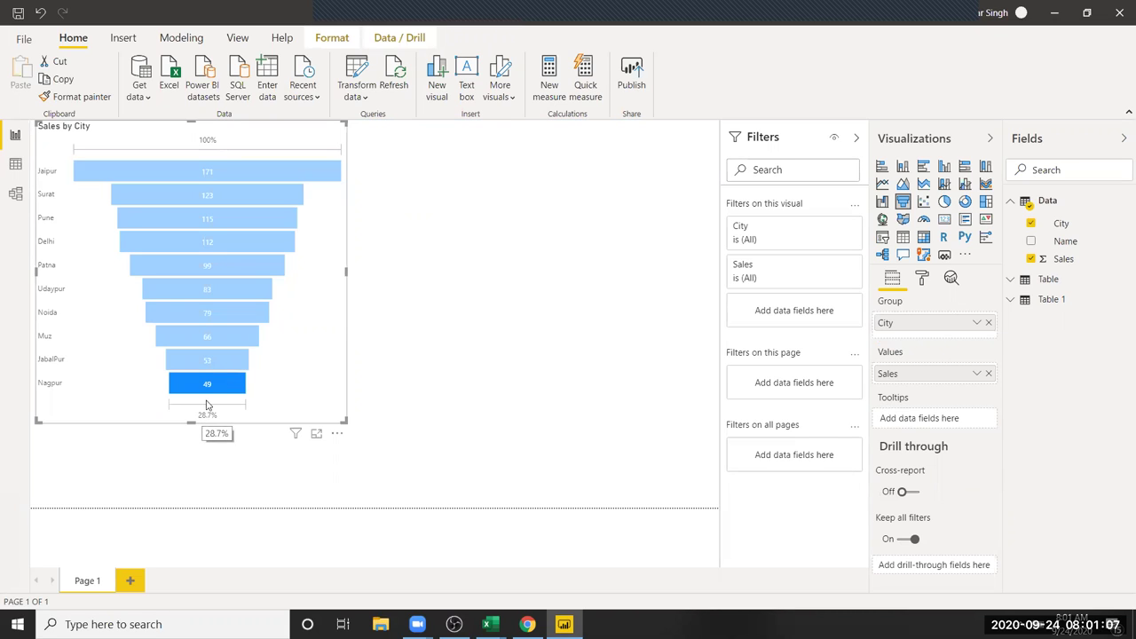
pyautogui.click(218, 366)
pyautogui.click(225, 338)
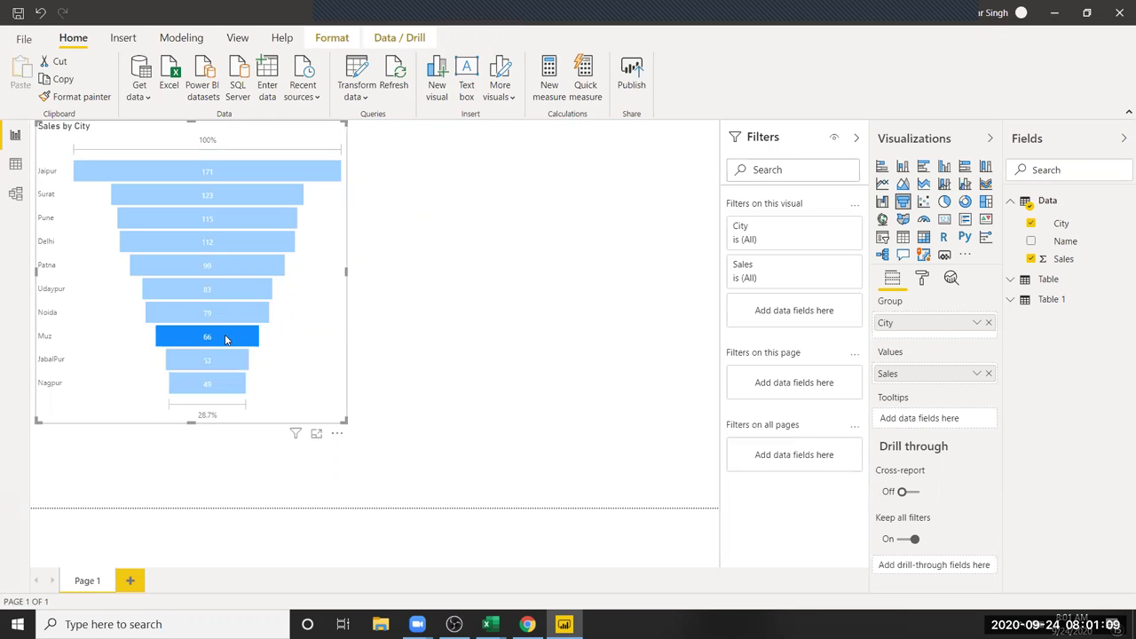
pyautogui.click(226, 313)
pyautogui.click(224, 291)
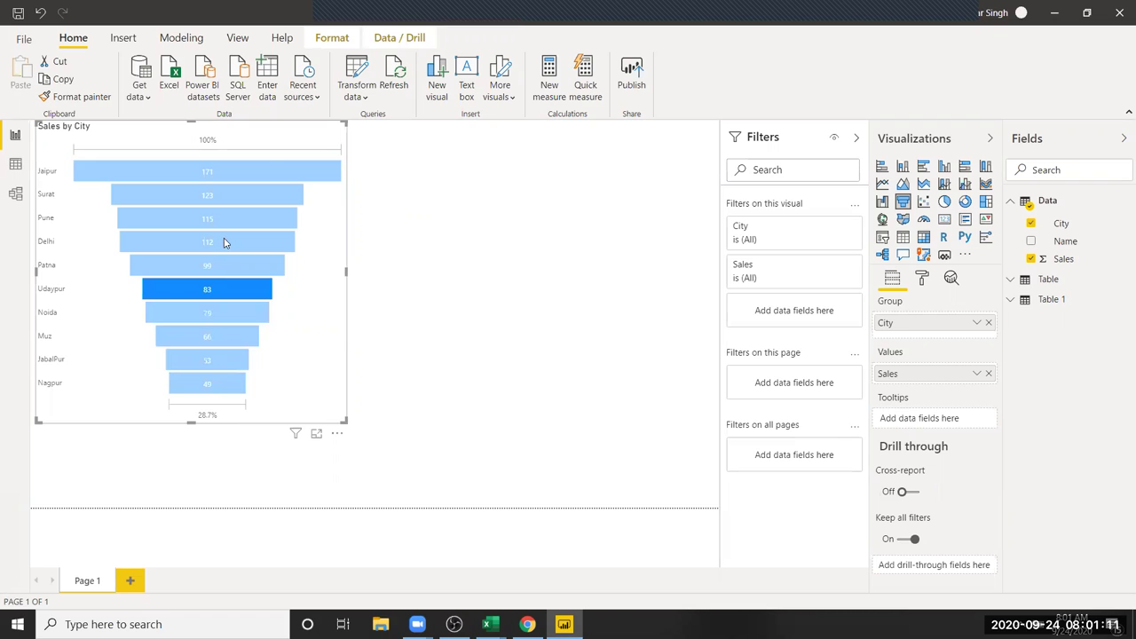
pyautogui.click(329, 269)
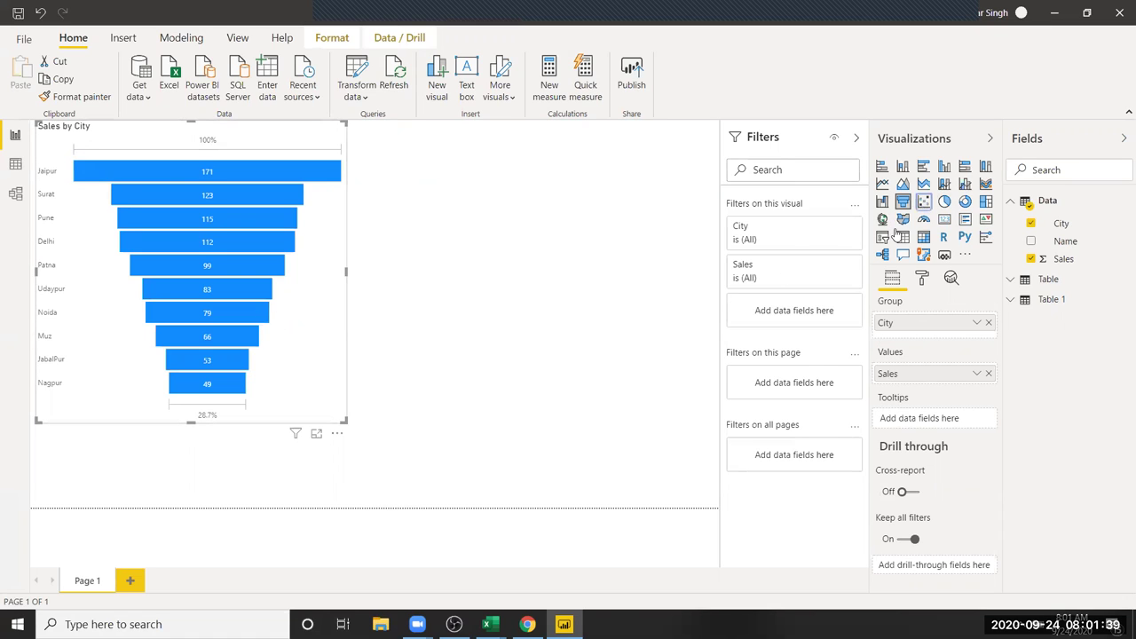
# Switch the funnel through scatter, pie and donut visuals, settling on a treemap of Sales by City.
pyautogui.click(923, 201)
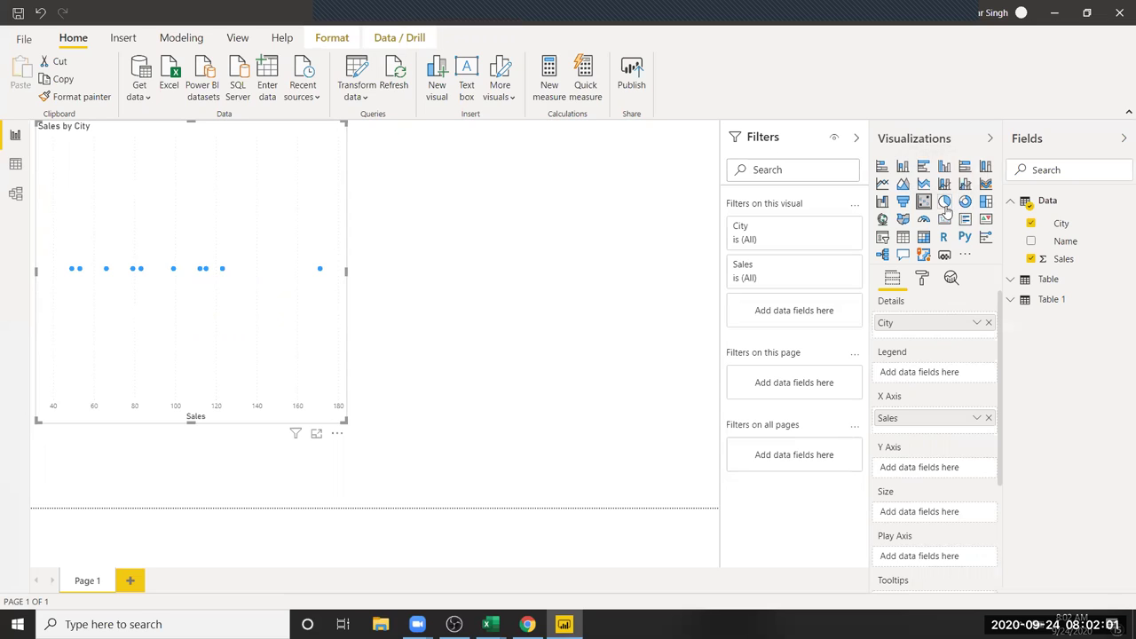
pyautogui.click(943, 205)
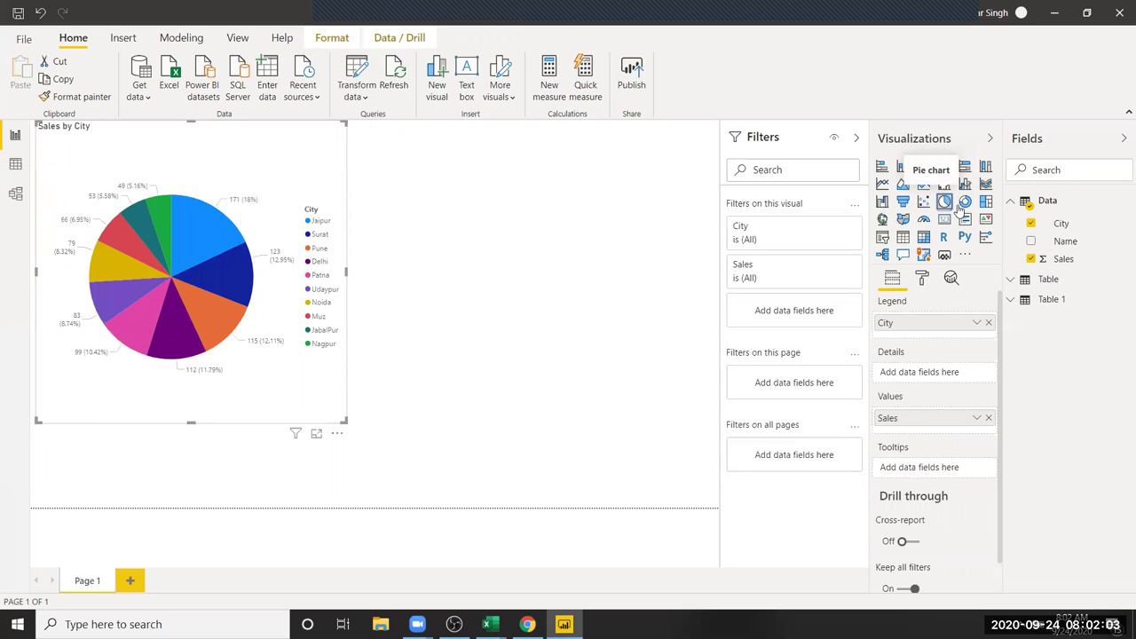
pyautogui.click(965, 203)
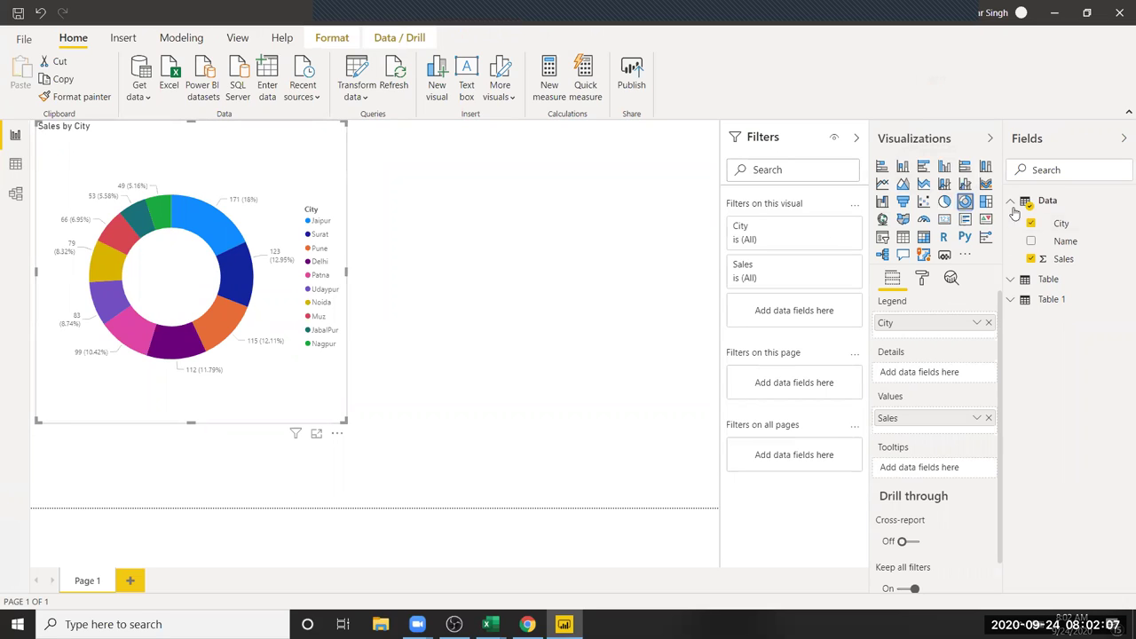
pyautogui.click(987, 203)
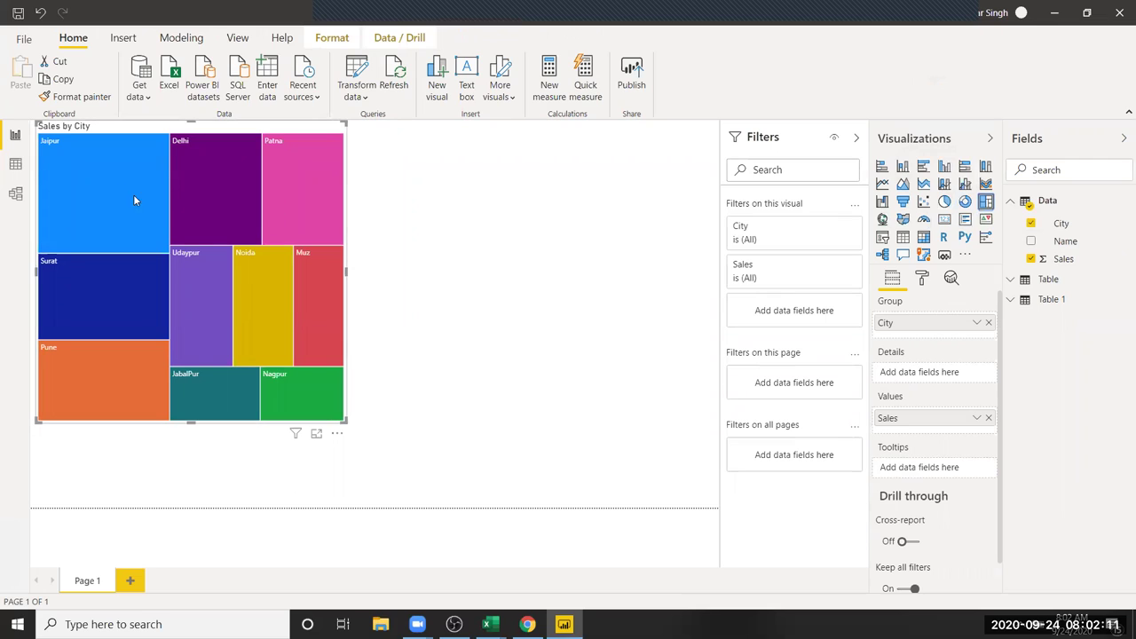
pyautogui.moveTo(177, 186)
pyautogui.moveTo(113, 203)
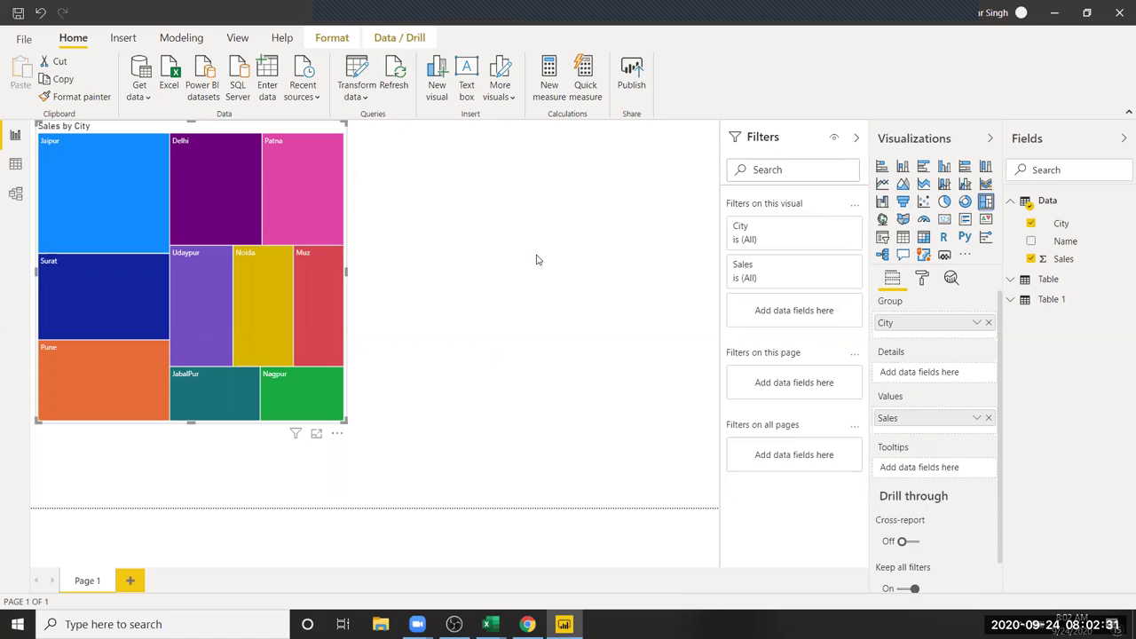
pyautogui.click(548, 298)
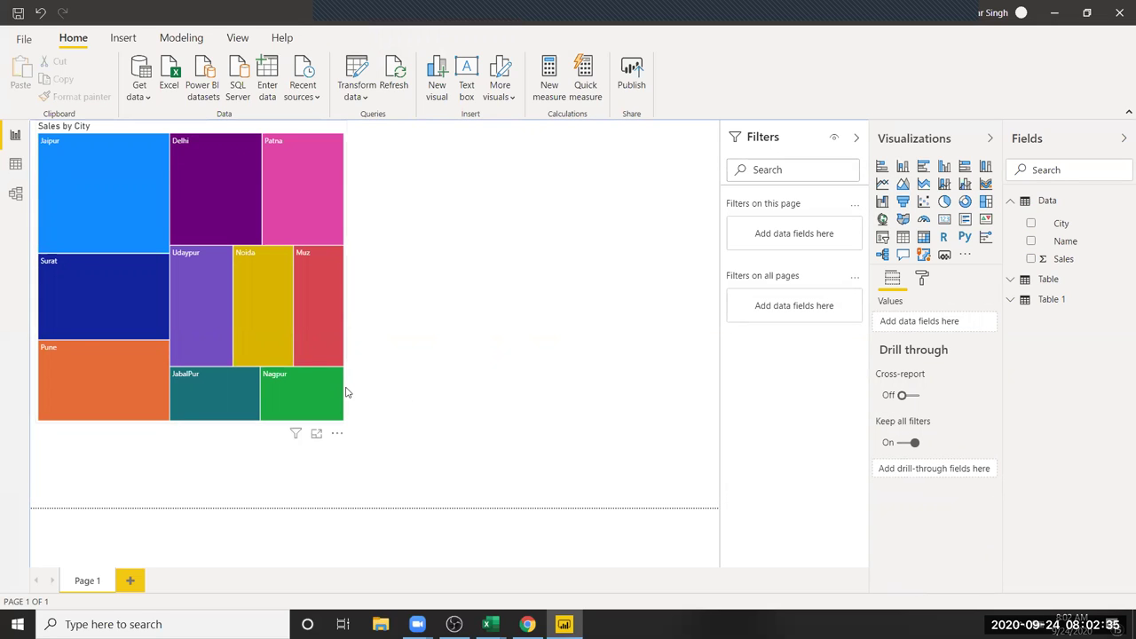
# Reveal the desktop, stop the OBS live stream, and minimize OBS.
pyautogui.moveTo(342, 410)
pyautogui.press('super+d')
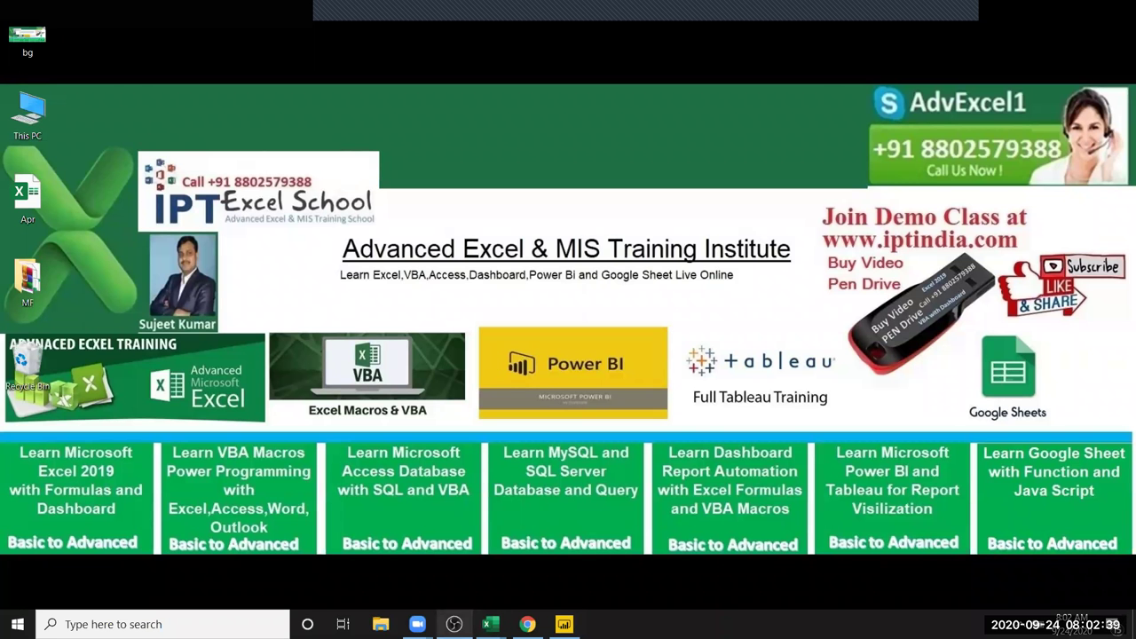
pyautogui.moveTo(454, 624)
pyautogui.click(454, 524)
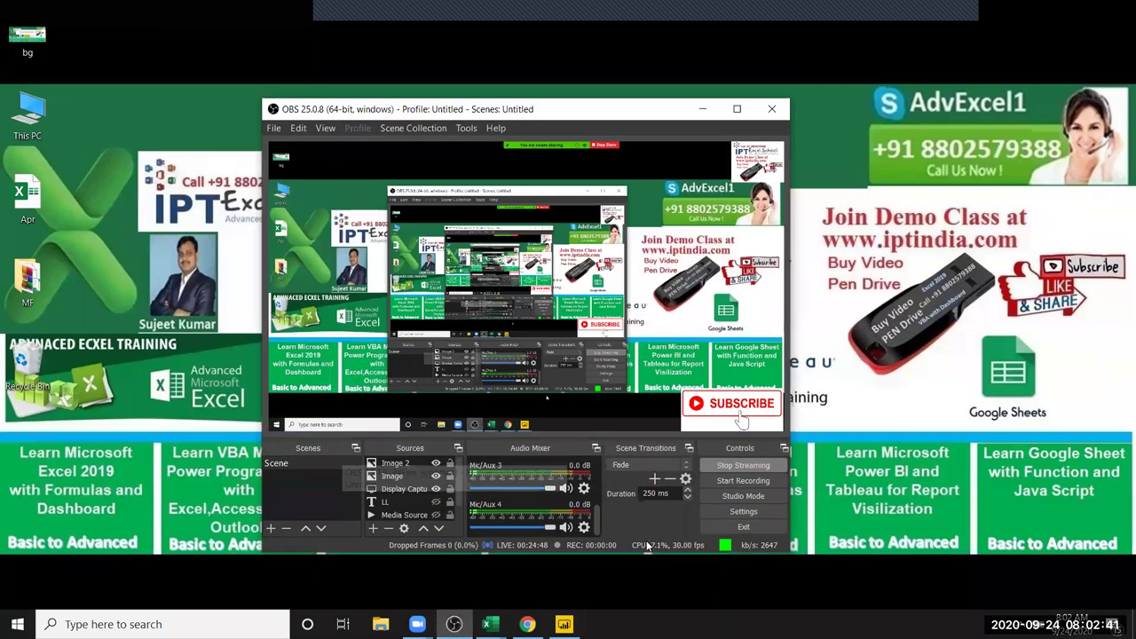
pyautogui.click(726, 466)
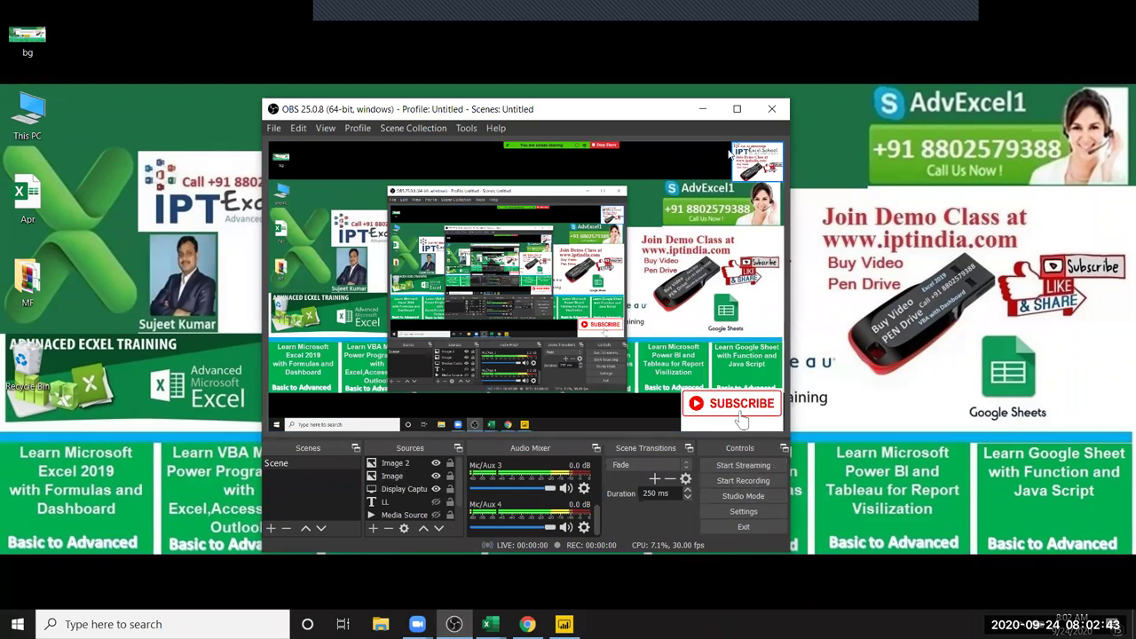
pyautogui.click(707, 110)
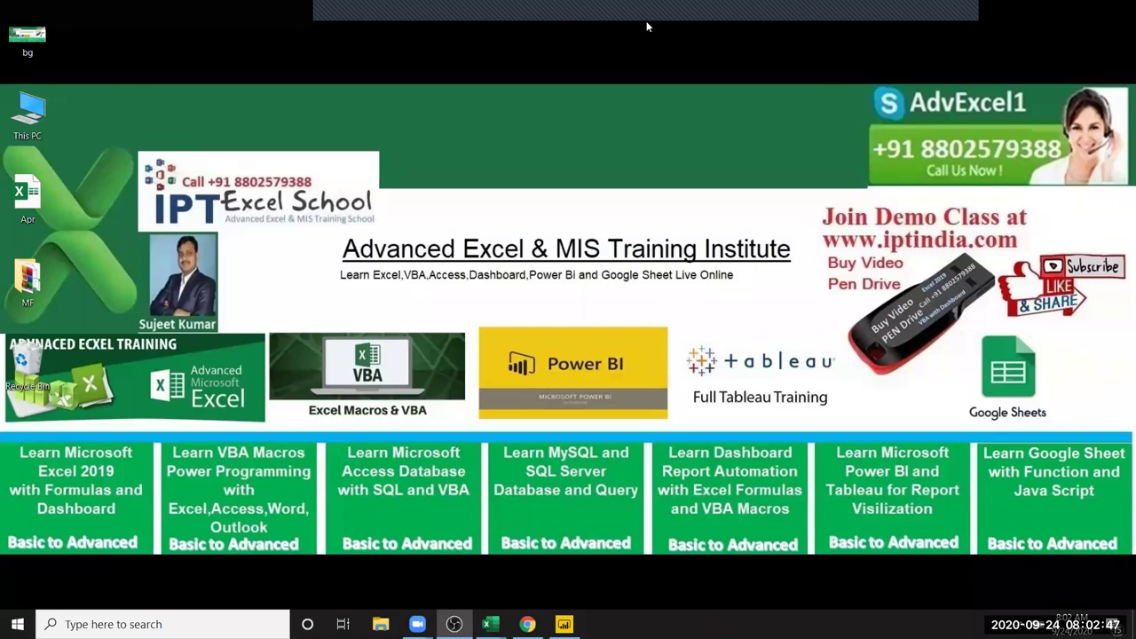